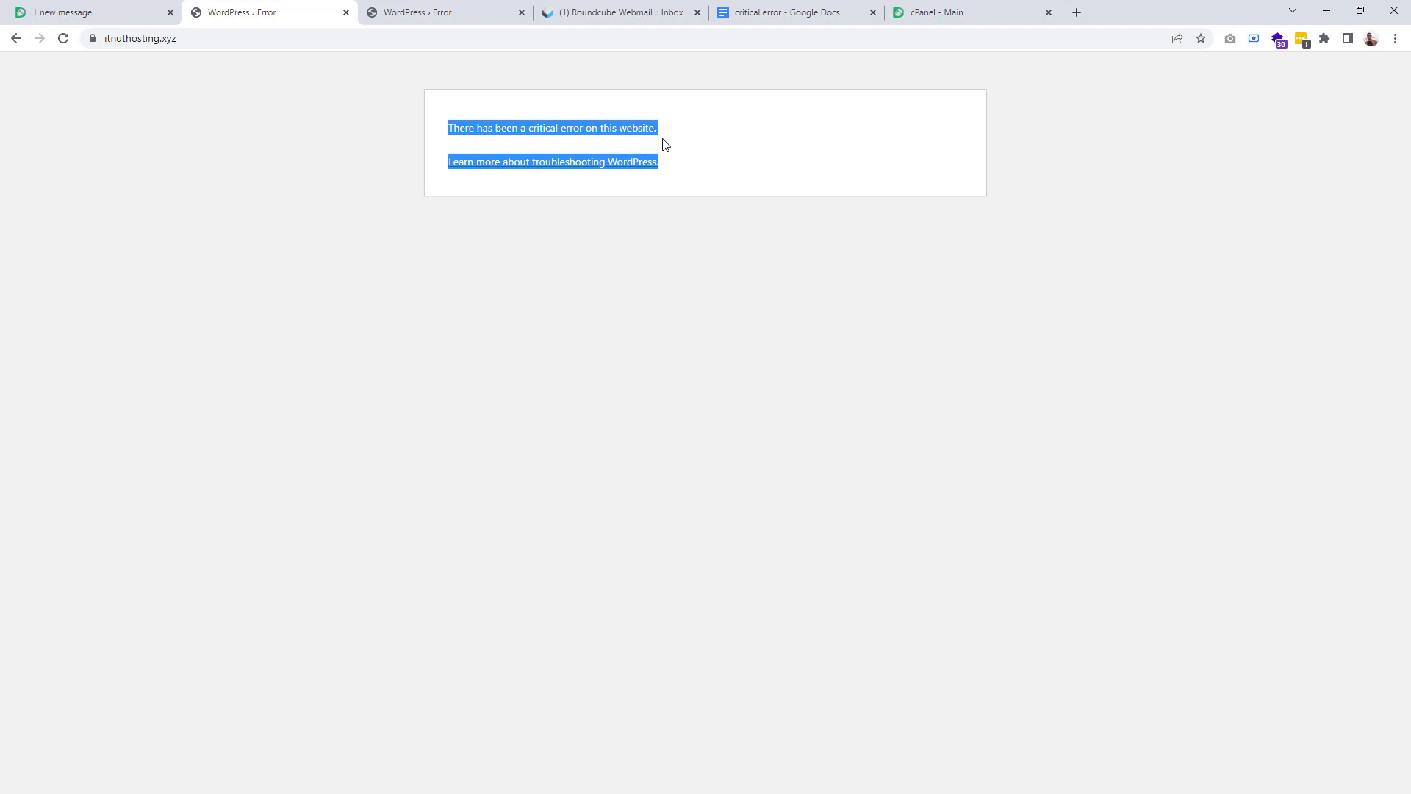
Step: Examine the critical error message on the itnuthosting.xyz/wp-admin page, including the instruction about the site admin email inbox
{"action": "left_click", "coordinate": [410, 10]}
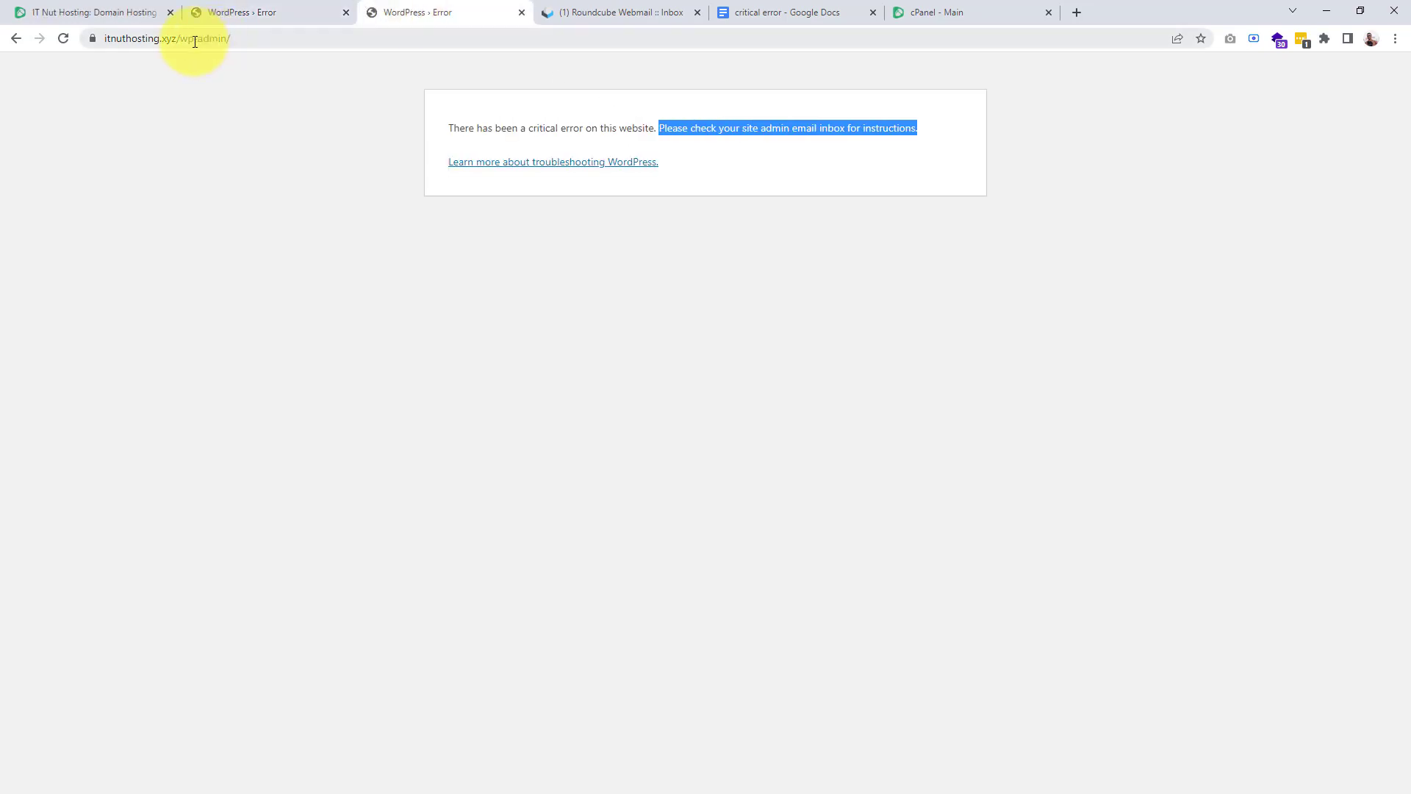
{"action": "left_click", "coordinate": [257, 39]}
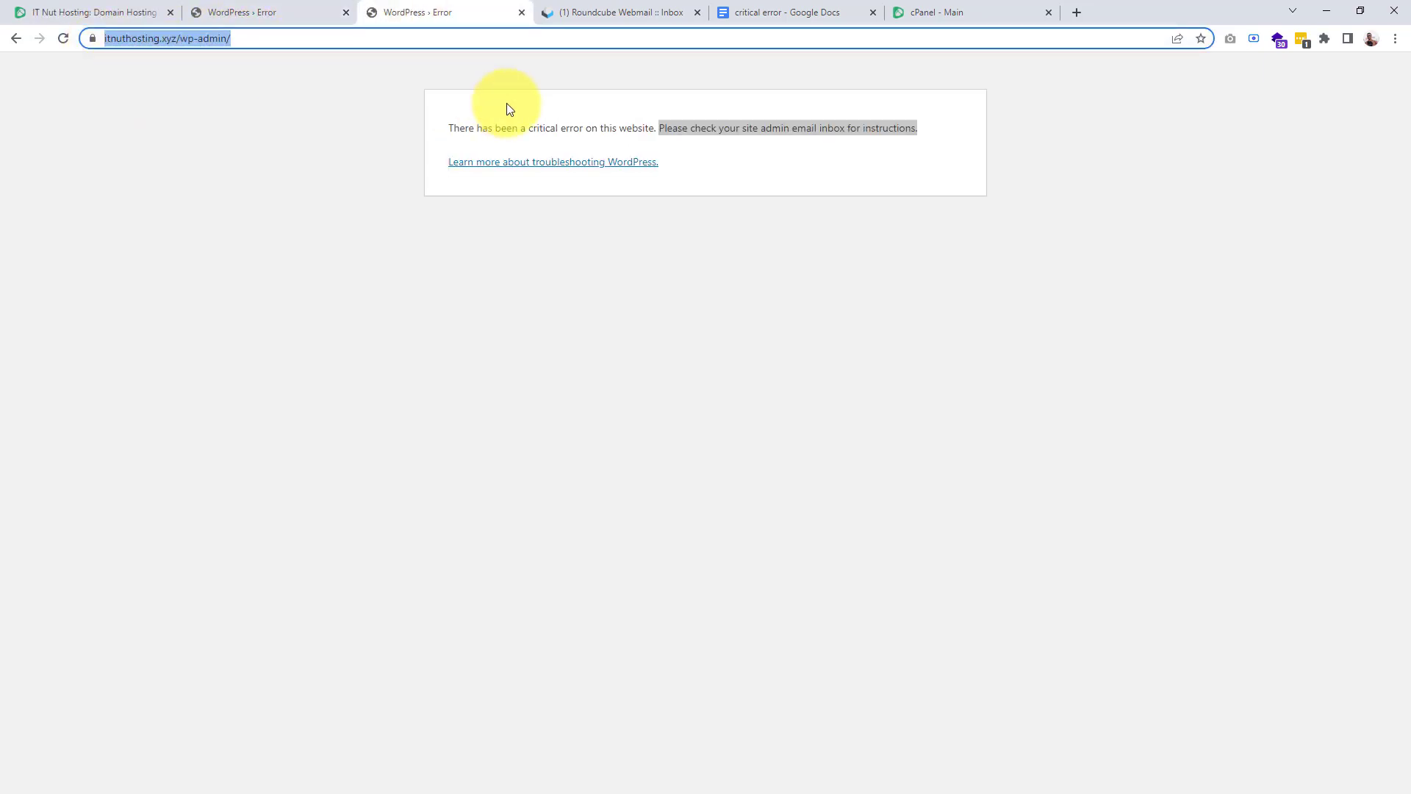
{"action": "left_click", "coordinate": [469, 125]}
{"action": "left_click_drag", "start_coordinate": [447, 128], "coordinate": [678, 161]}
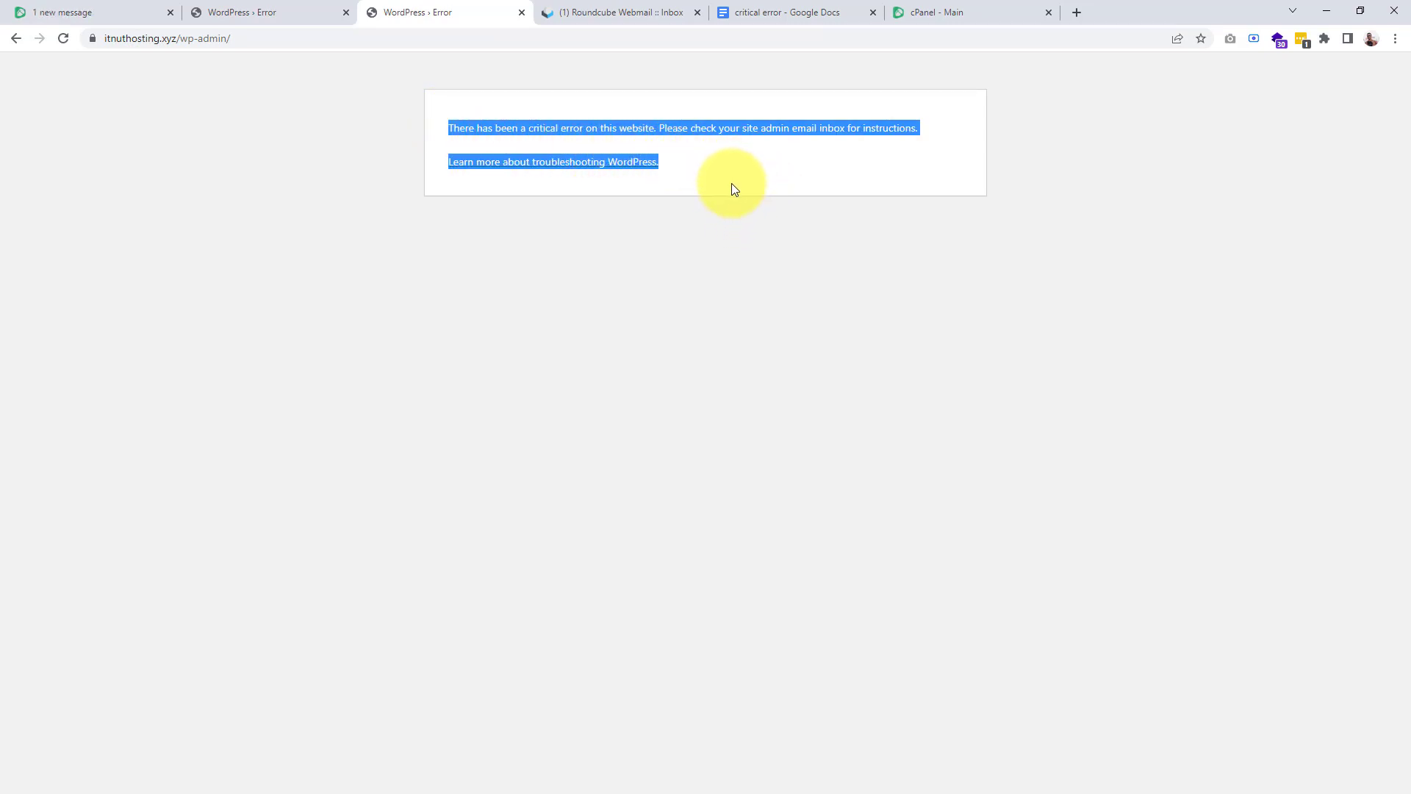
{"action": "left_click", "coordinate": [777, 182]}
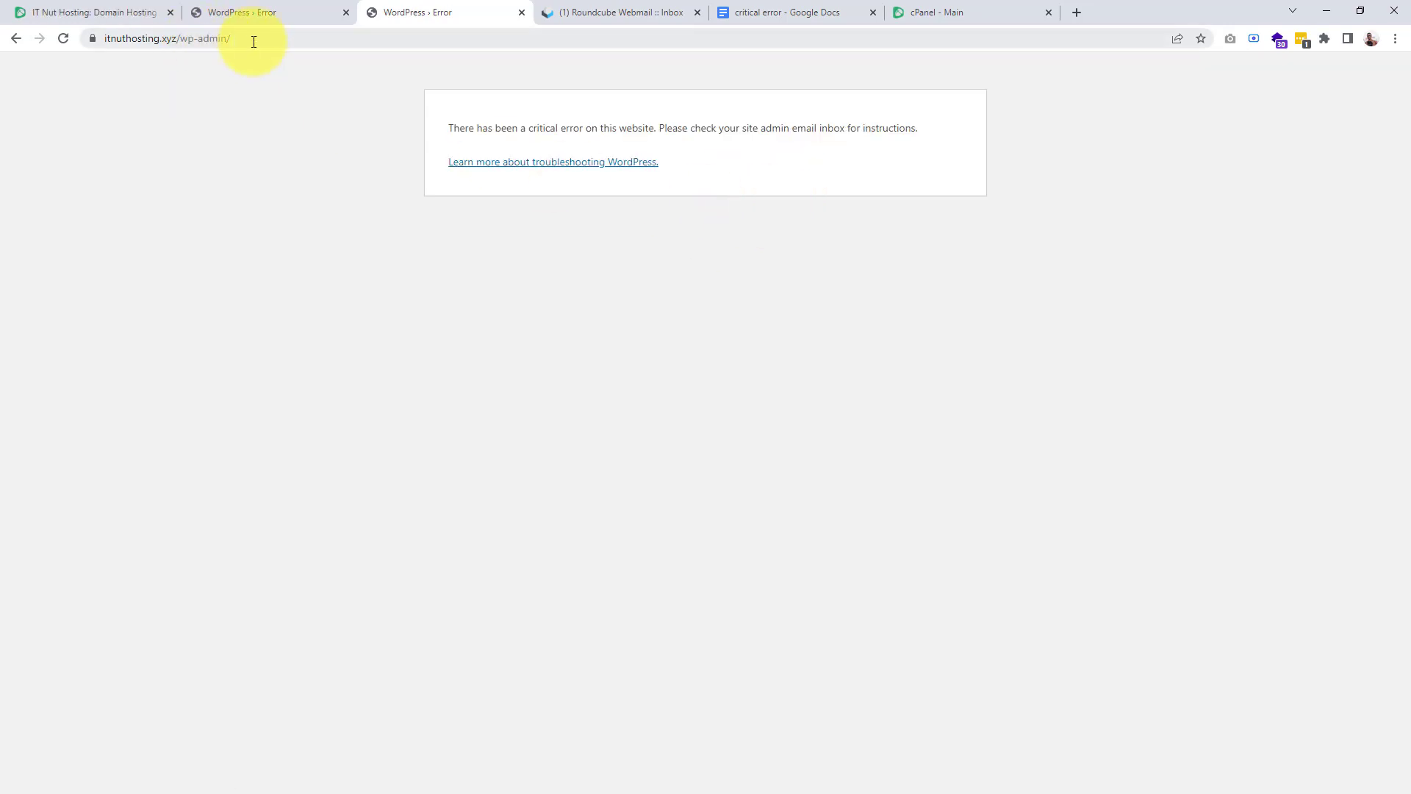
{"action": "left_click_drag", "start_coordinate": [664, 122], "coordinate": [918, 126]}
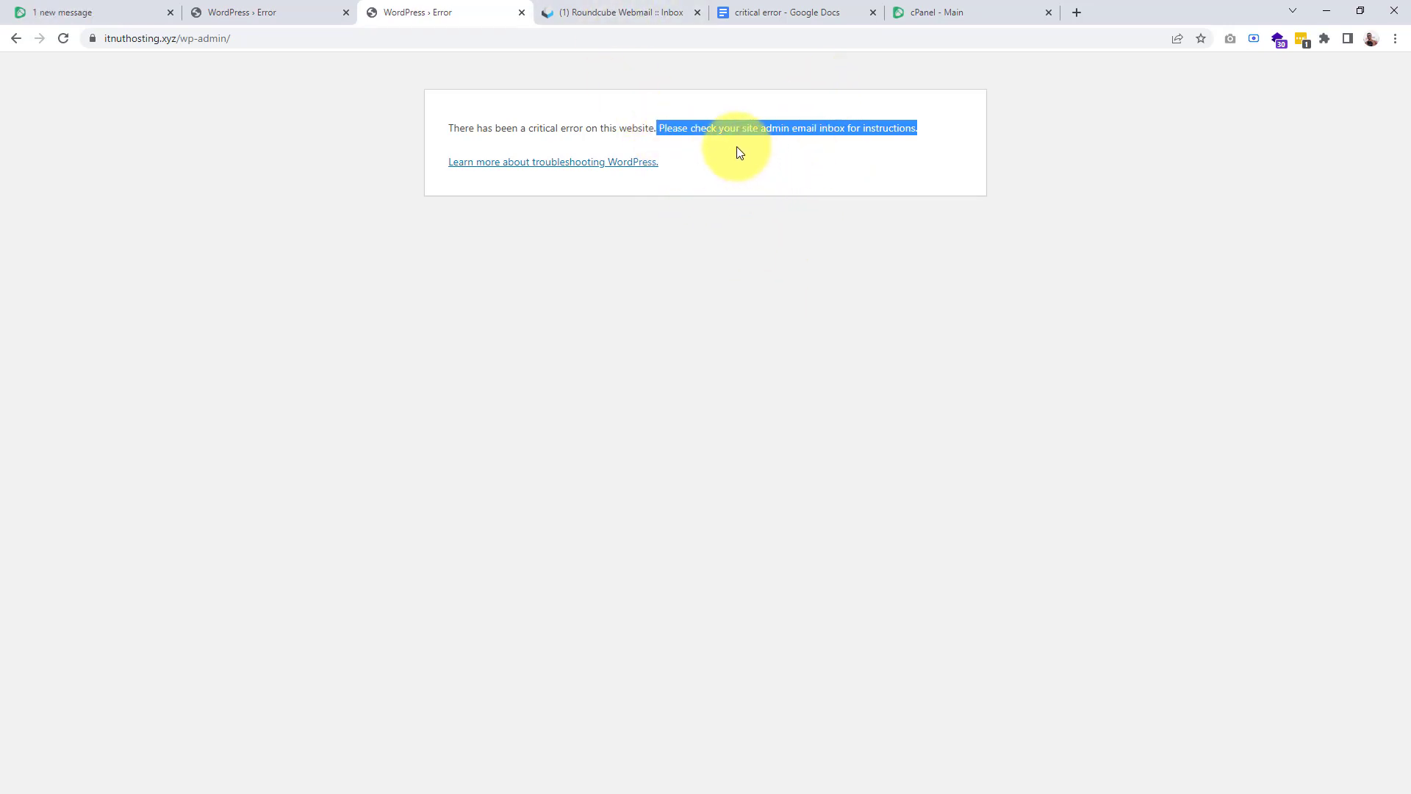
Step: Switch to Roundcube Webmail and read the WordPress, theme, plugin and PHP versions listed in the technical issue email
{"action": "left_click", "coordinate": [623, 12]}
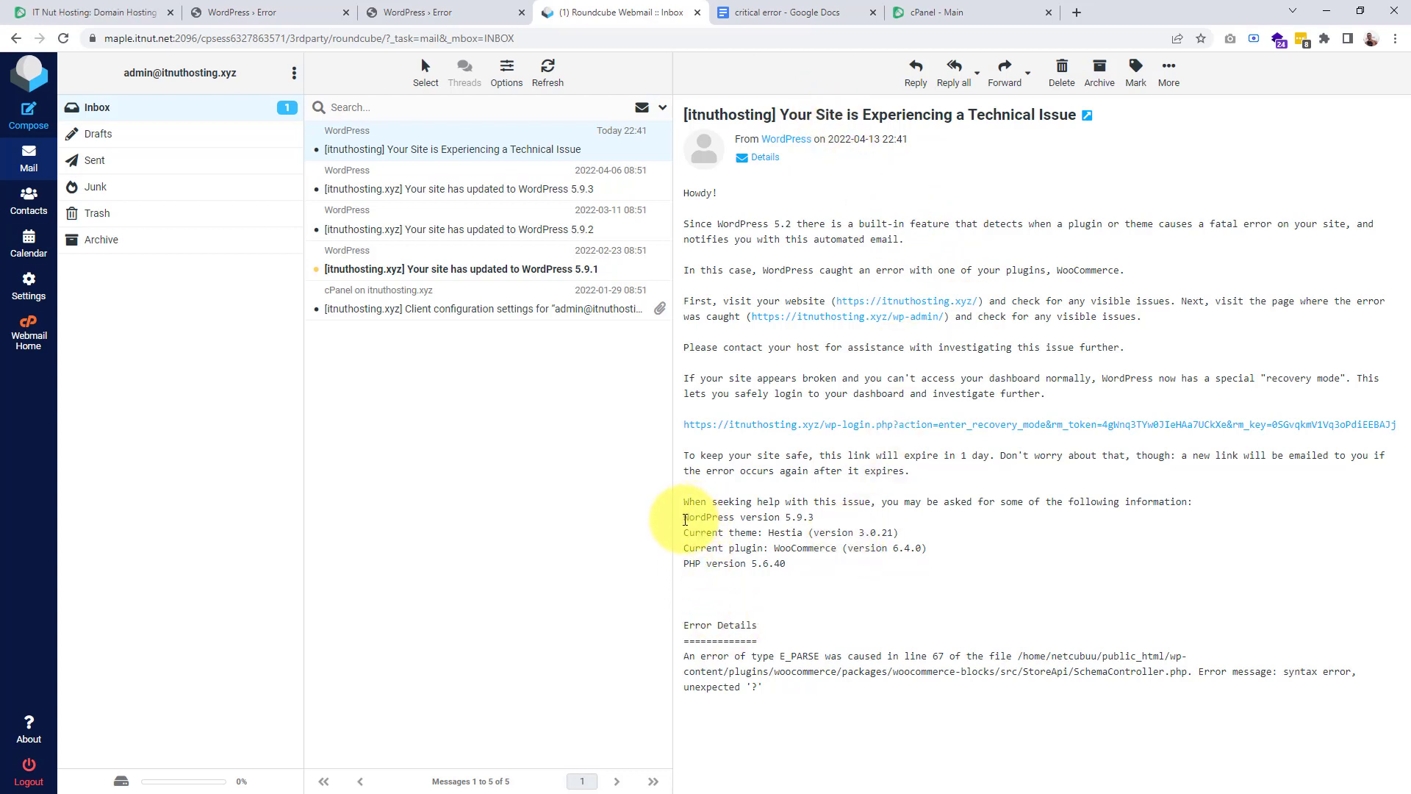
{"action": "left_click_drag", "start_coordinate": [685, 519], "coordinate": [934, 555]}
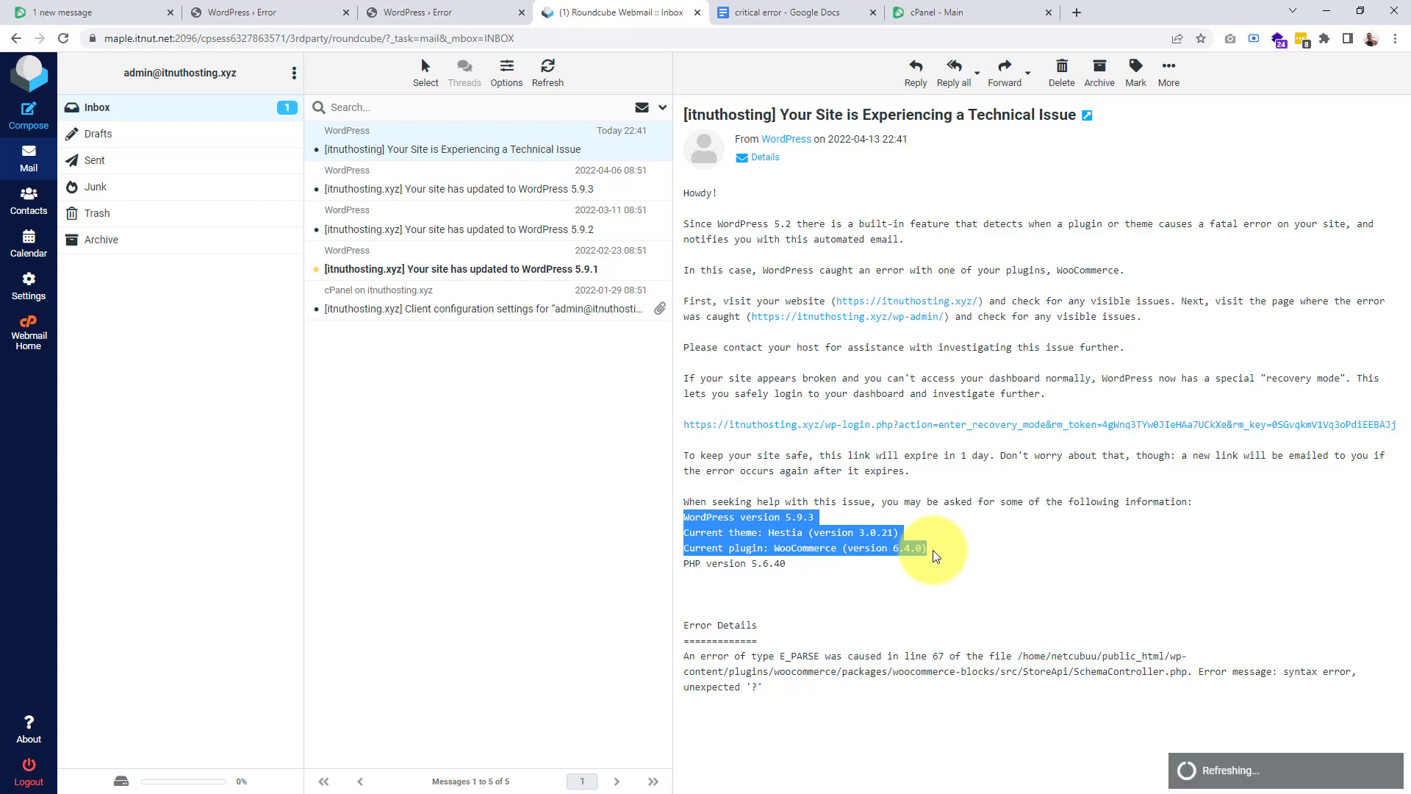
{"action": "left_click_drag", "start_coordinate": [934, 554], "coordinate": [930, 563]}
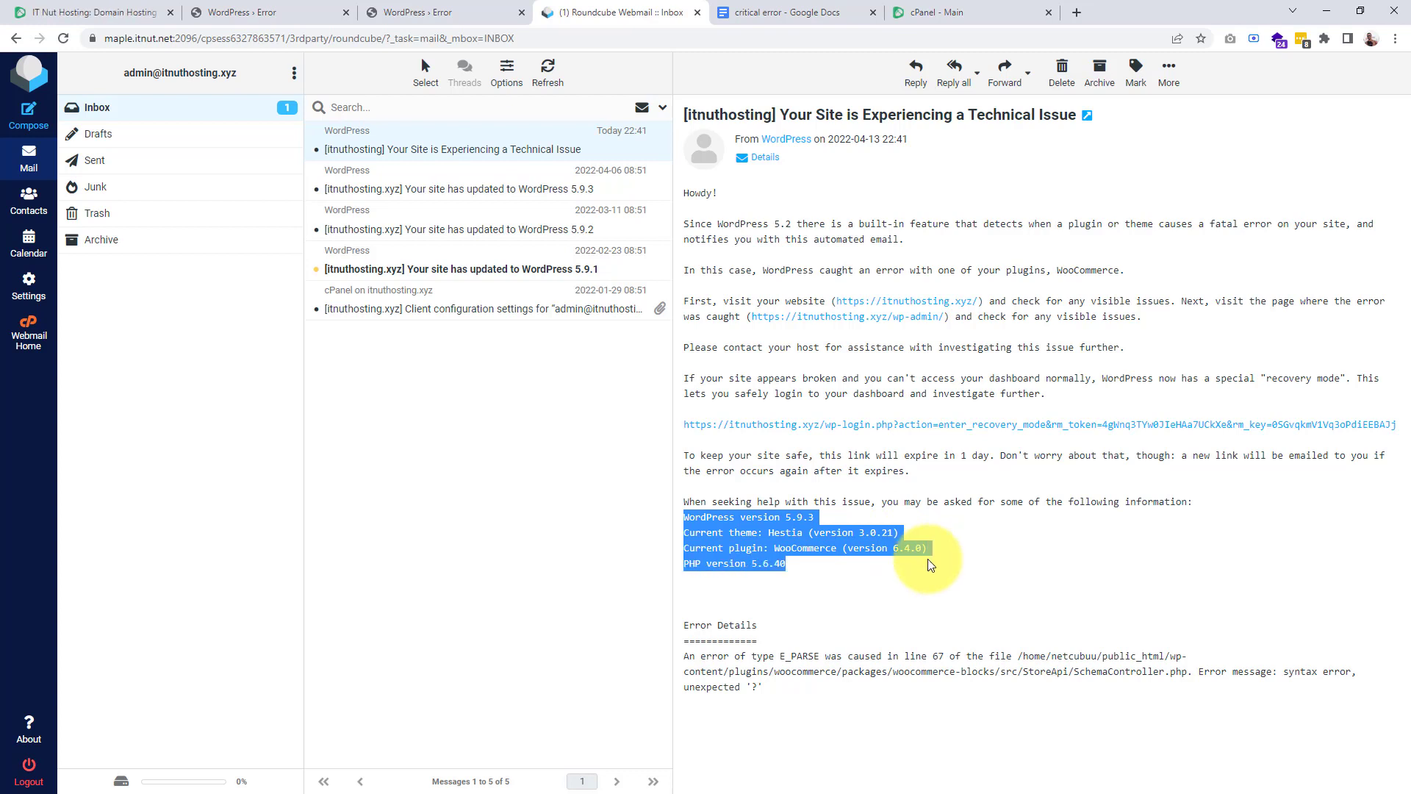
{"action": "left_click", "coordinate": [799, 567]}
{"action": "left_click_drag", "start_coordinate": [787, 565], "coordinate": [686, 515]}
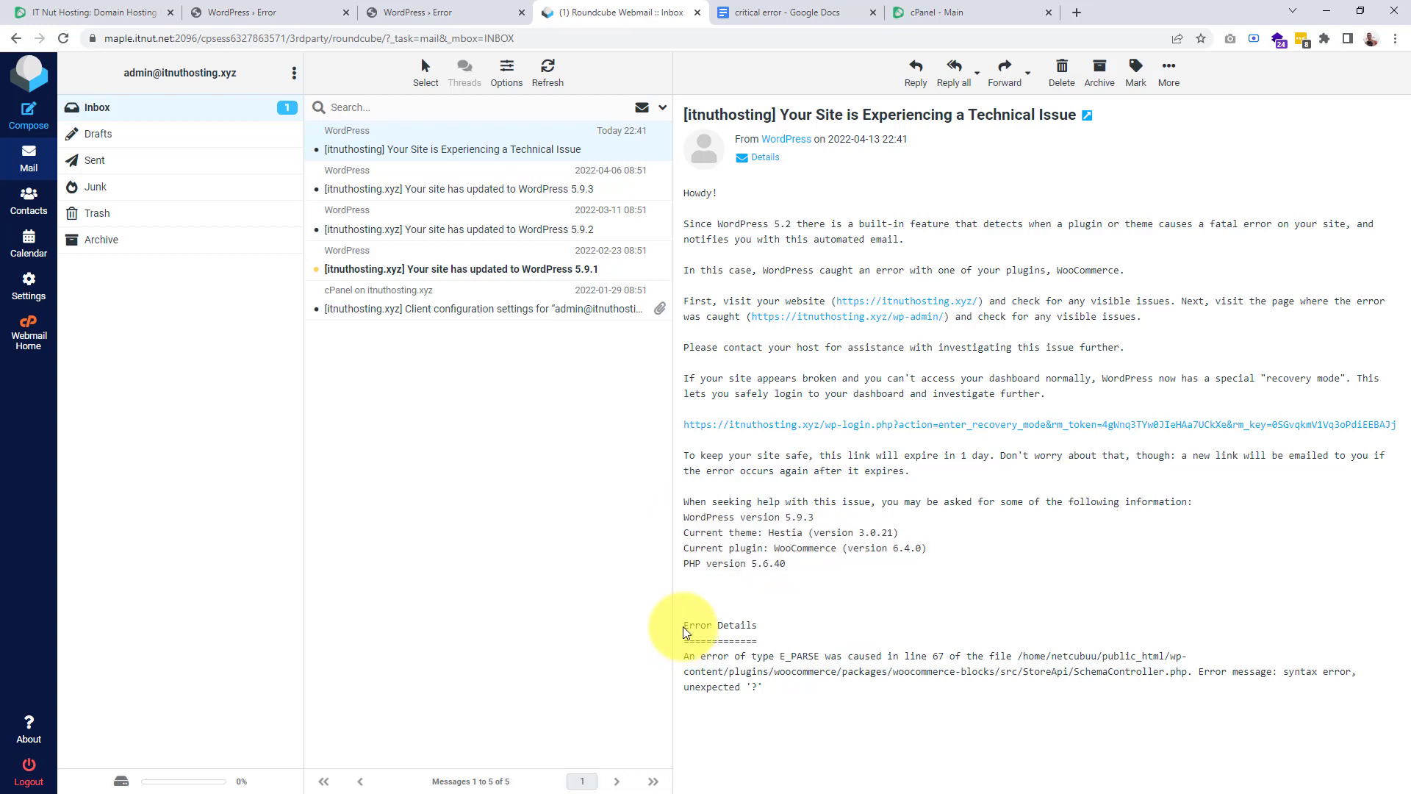
Step: Examine the Error Details section of the email, focusing on the plugin folder in the failing file's path
{"action": "left_click_drag", "start_coordinate": [684, 625], "coordinate": [757, 625]}
{"action": "left_click", "coordinate": [805, 654]}
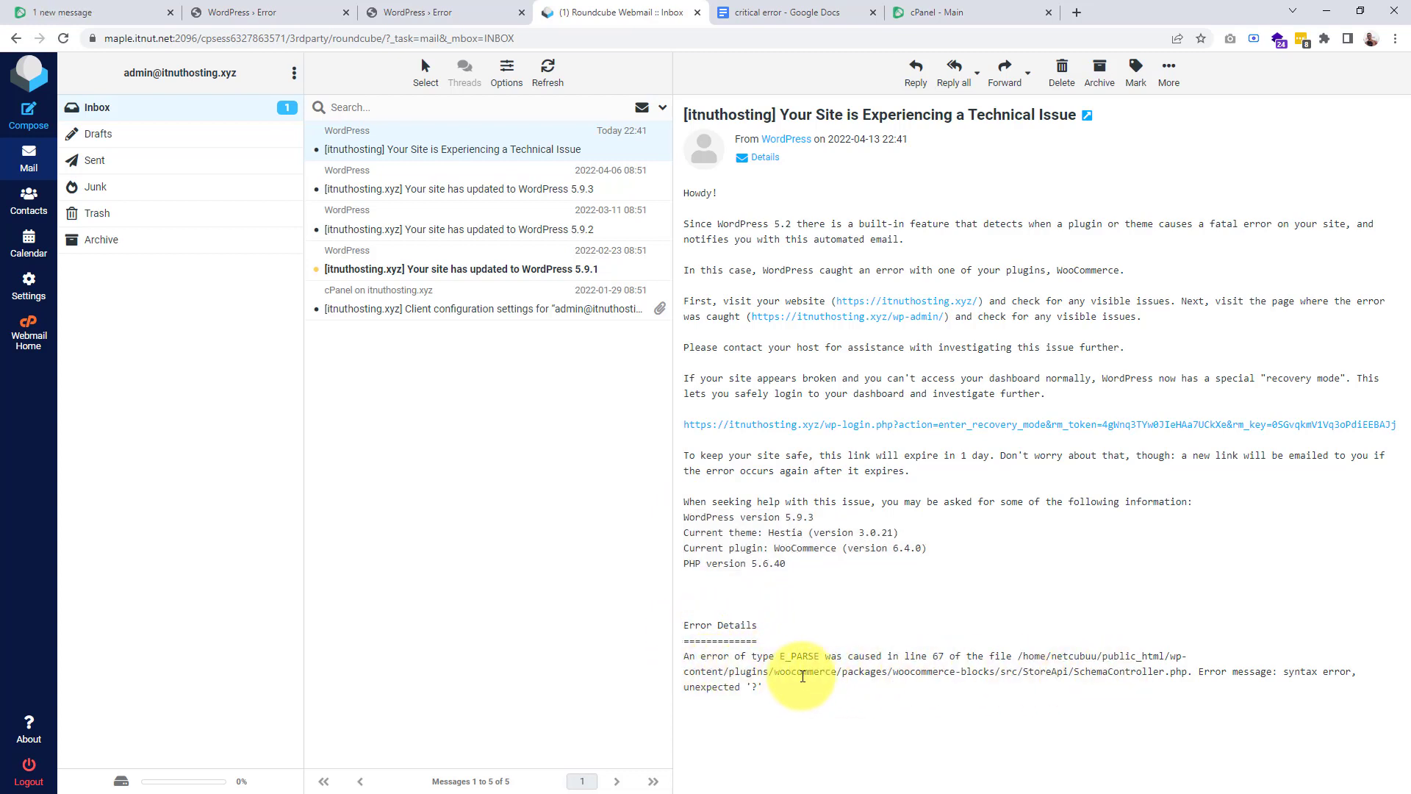
{"action": "double_click", "coordinate": [773, 674]}
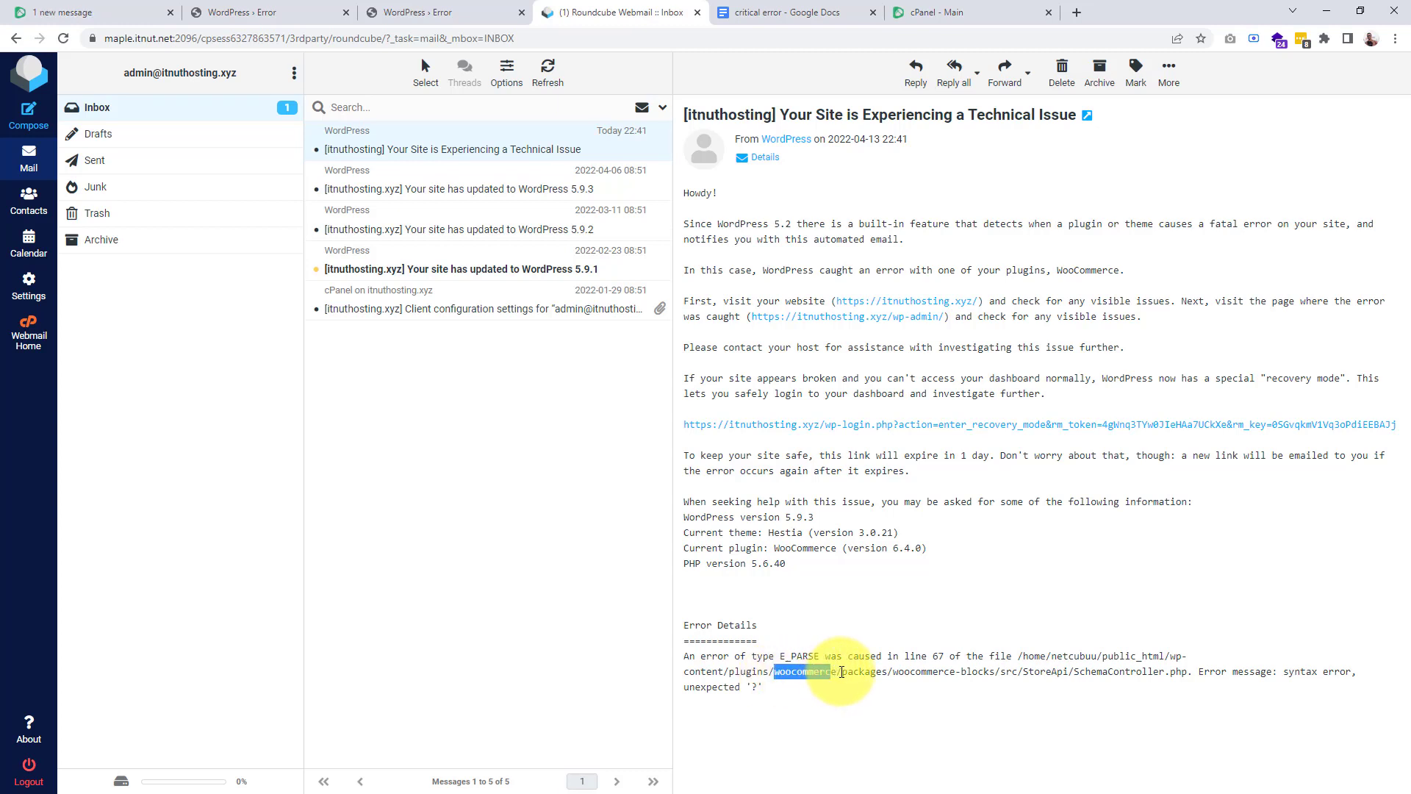
{"action": "left_click", "coordinate": [911, 676]}
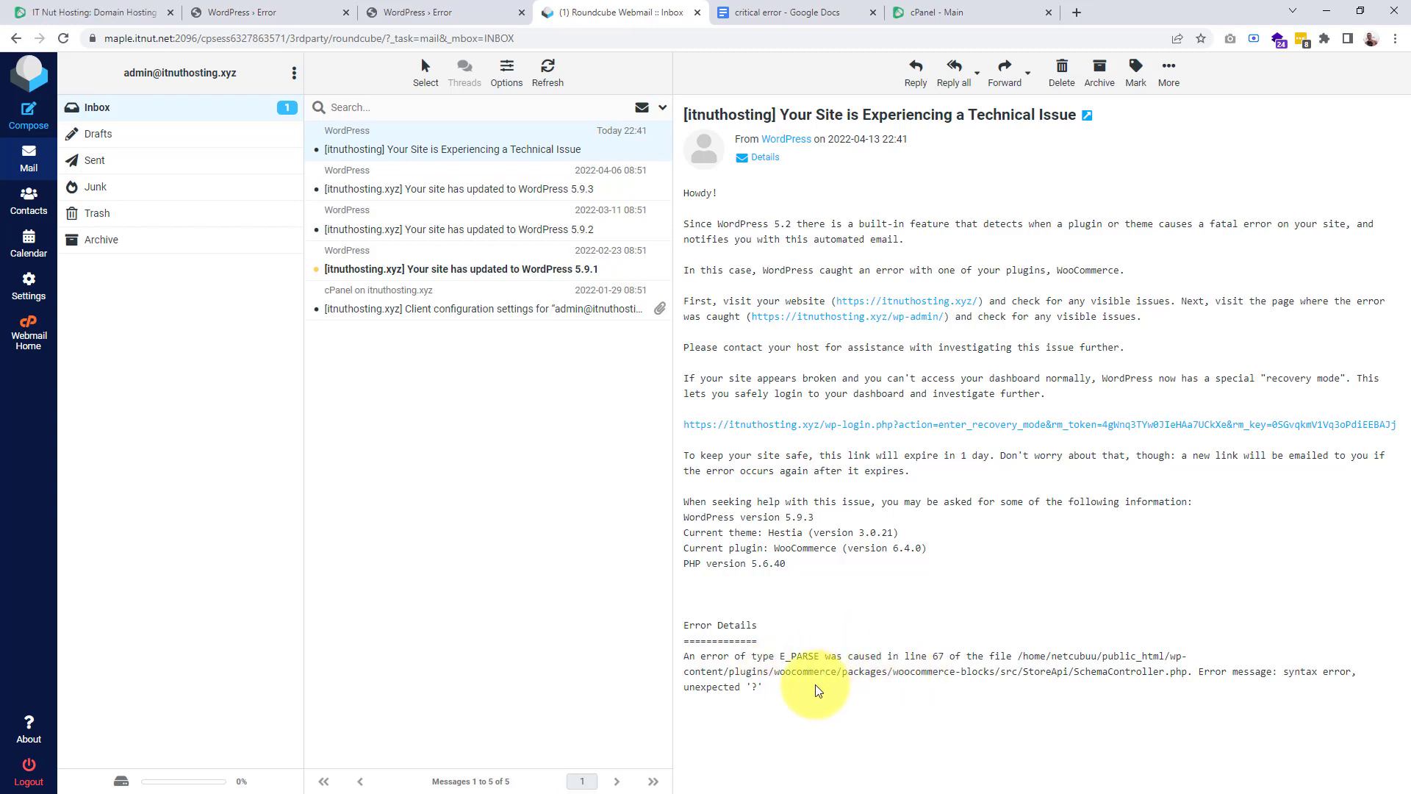
{"action": "left_click_drag", "start_coordinate": [776, 674], "coordinate": [835, 675]}
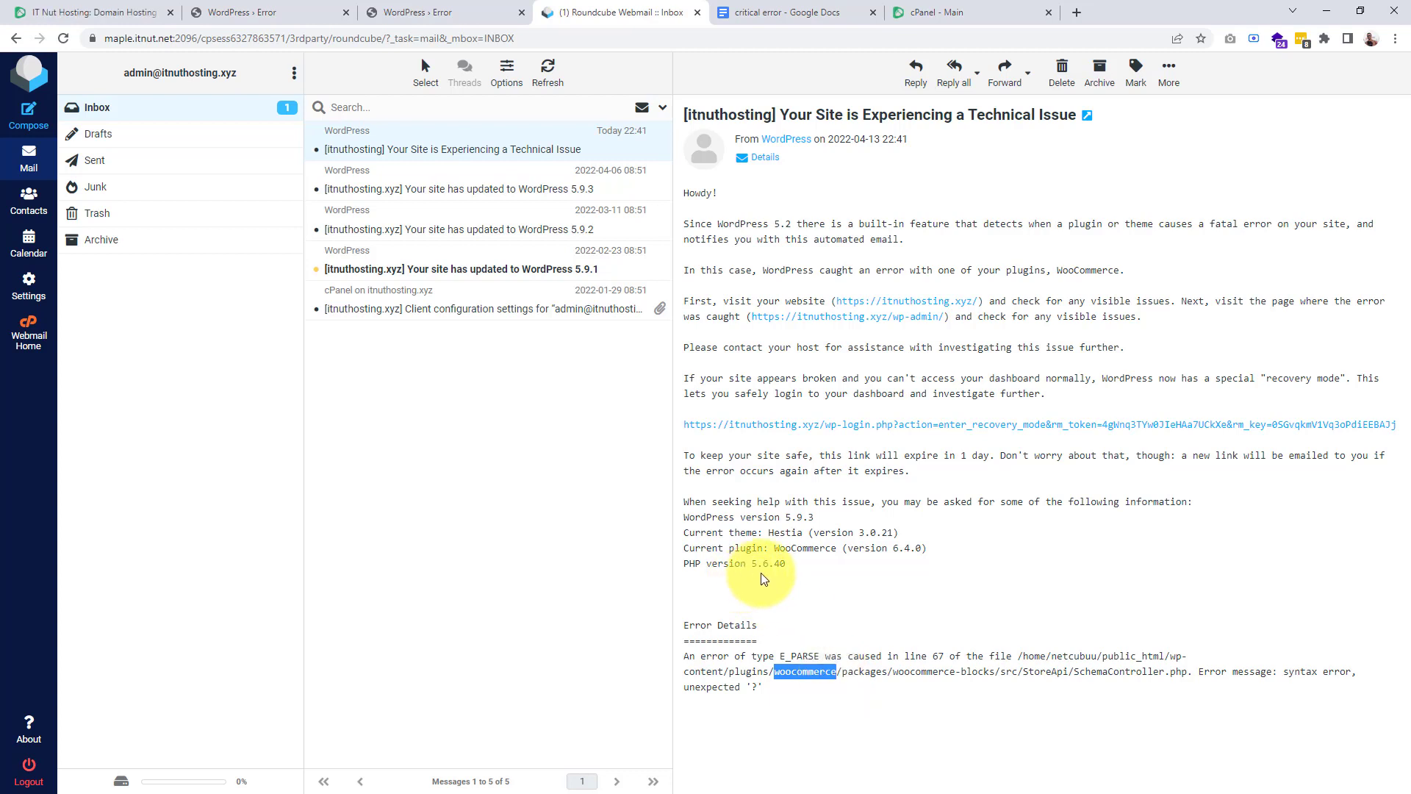
Step: Compare the PHP, WooCommerce and WordPress version numbers given in the technical issue email
{"action": "left_click_drag", "start_coordinate": [749, 566], "coordinate": [798, 572]}
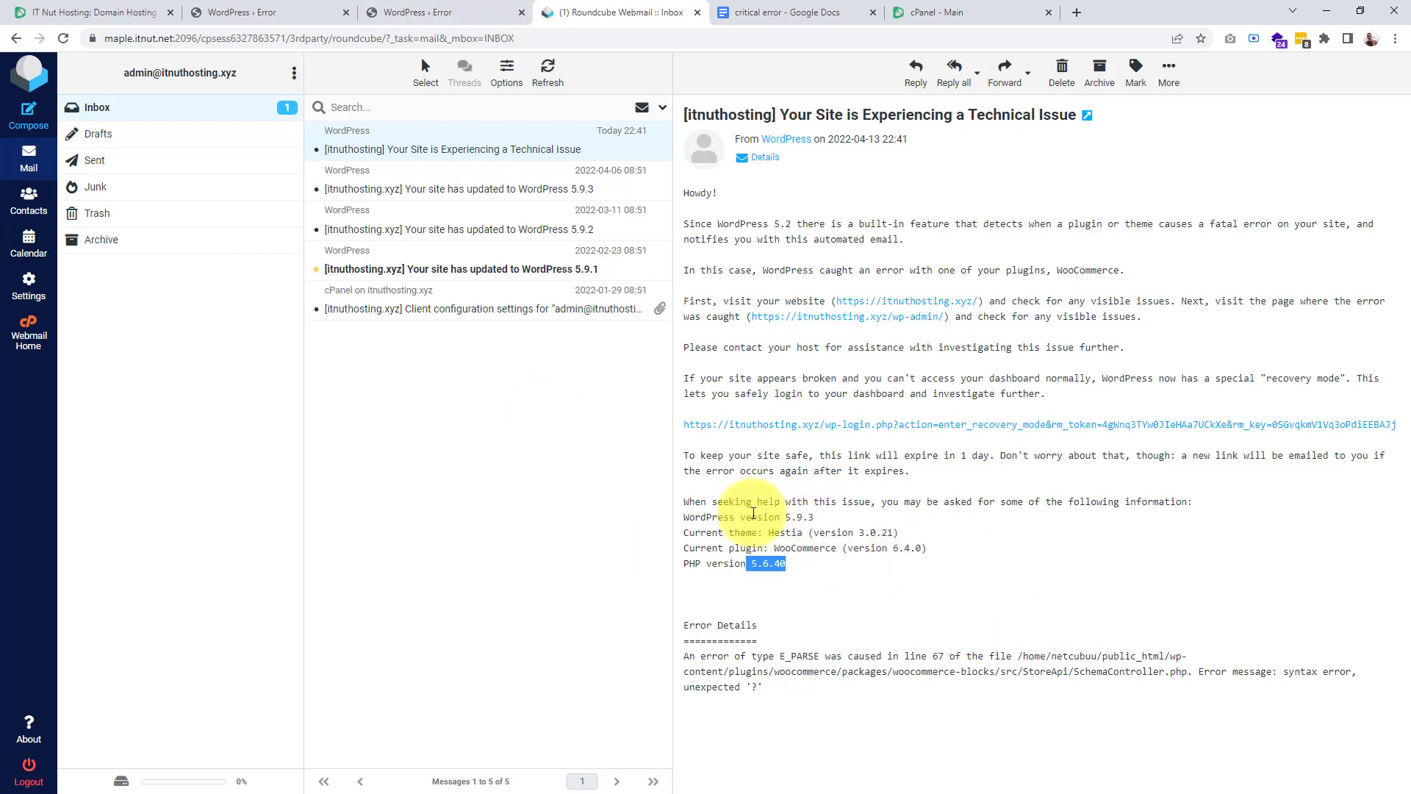
{"action": "left_click", "coordinate": [822, 548]}
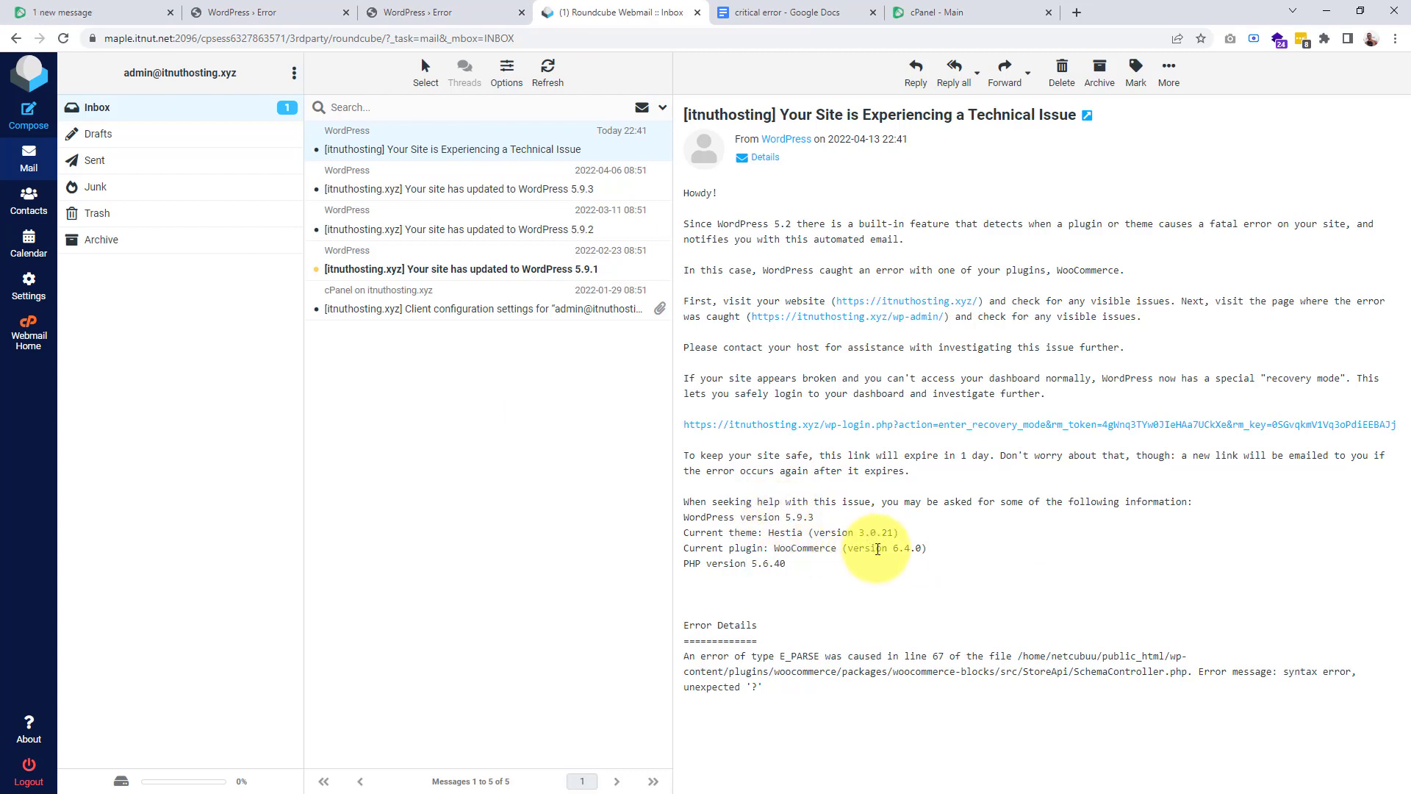
{"action": "mouse_move", "coordinate": [895, 550]}
{"action": "left_mouse_down"}
{"action": "mouse_move", "coordinate": [934, 551]}
{"action": "mouse_move", "coordinate": [921, 554]}
{"action": "left_mouse_up"}
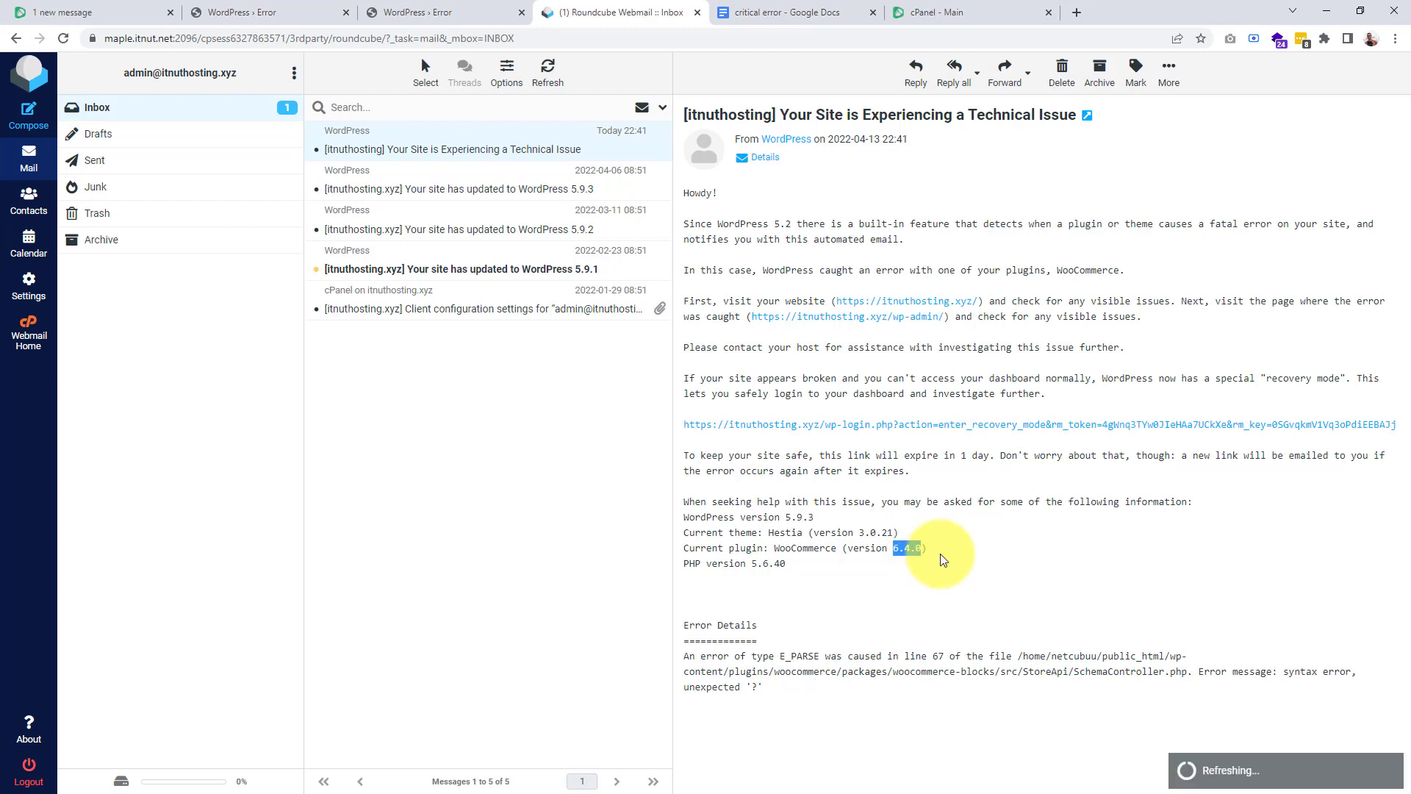
{"action": "left_click", "coordinate": [951, 561]}
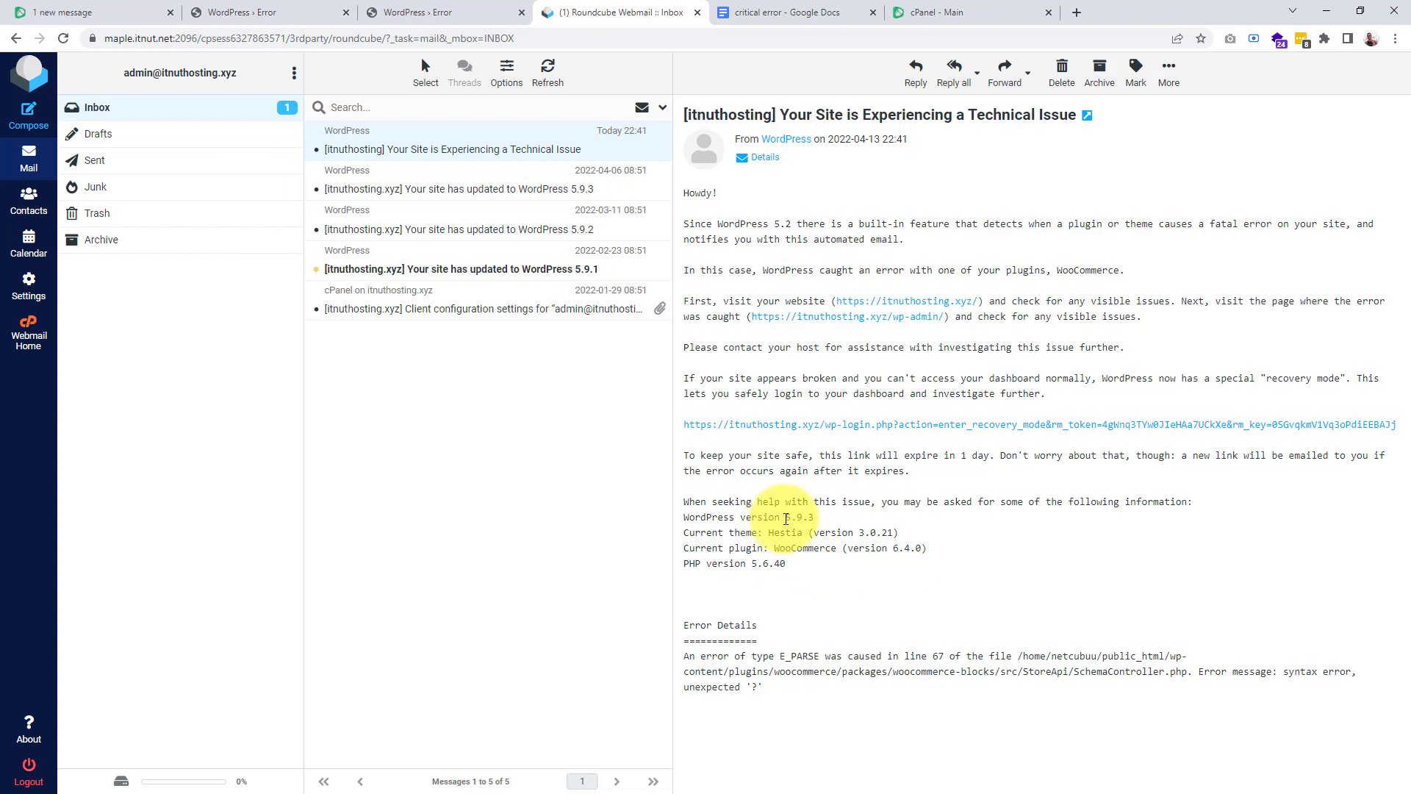
{"action": "left_click_drag", "start_coordinate": [785, 519], "coordinate": [815, 518]}
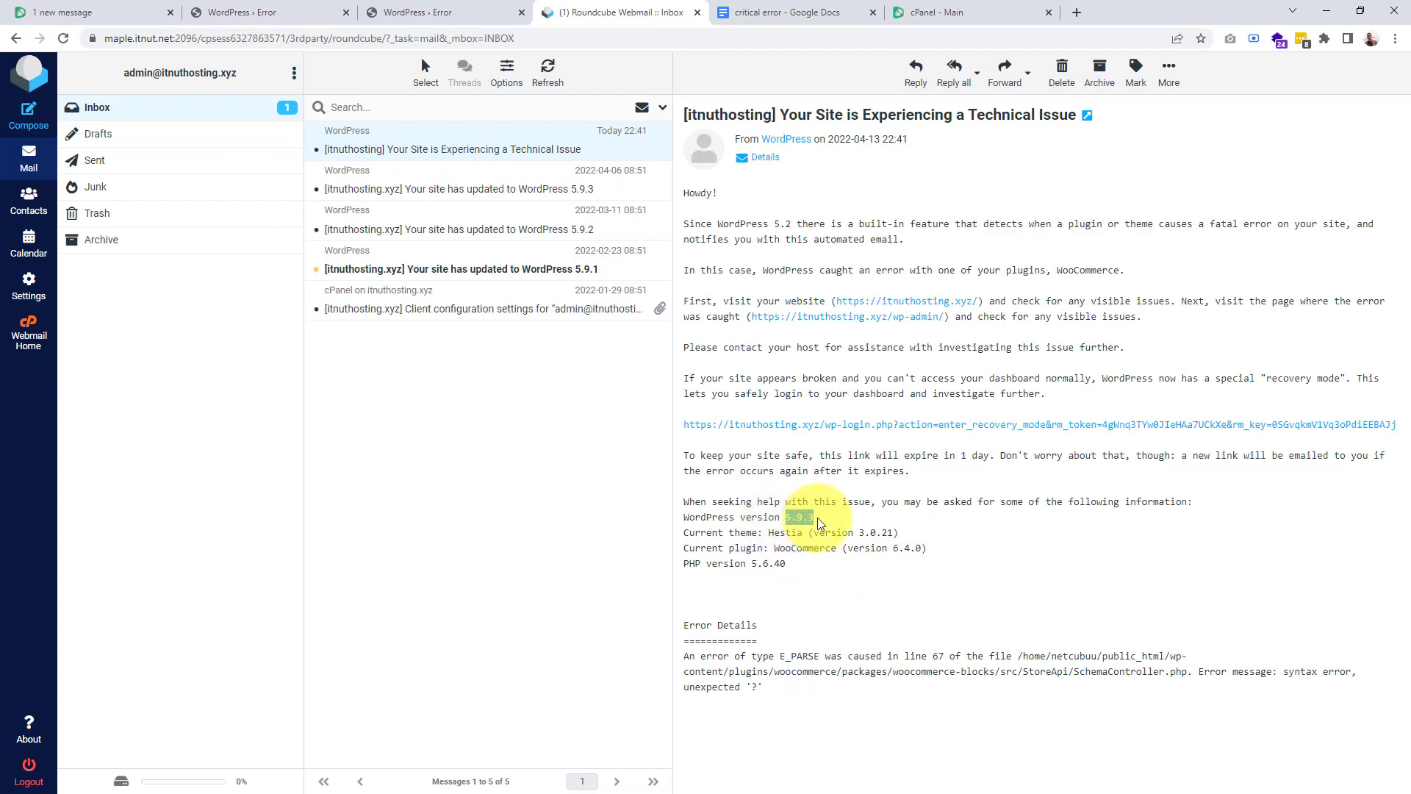
{"action": "left_click", "coordinate": [892, 550]}
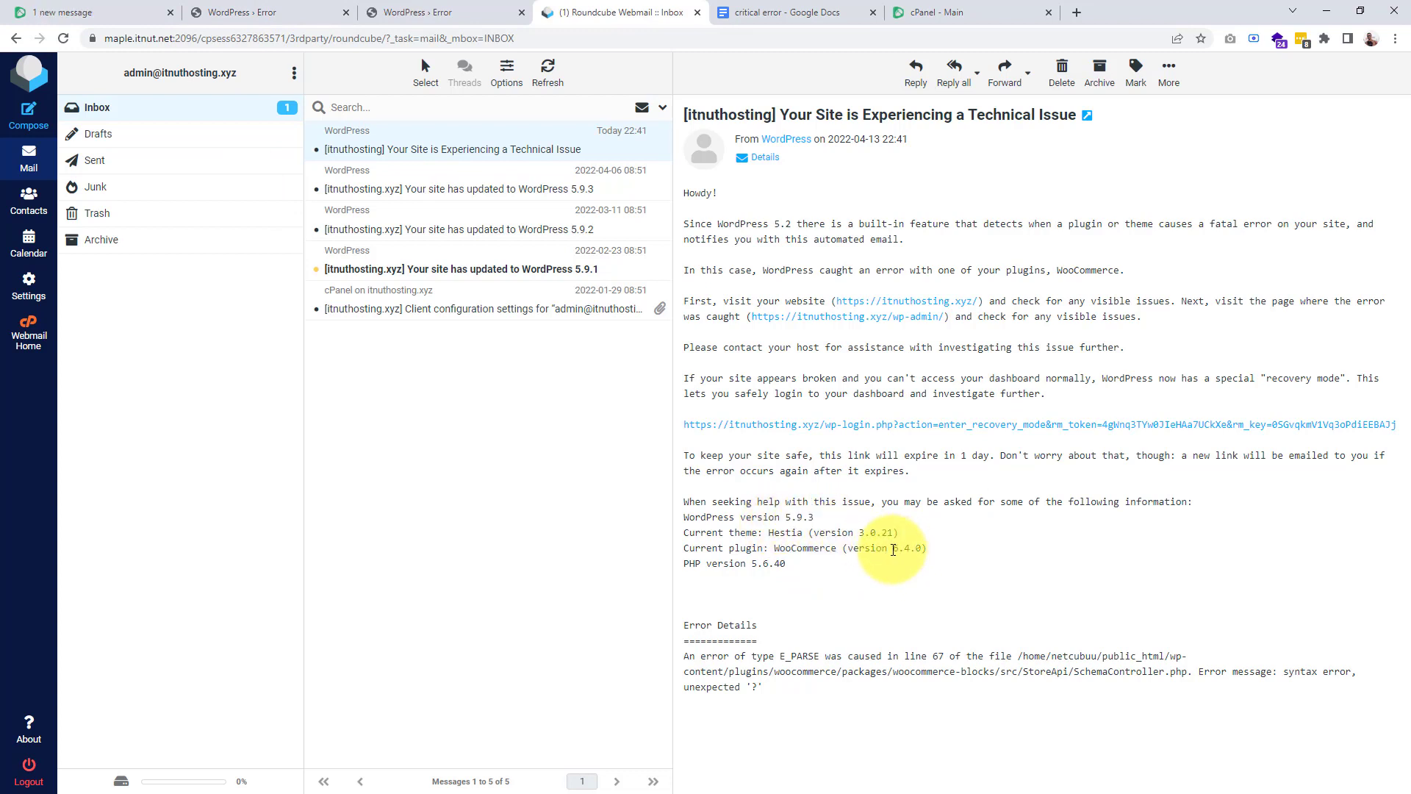
{"action": "left_click_drag", "start_coordinate": [893, 549], "coordinate": [924, 548]}
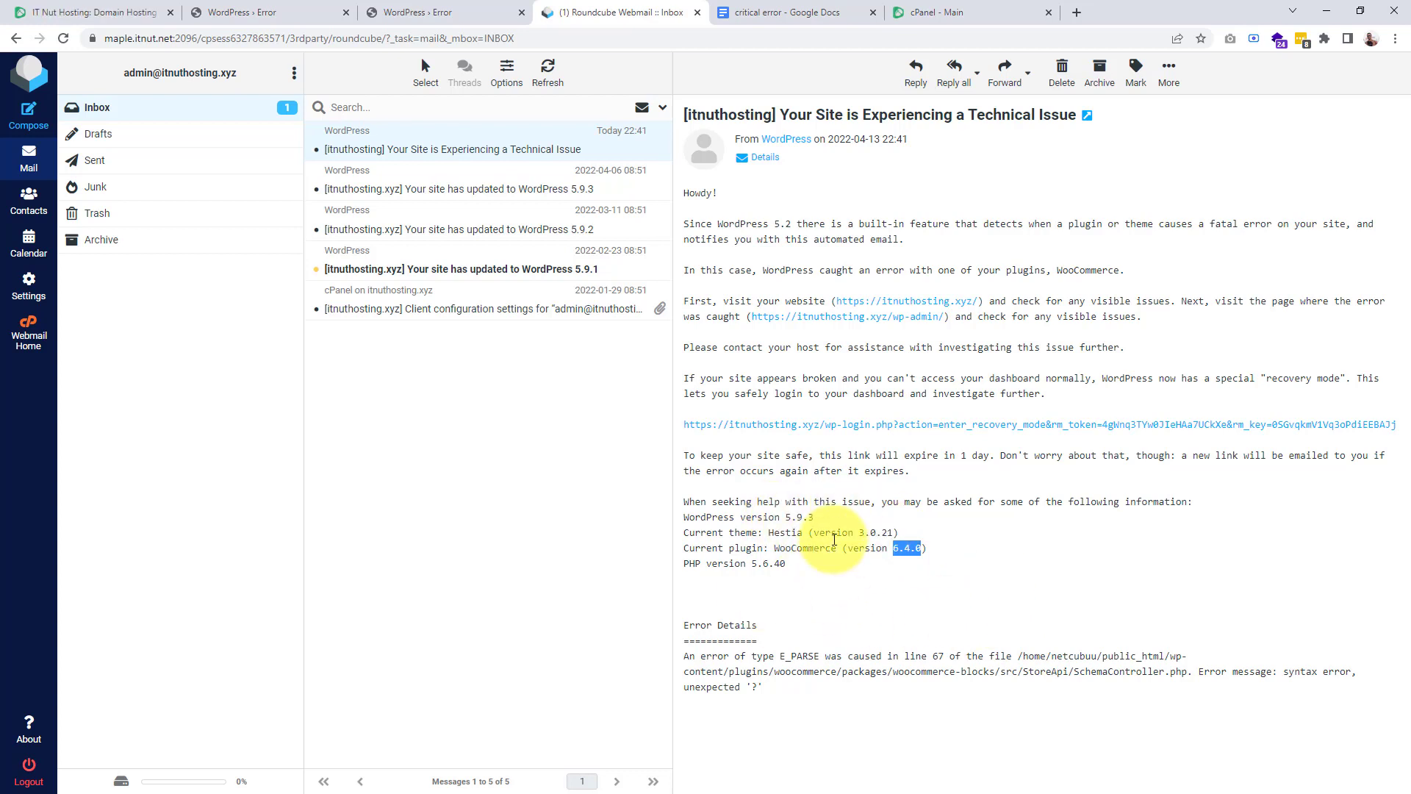
Step: Recheck the itnuthosting.xyz homepage error, and review the fix checklist in the "critical error" Google Doc, starting with Disable All Plugins
{"action": "left_click", "coordinate": [294, 11]}
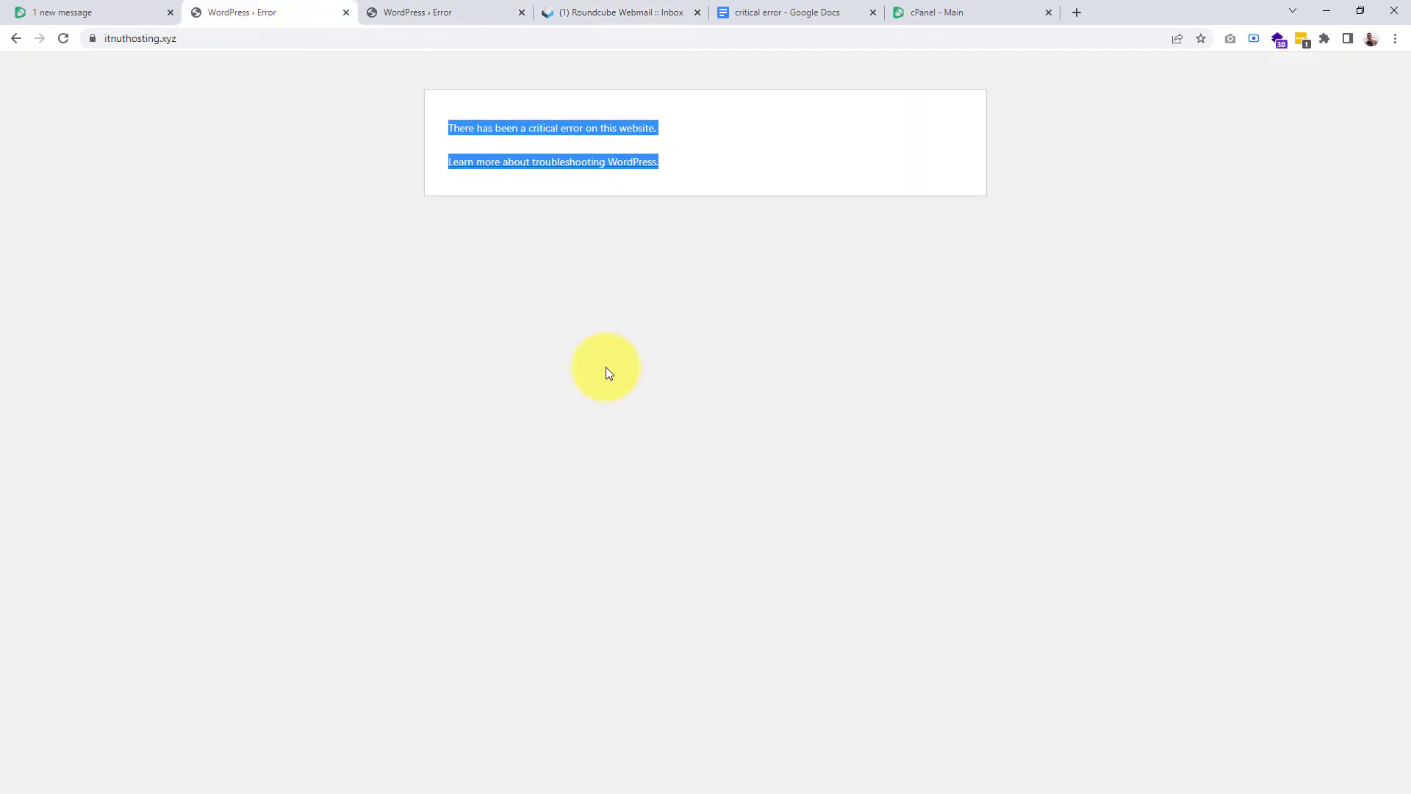
{"action": "left_click", "coordinate": [735, 397]}
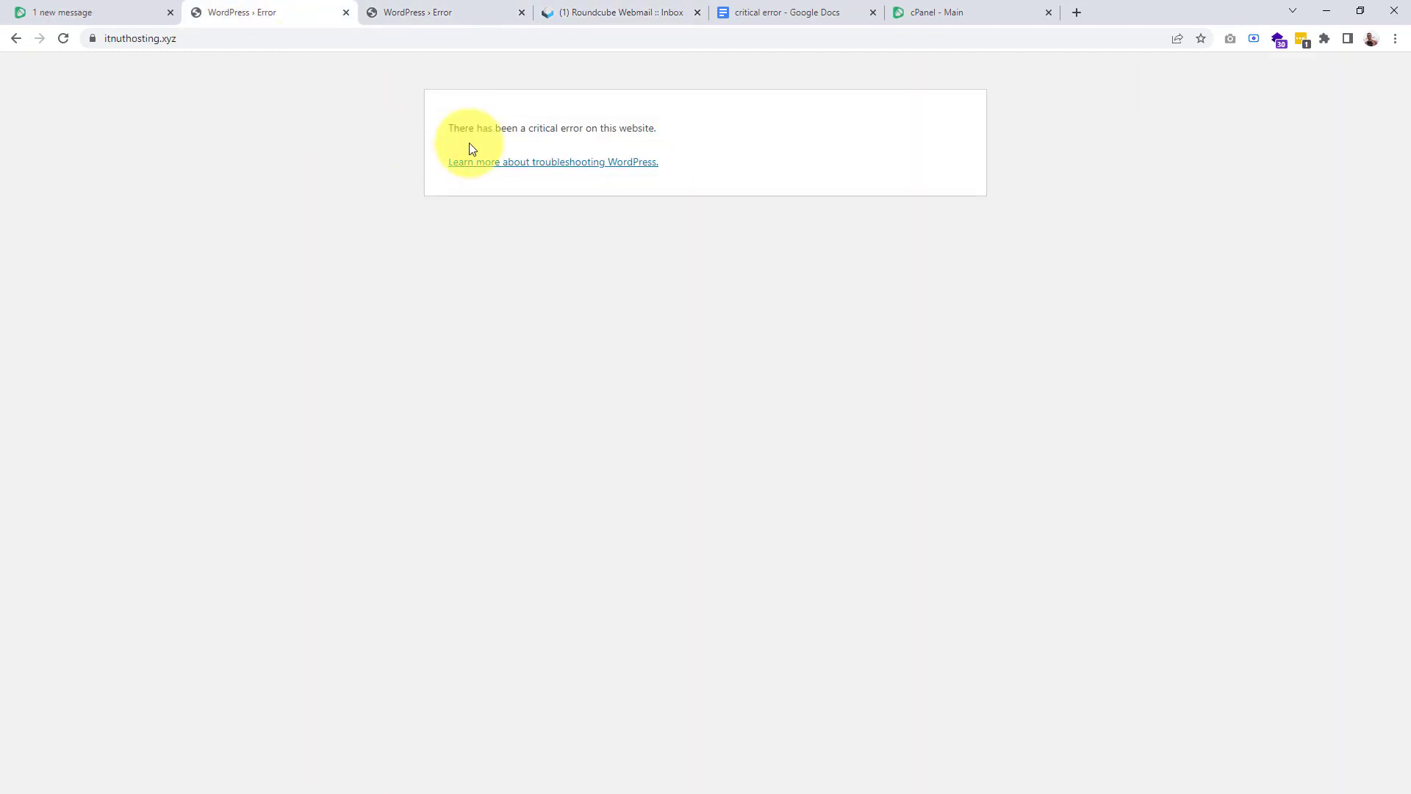
{"action": "left_click", "coordinate": [797, 13]}
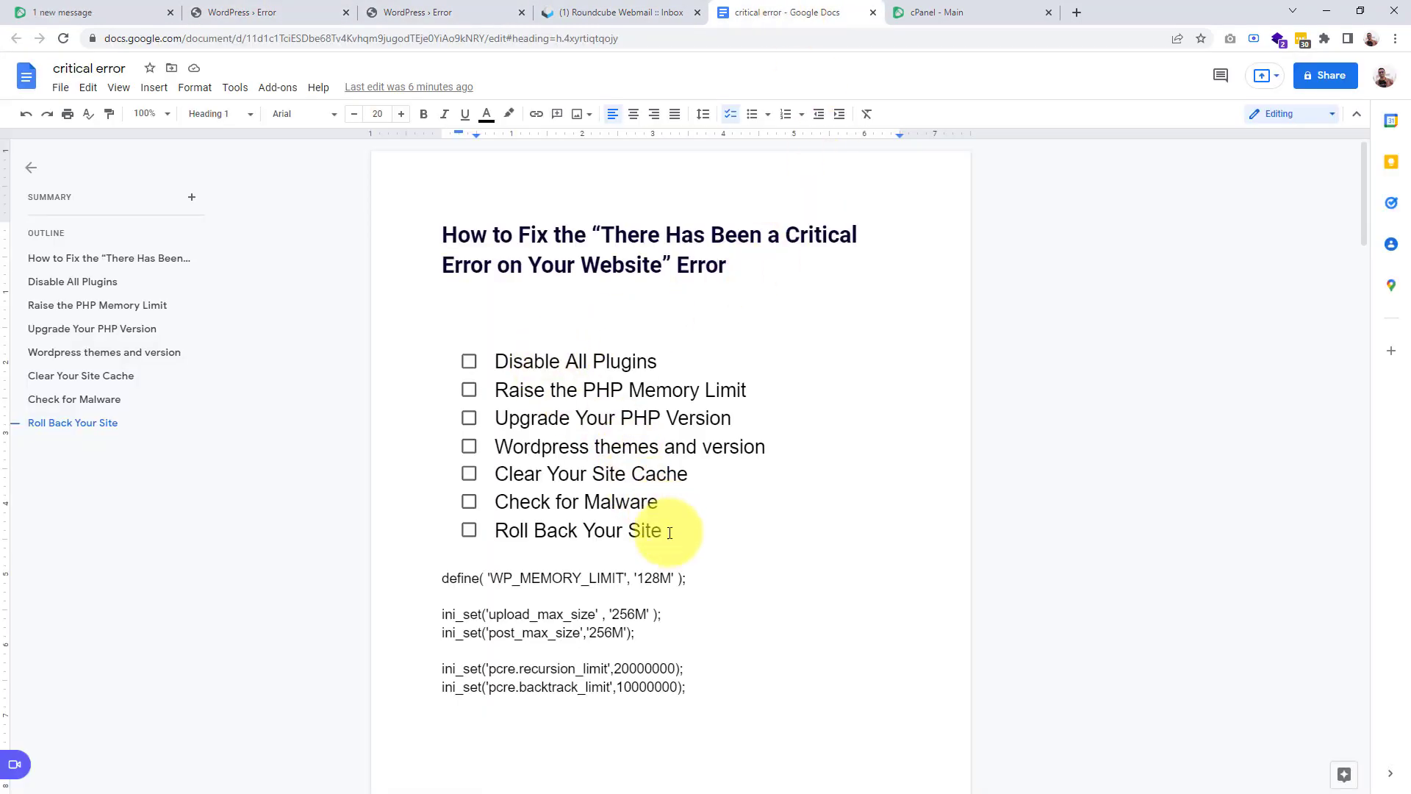
{"action": "left_click_drag", "start_coordinate": [669, 532], "coordinate": [481, 368]}
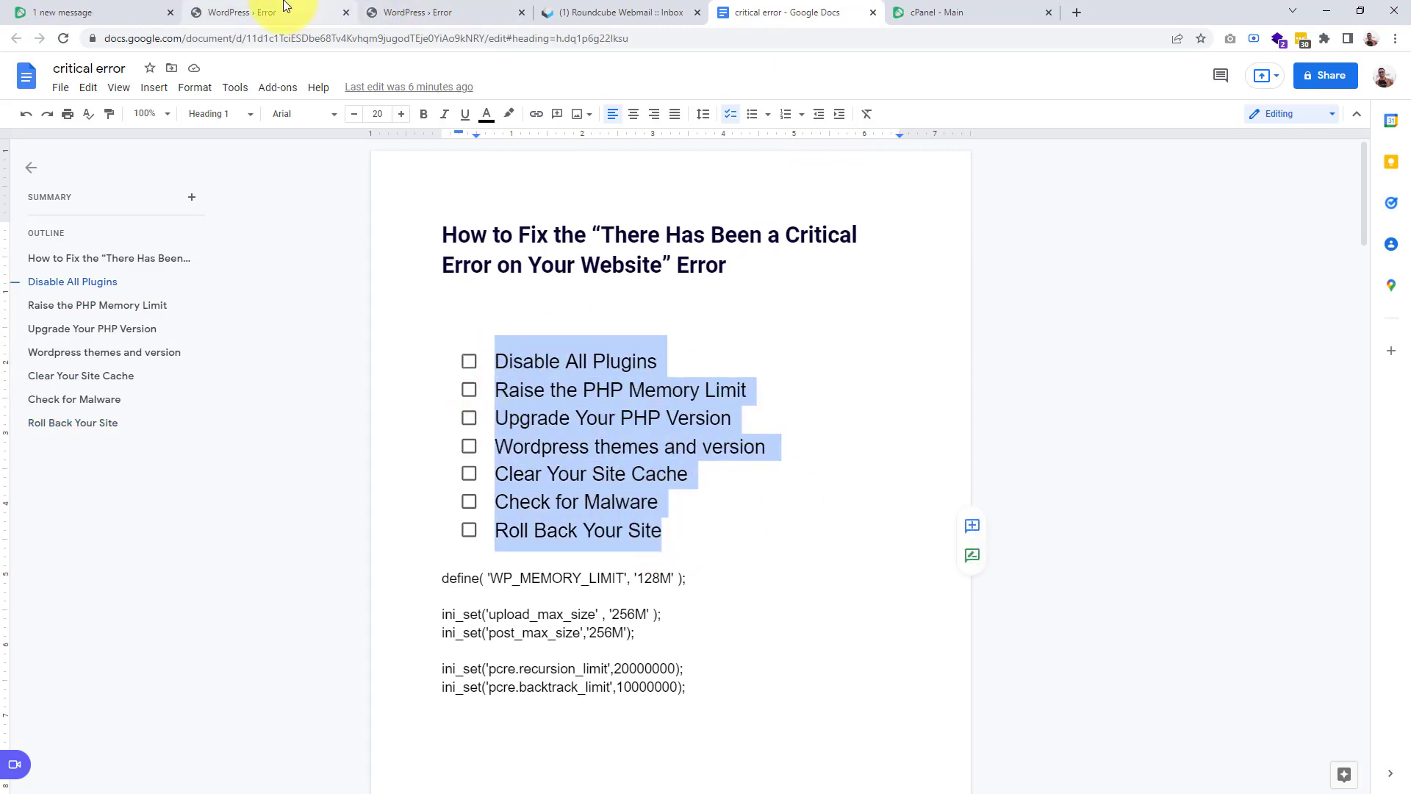
{"action": "left_click", "coordinate": [502, 361]}
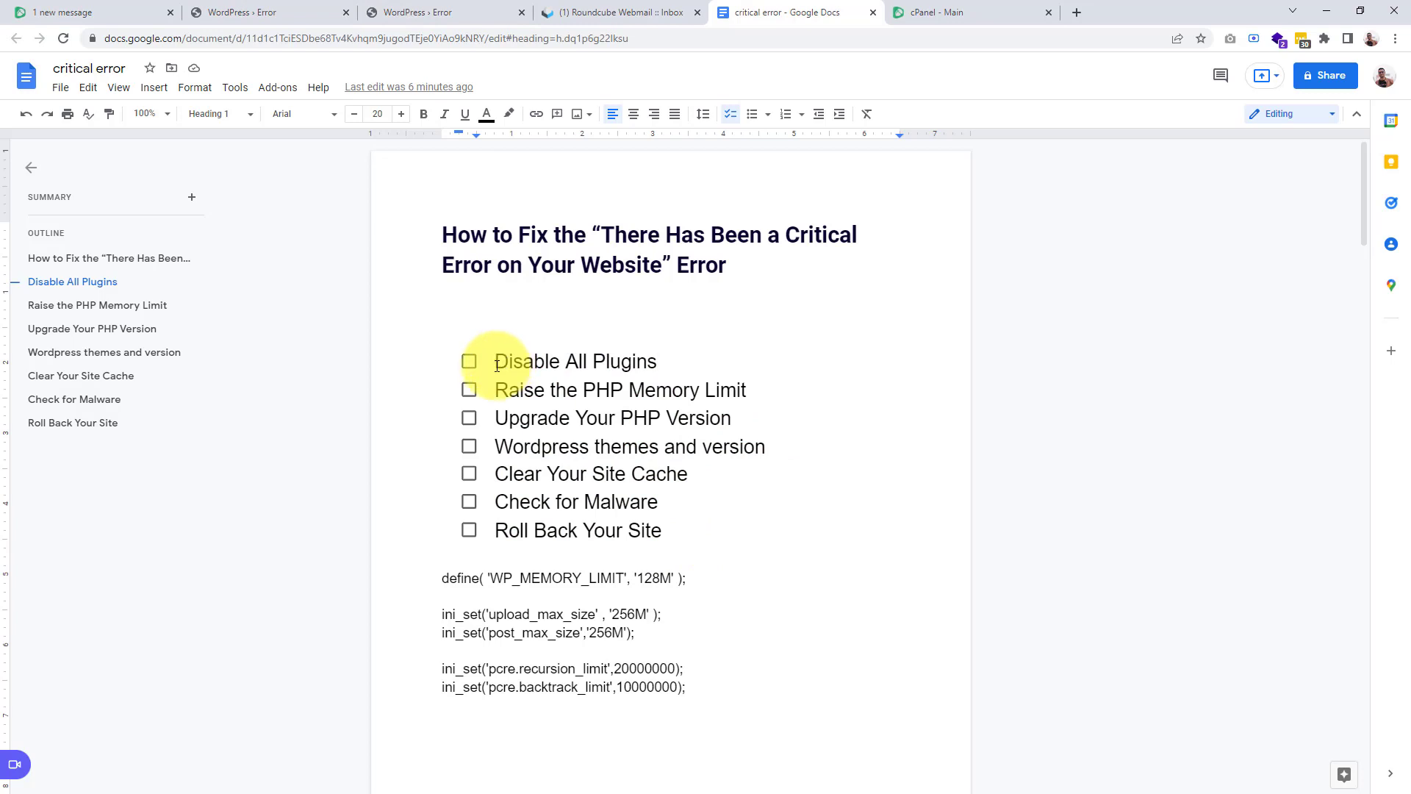
{"action": "left_click_drag", "start_coordinate": [497, 365], "coordinate": [656, 360]}
Step: Recheck the homepage error and the plugin named in the email's error details against the Google Docs fix checklist
{"action": "left_click", "coordinate": [338, 15]}
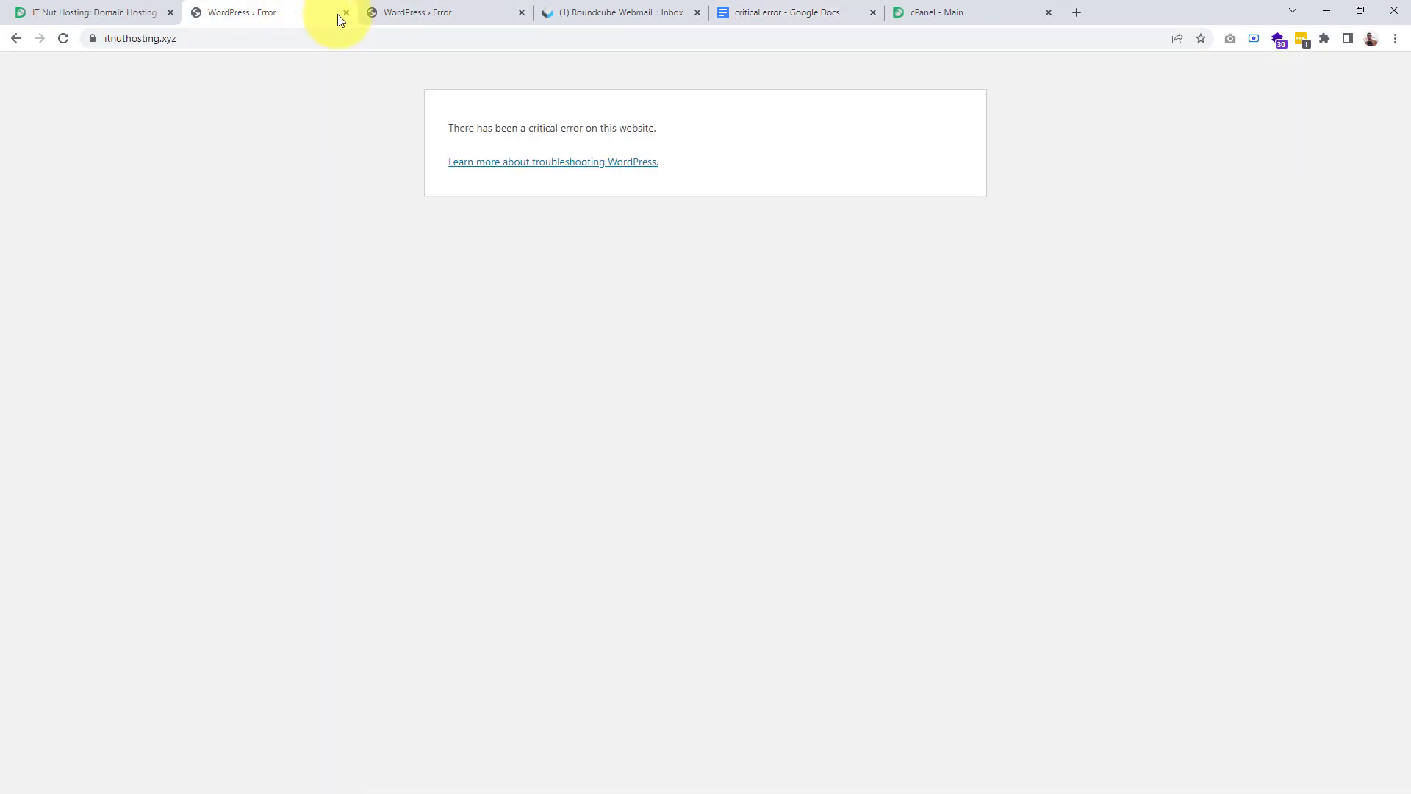
{"action": "left_click", "coordinate": [617, 14]}
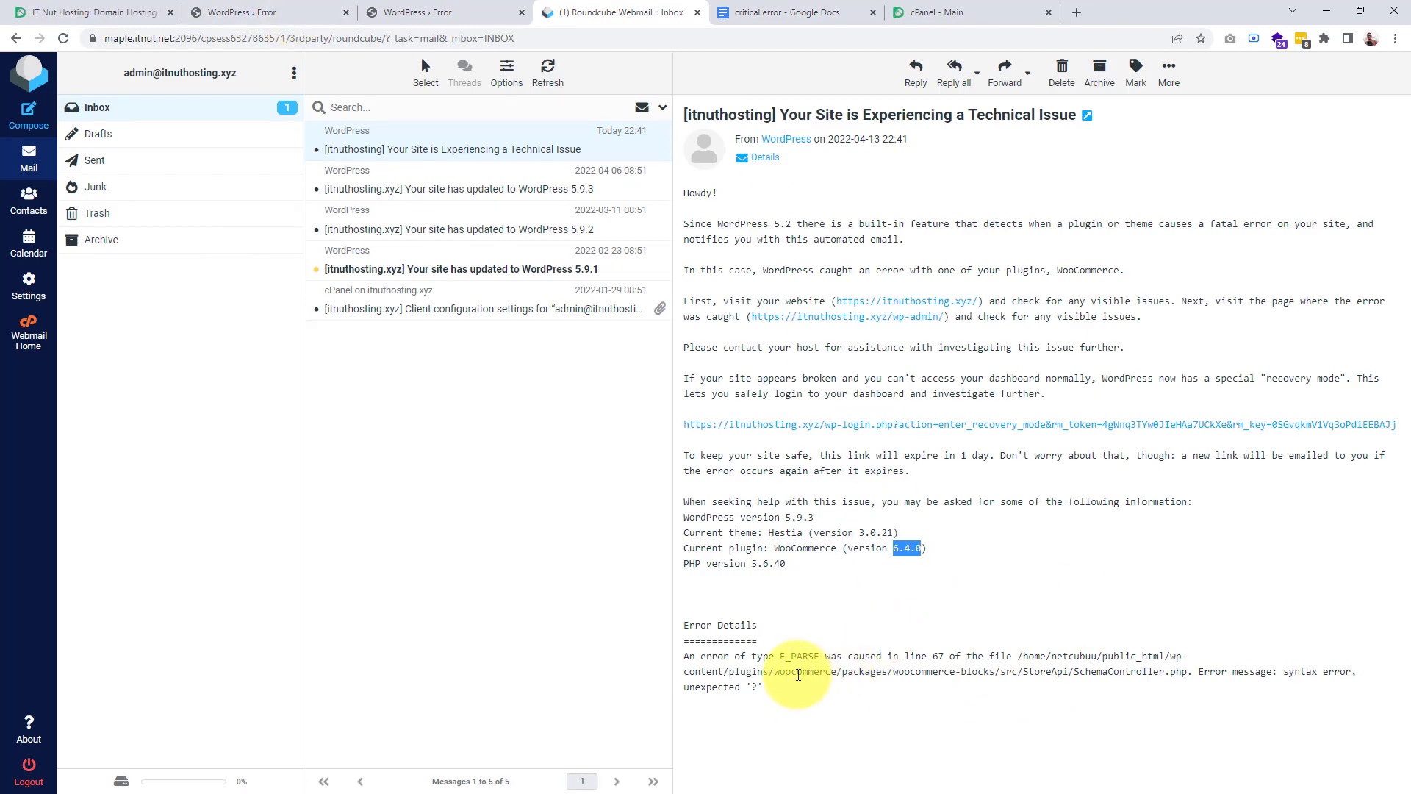
{"action": "double_click", "coordinate": [792, 674]}
{"action": "left_click", "coordinate": [781, 13]}
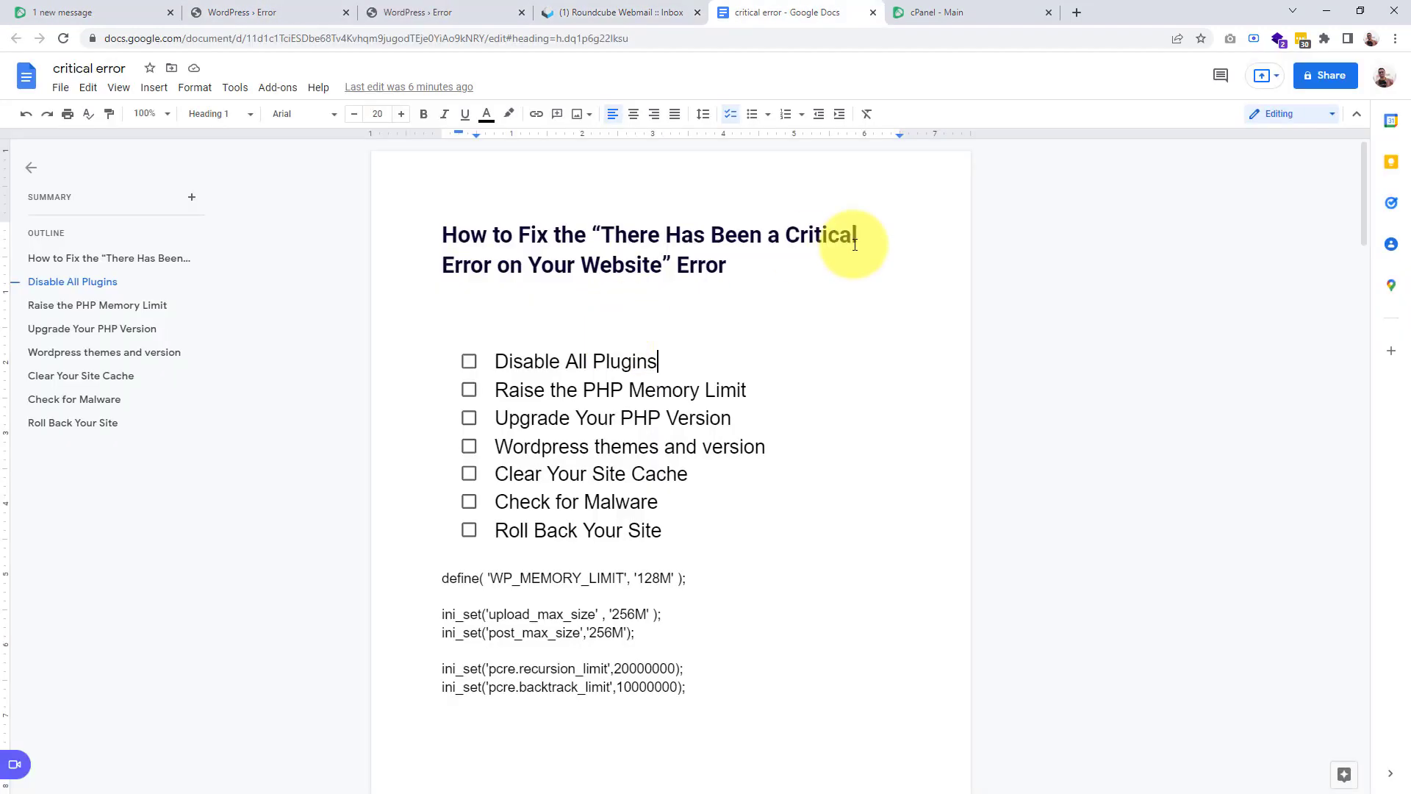
Step: Switch to cPanel and open File Manager from the Files section
{"action": "left_click", "coordinate": [933, 10]}
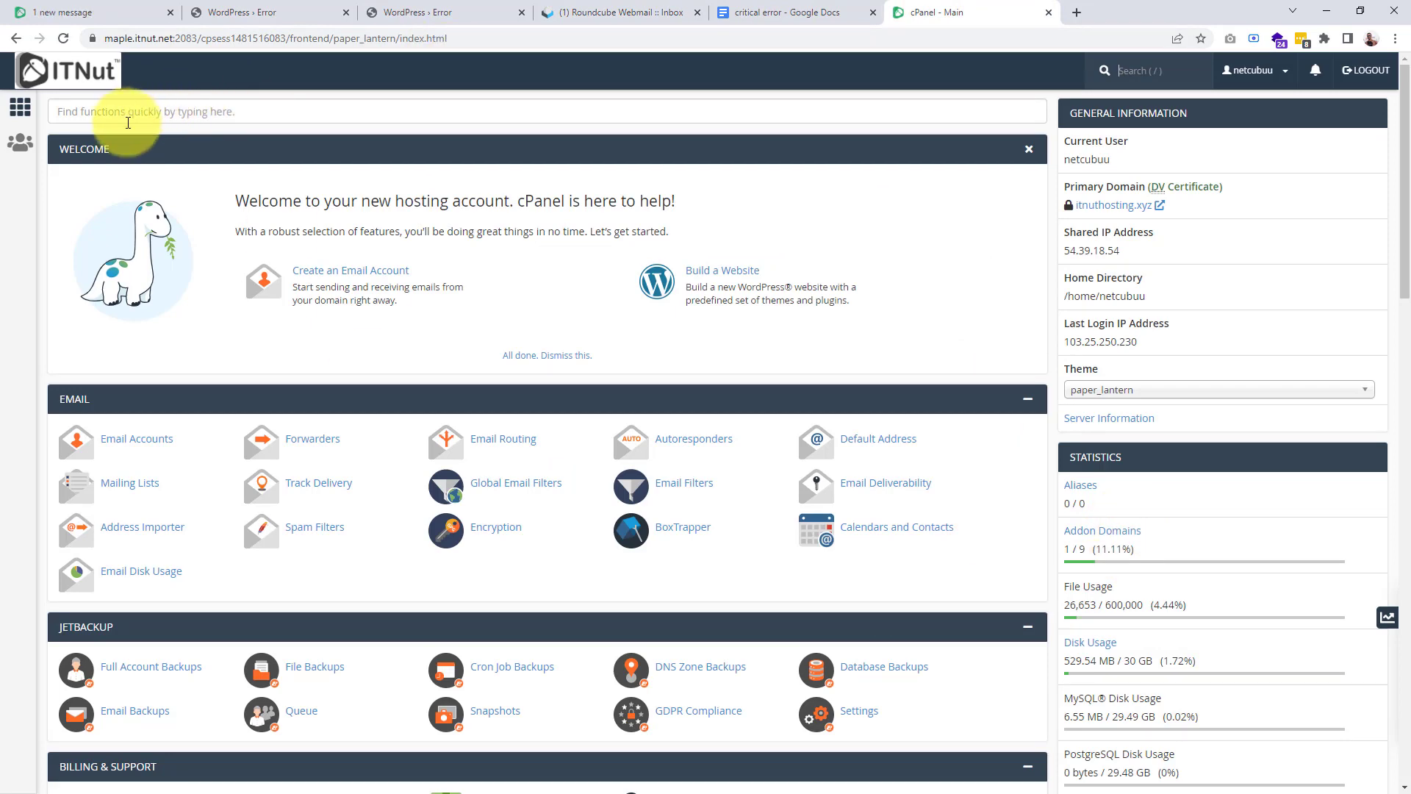
{"action": "scroll", "coordinate": [292, 314], "scroll_direction": "down", "scroll_amount": 1}
{"action": "scroll", "coordinate": [293, 320], "scroll_direction": "down", "scroll_amount": 5}
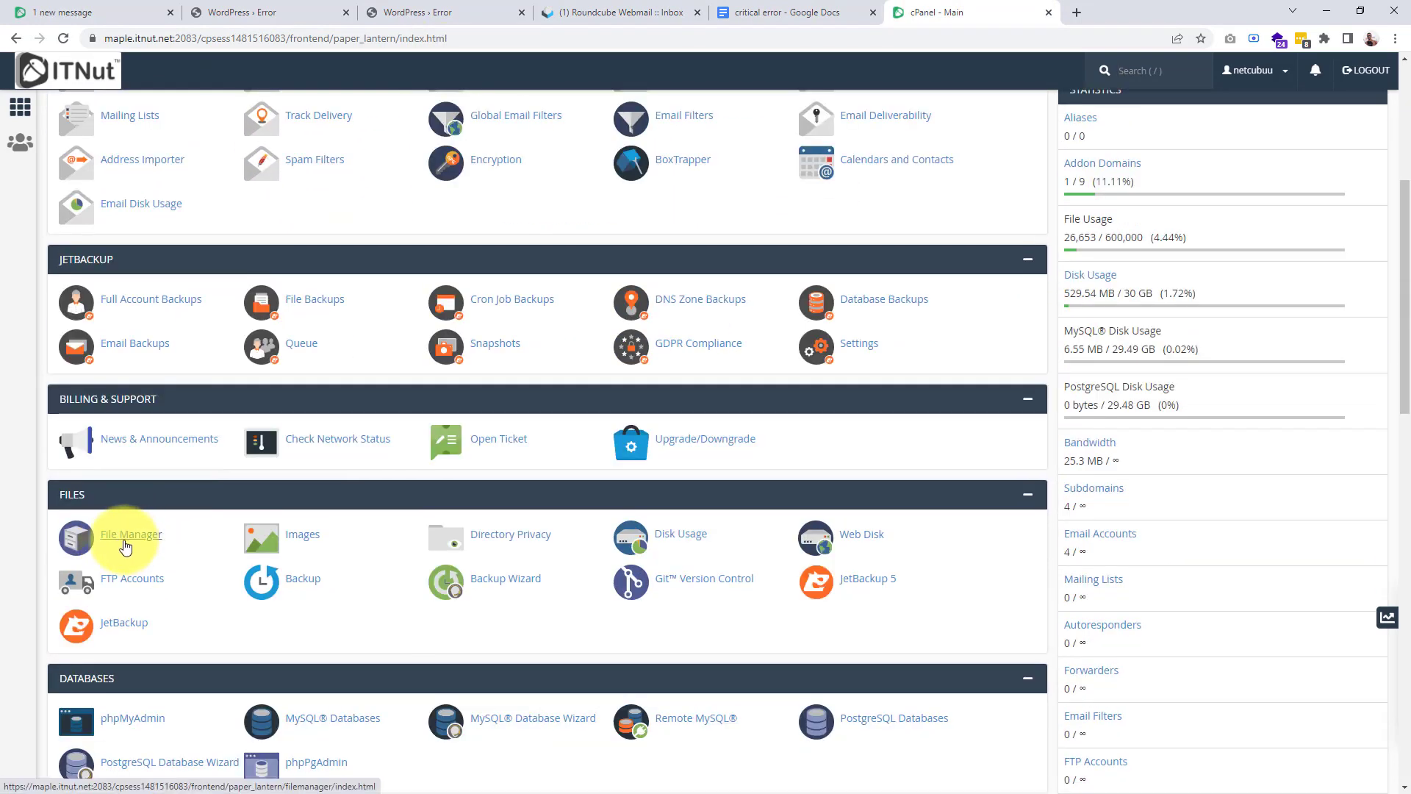
{"action": "left_click", "coordinate": [117, 537]}
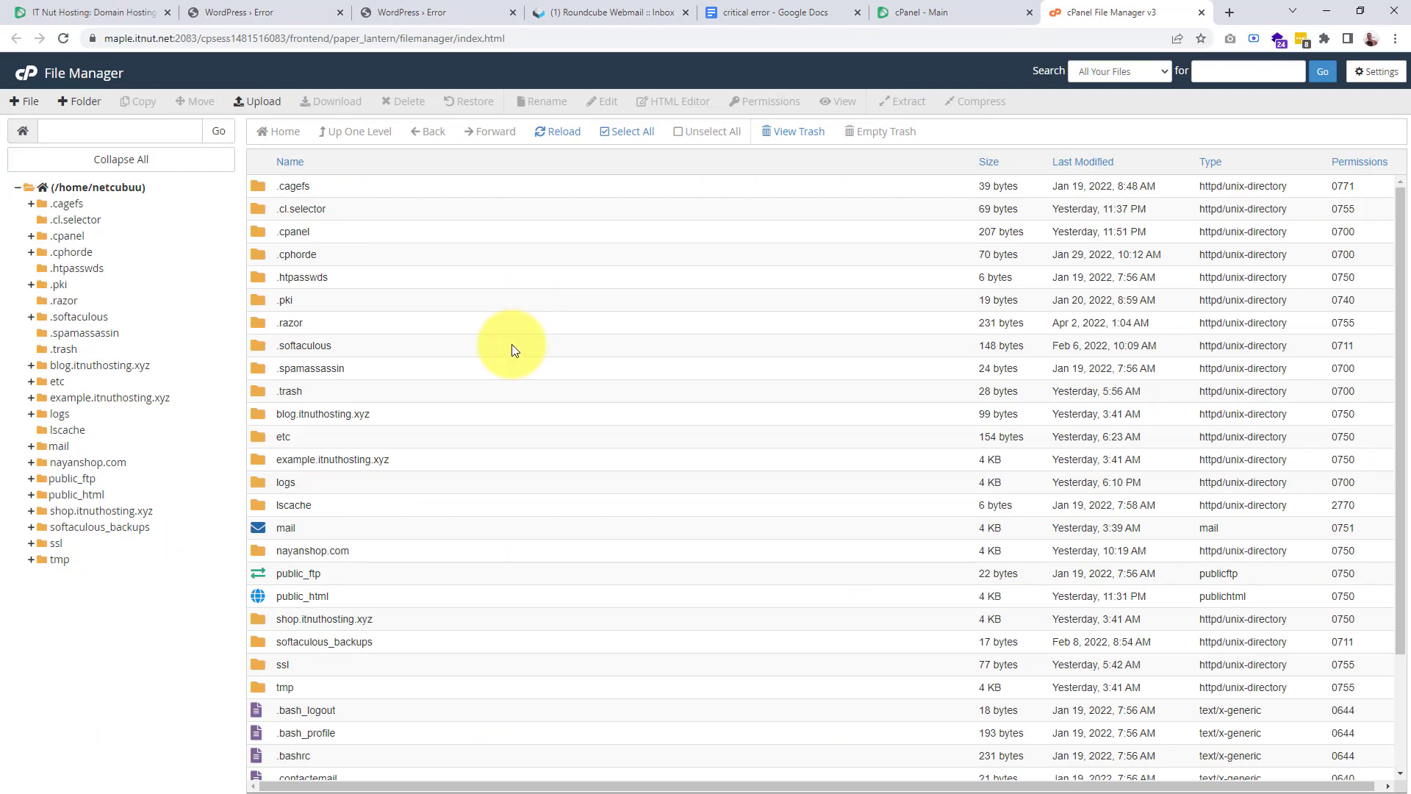
Step: Check the account's primary domain in cPanel, and open the public_html folder in File Manager
{"action": "left_click", "coordinate": [887, 11]}
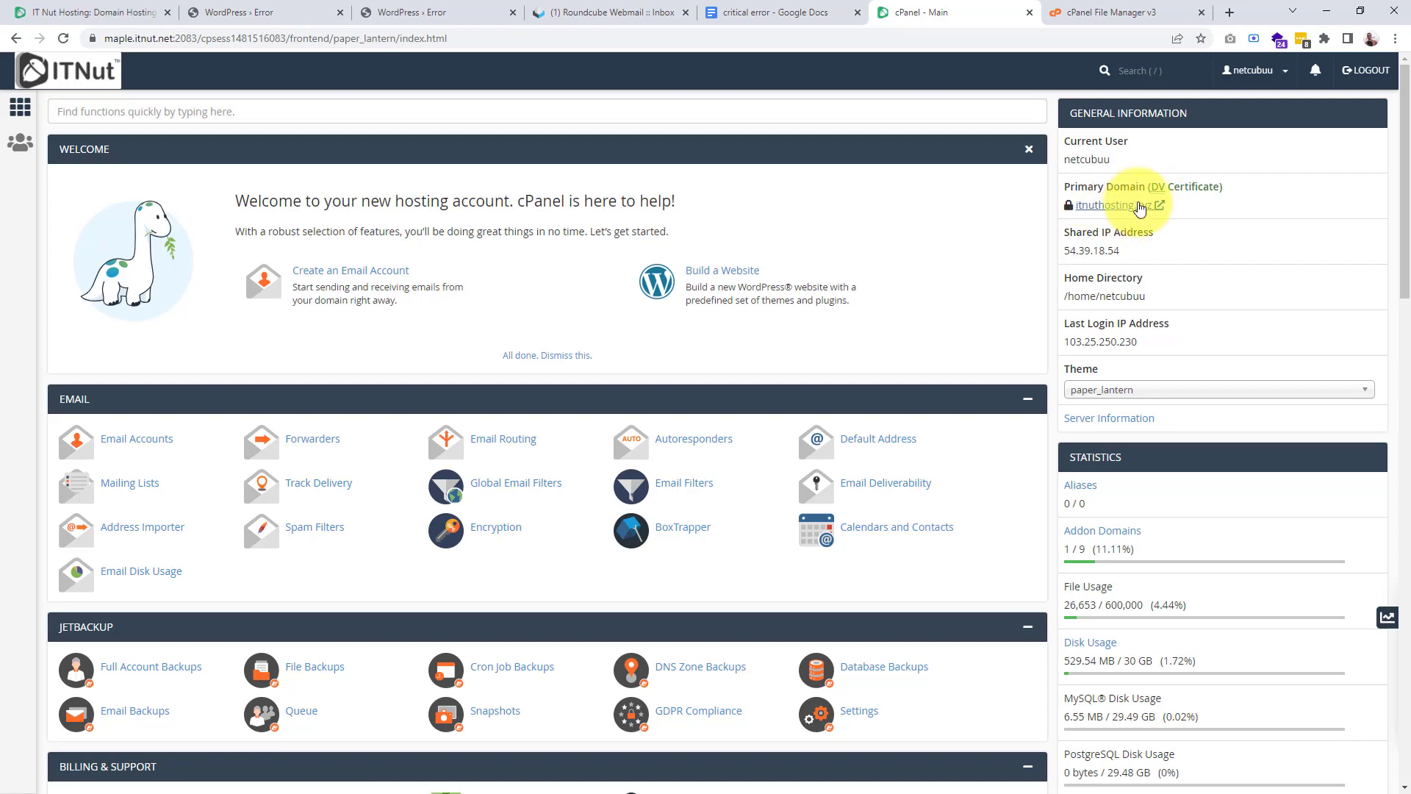
{"action": "left_click", "coordinate": [1106, 12]}
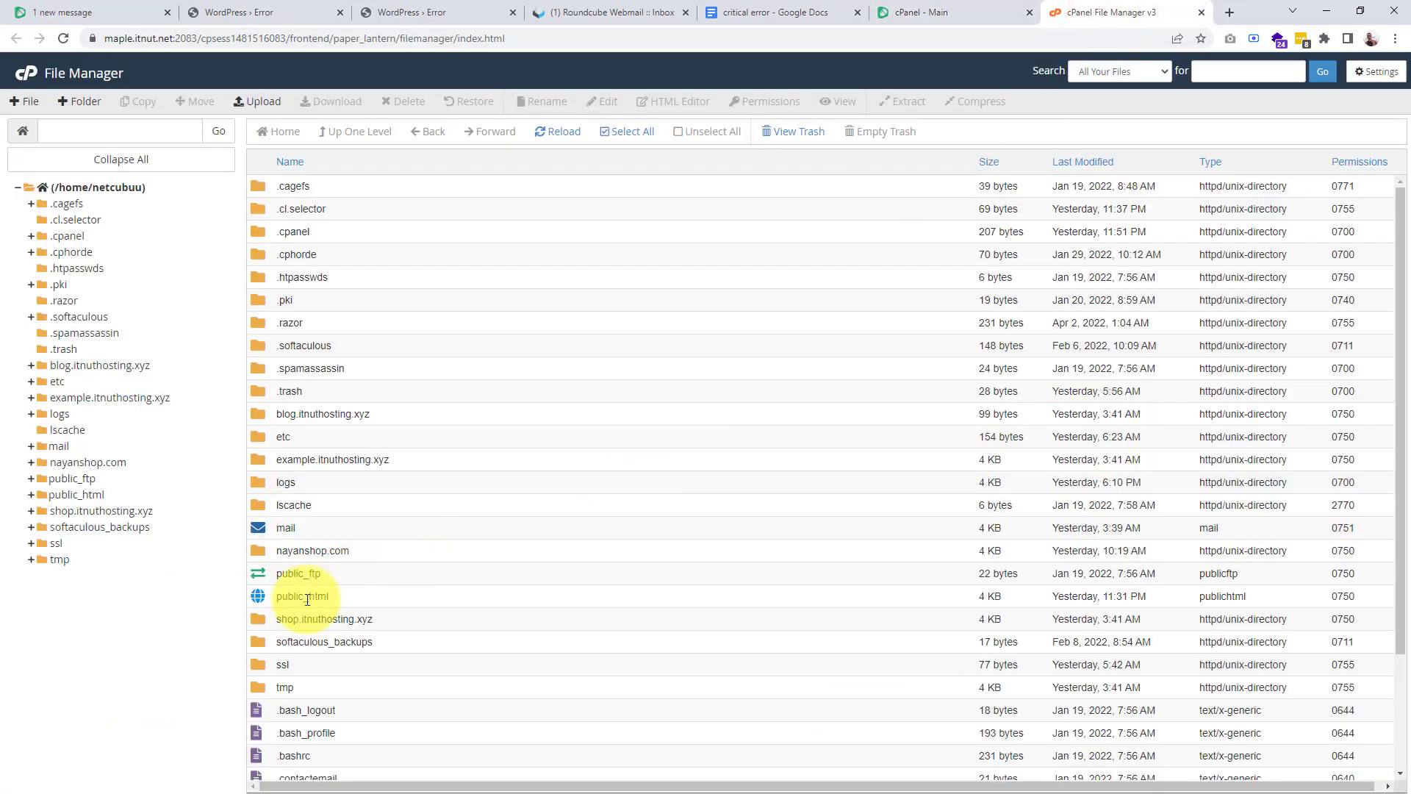
{"action": "left_click", "coordinate": [342, 598]}
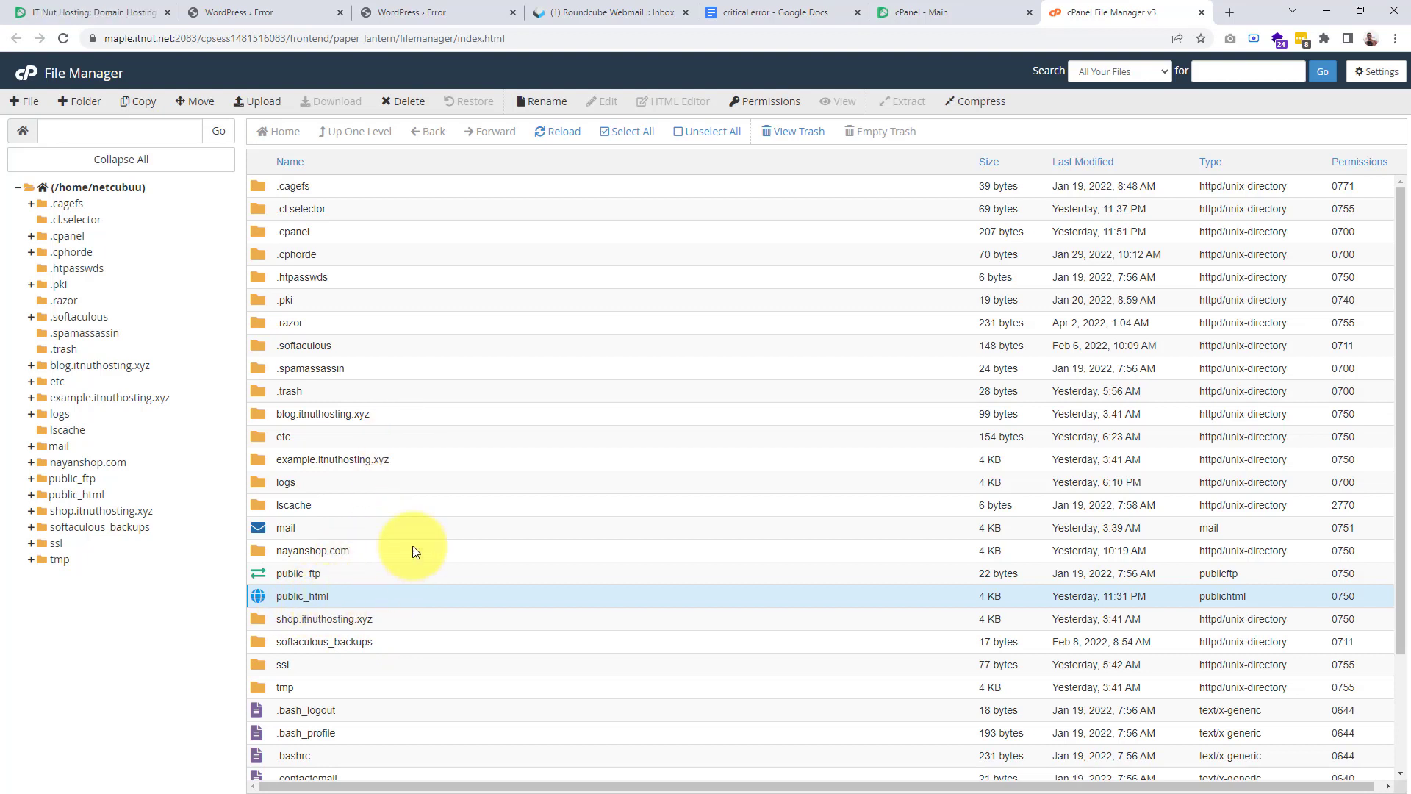
{"action": "double_click", "coordinate": [351, 597]}
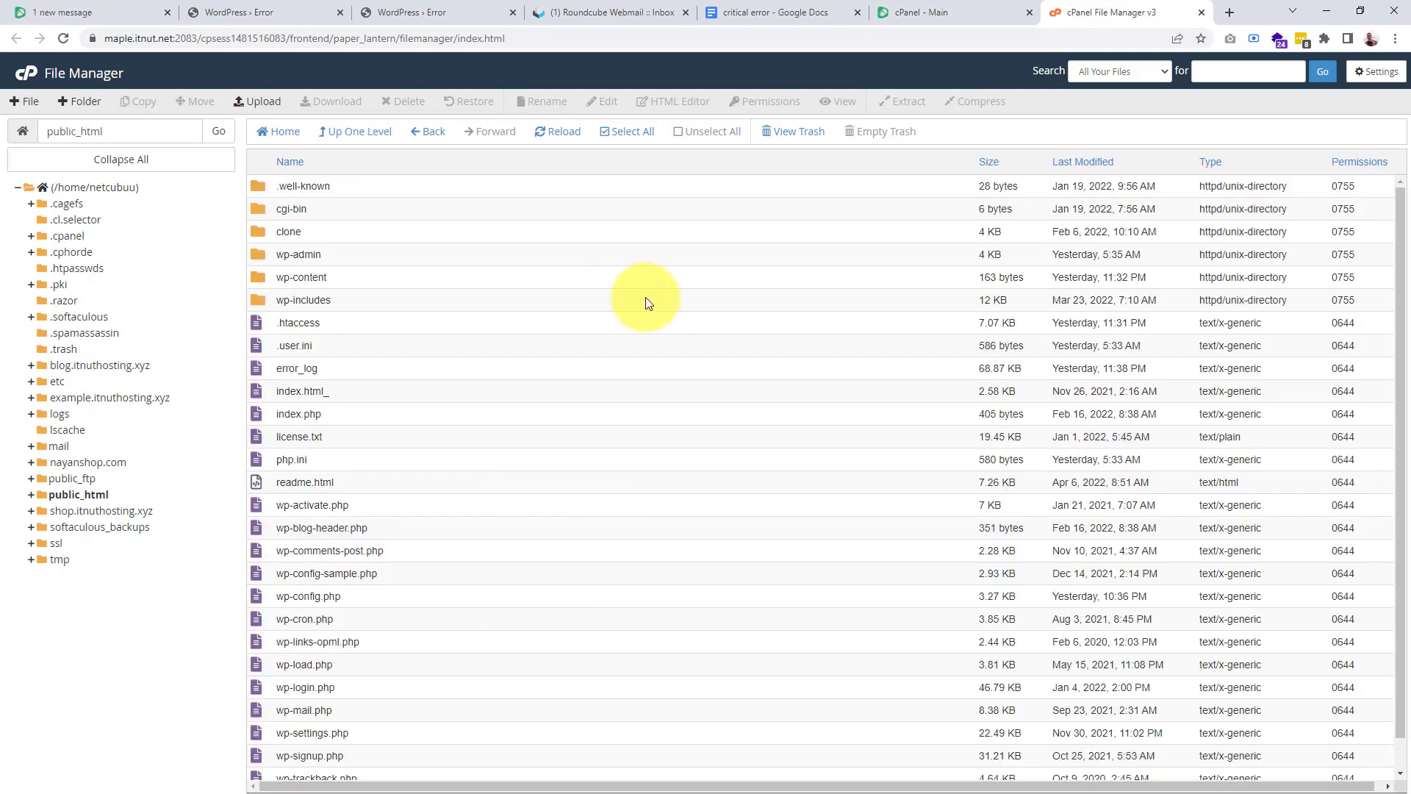
Step: Open the plugins folder inside public_html/wp-content
{"action": "double_click", "coordinate": [351, 280]}
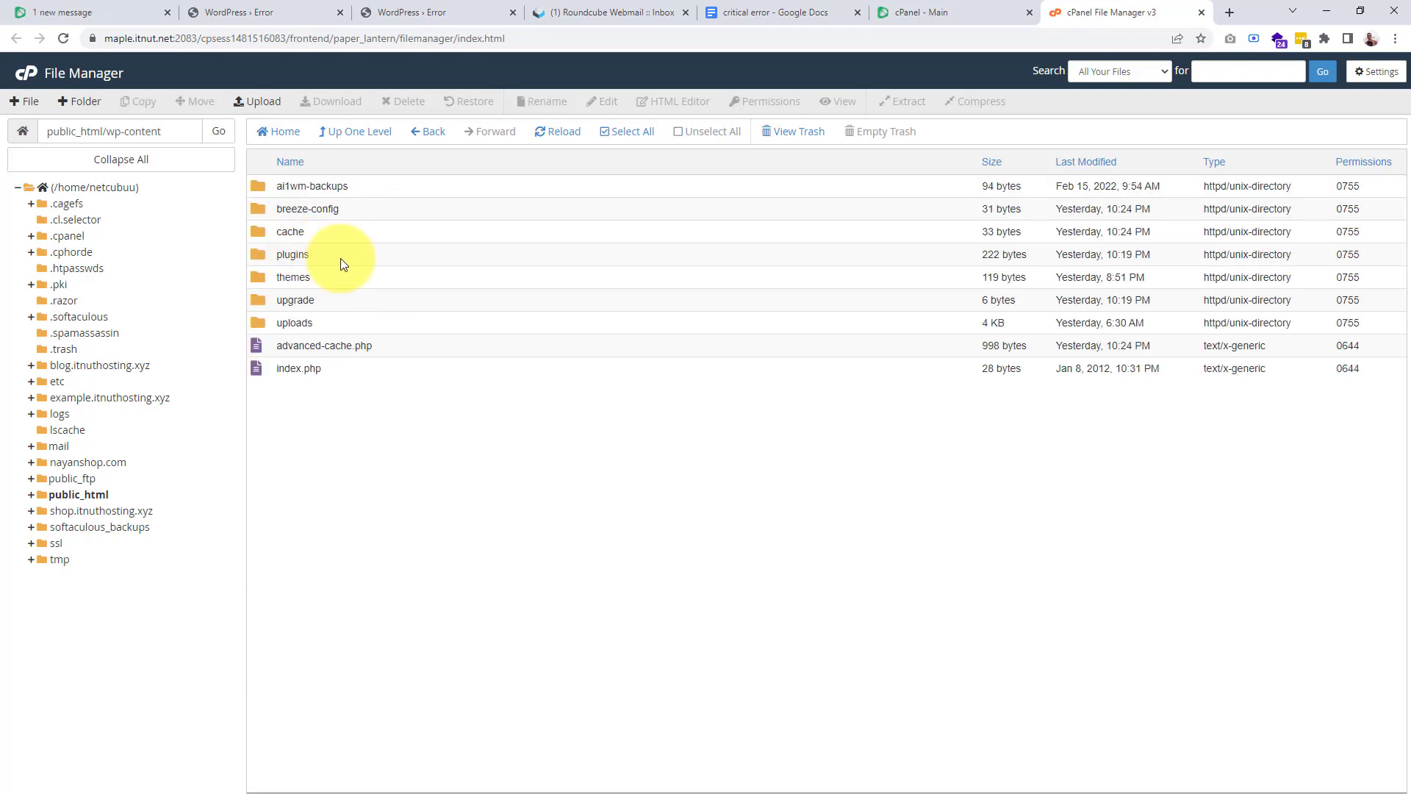
{"action": "left_click", "coordinate": [345, 259]}
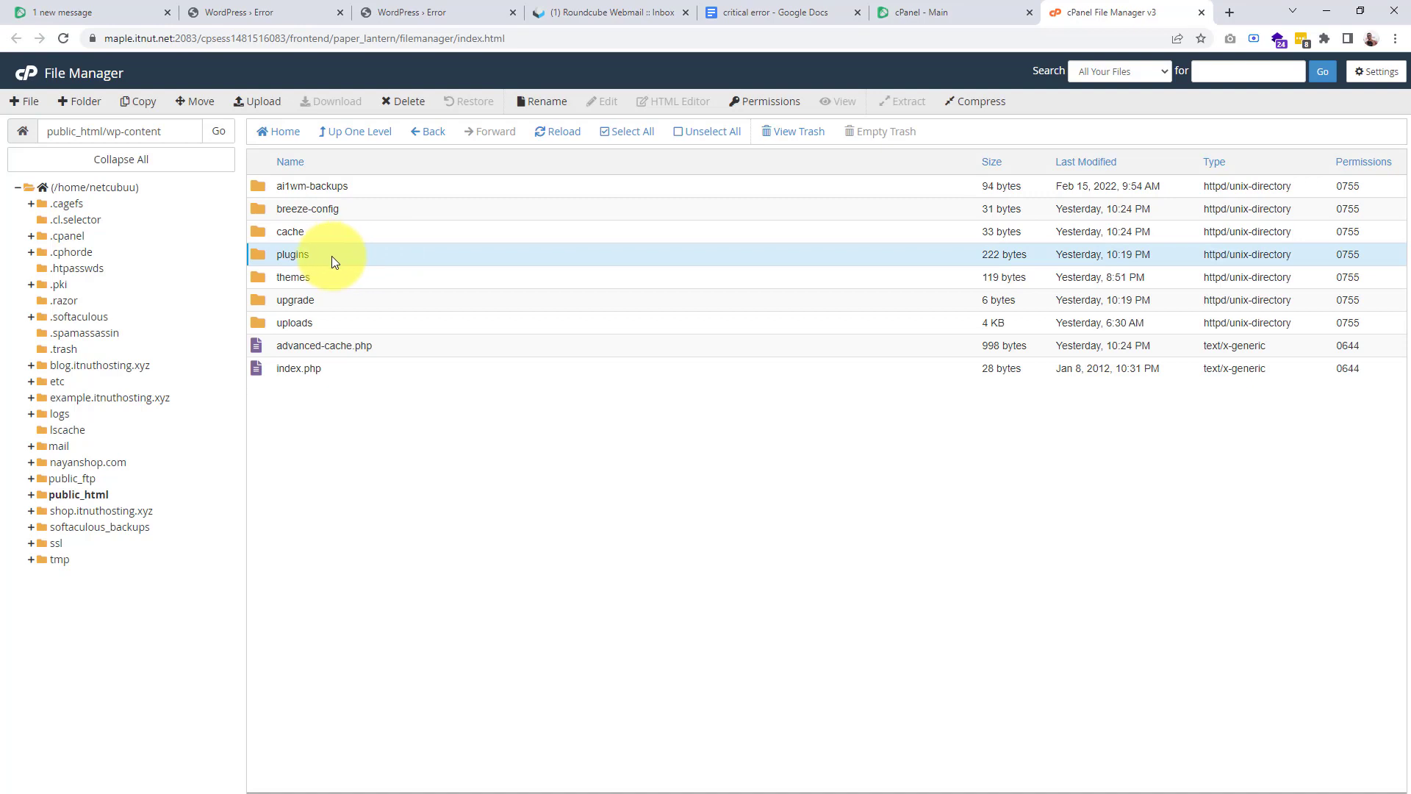
{"action": "double_click", "coordinate": [332, 255]}
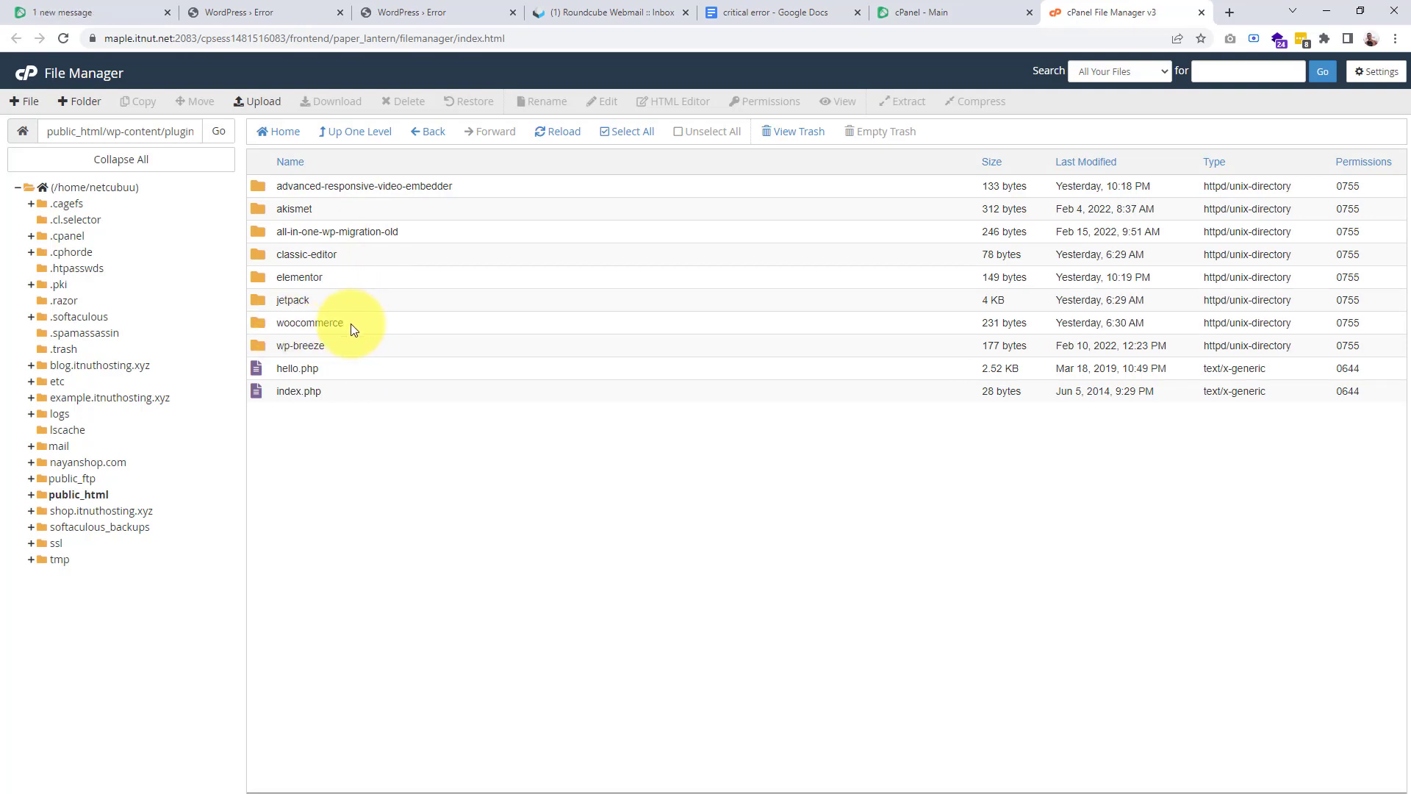
Step: Rename the woocommerce plugin folder to woocommerce-old, and reload the itnuthosting.xyz homepage to test the site
{"action": "left_click", "coordinate": [394, 329]}
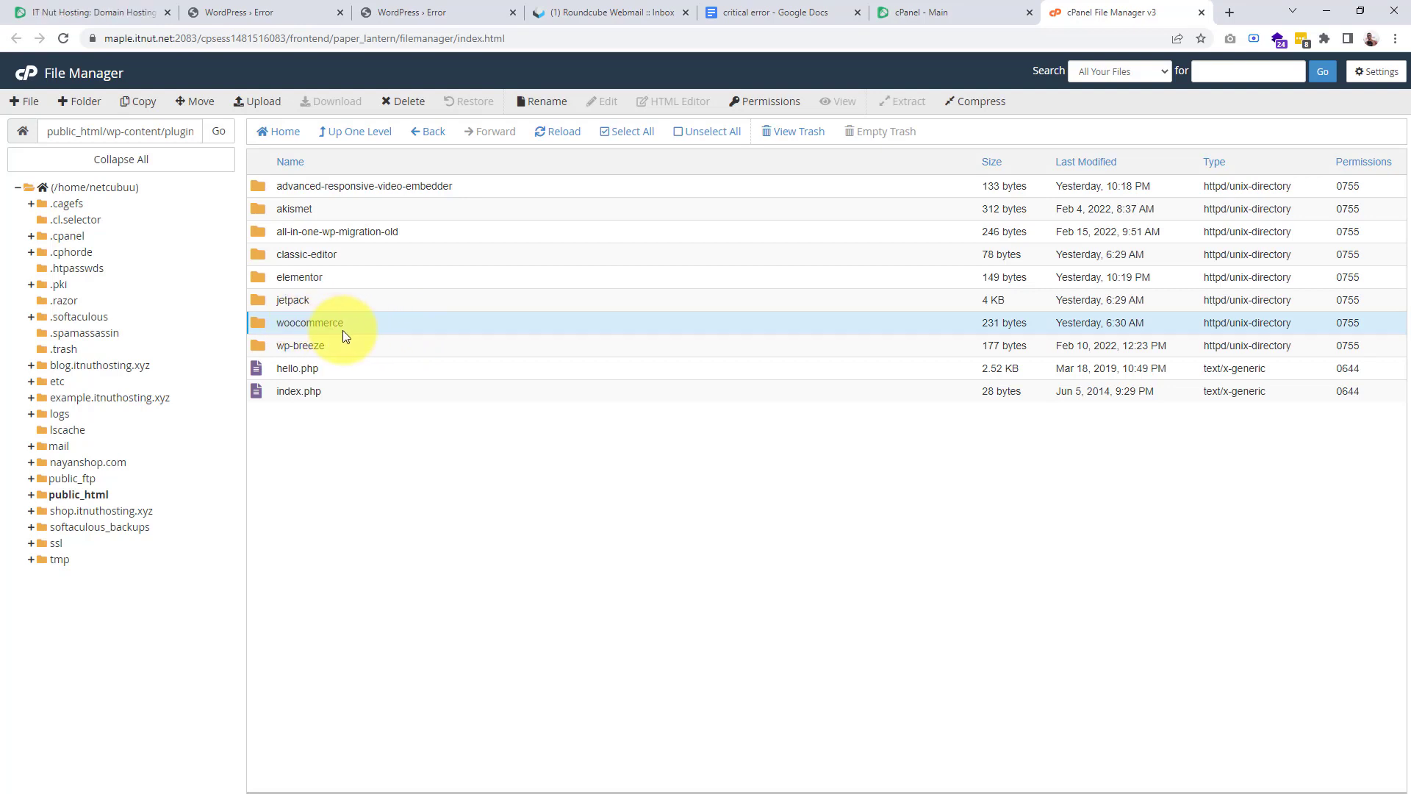
{"action": "left_click", "coordinate": [546, 103]}
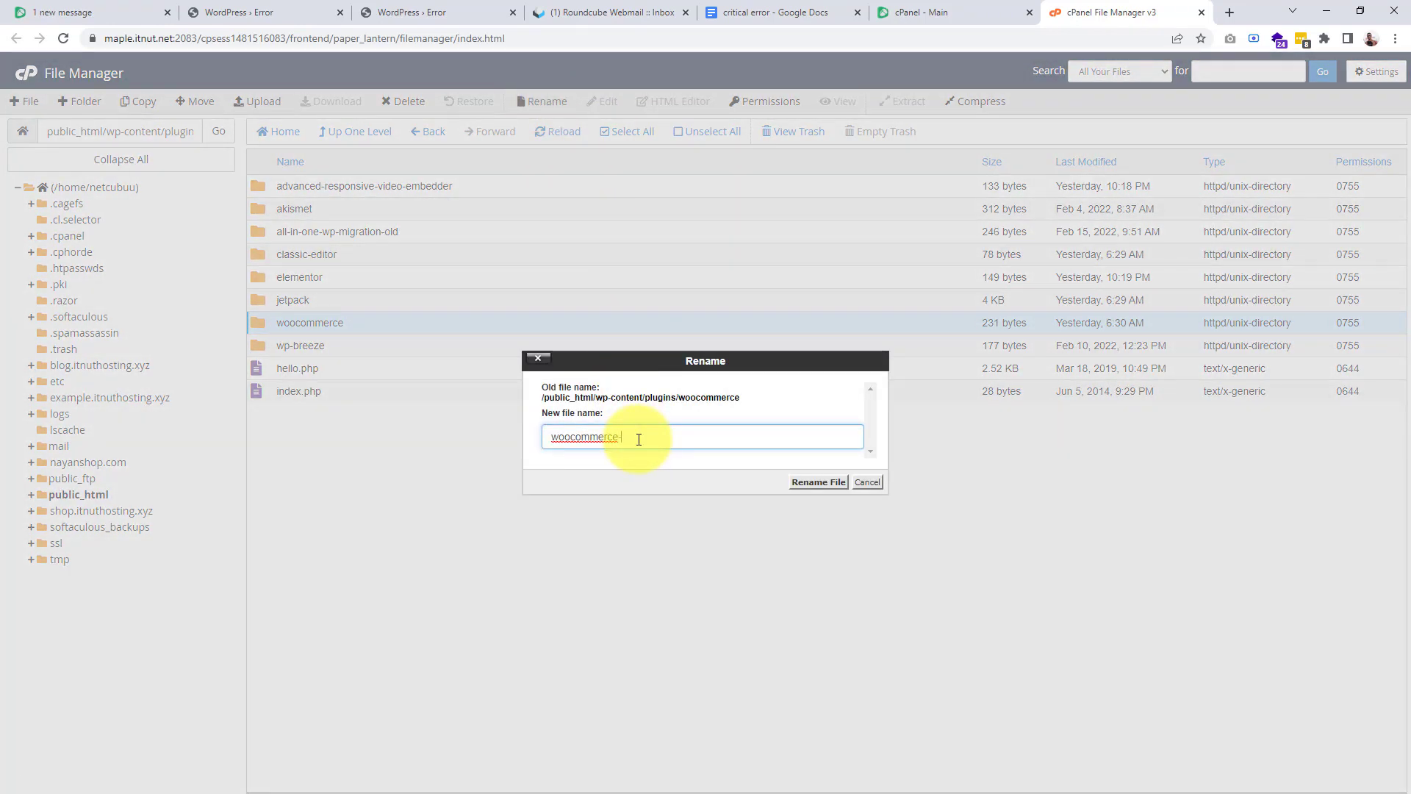
{"action": "type", "text": "-"}
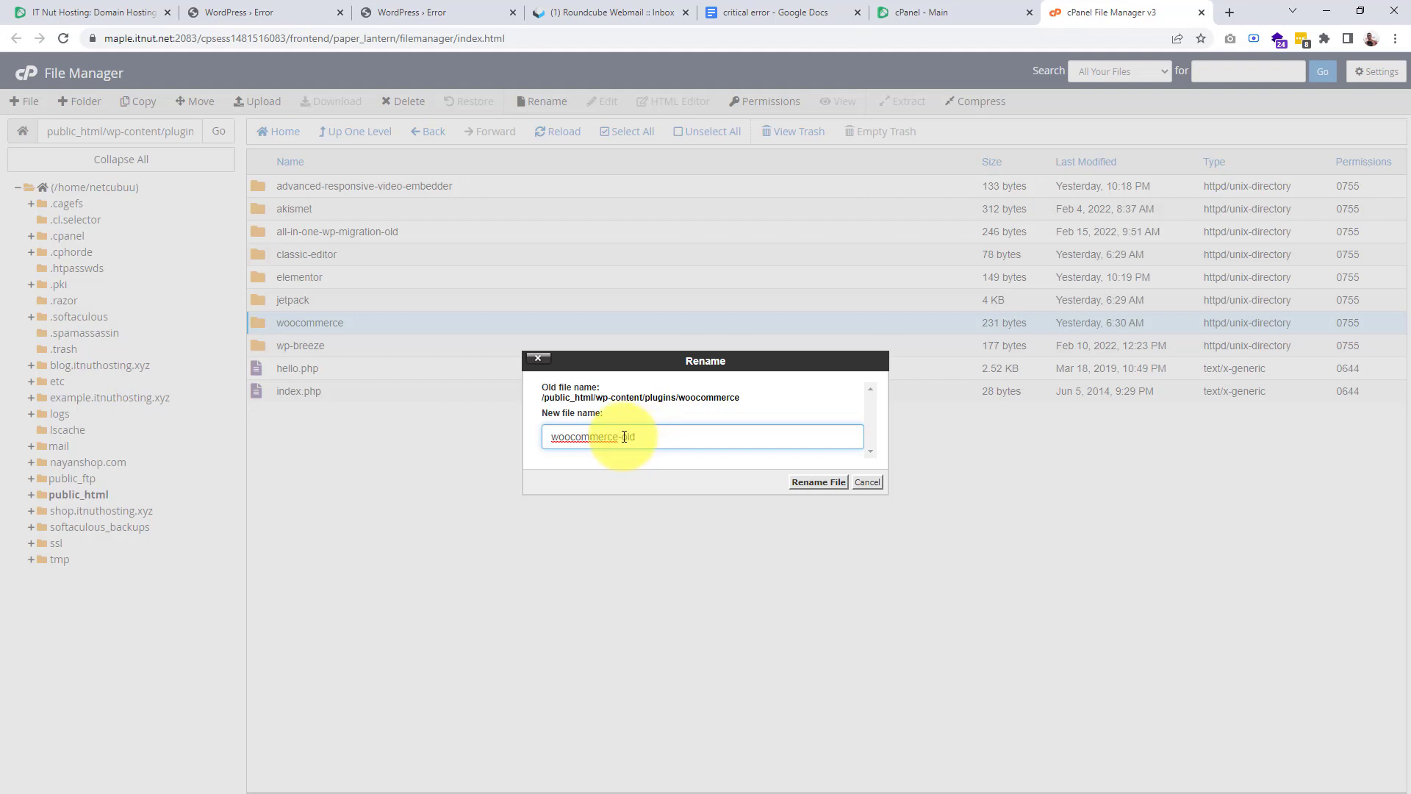
{"action": "left_click", "coordinate": [817, 482]}
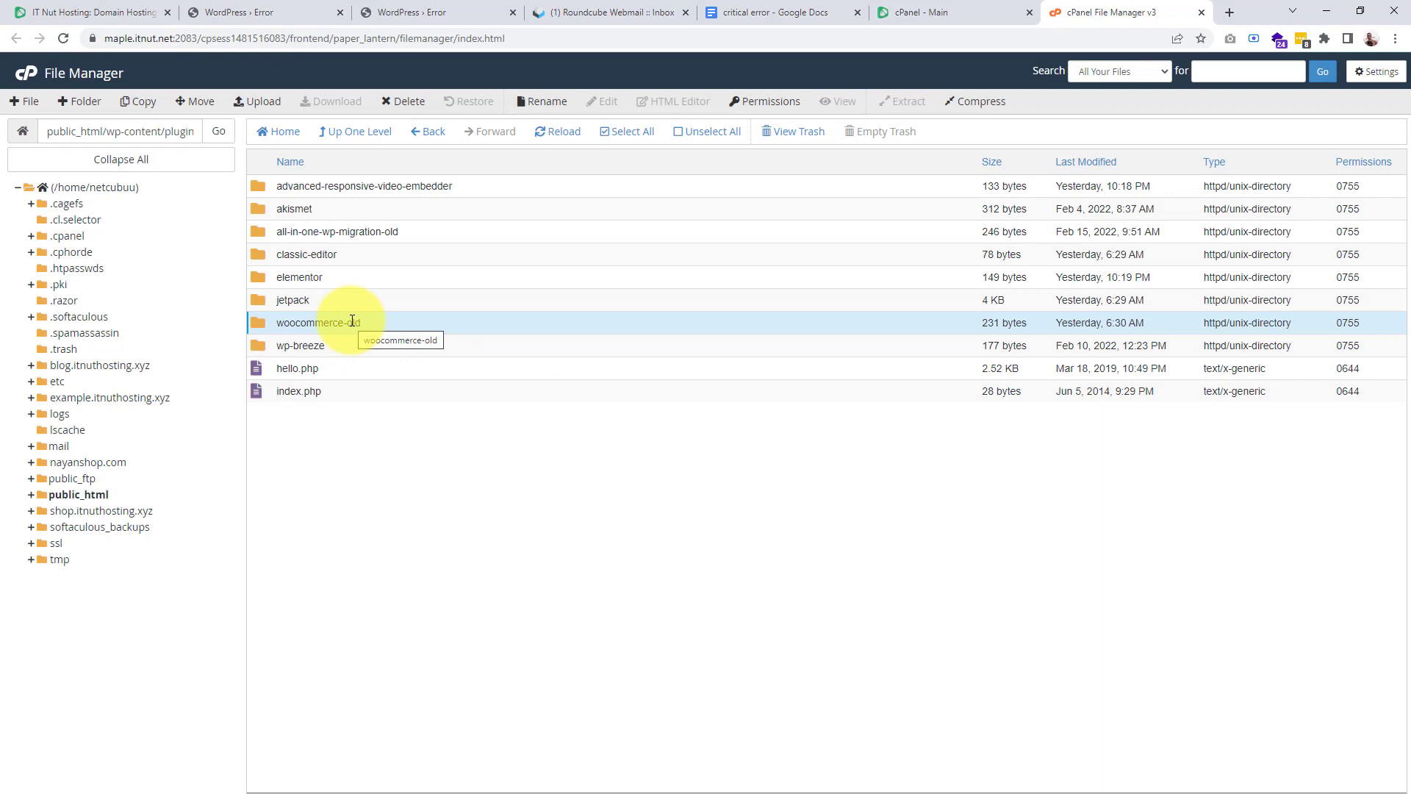
{"action": "left_click", "coordinate": [224, 12]}
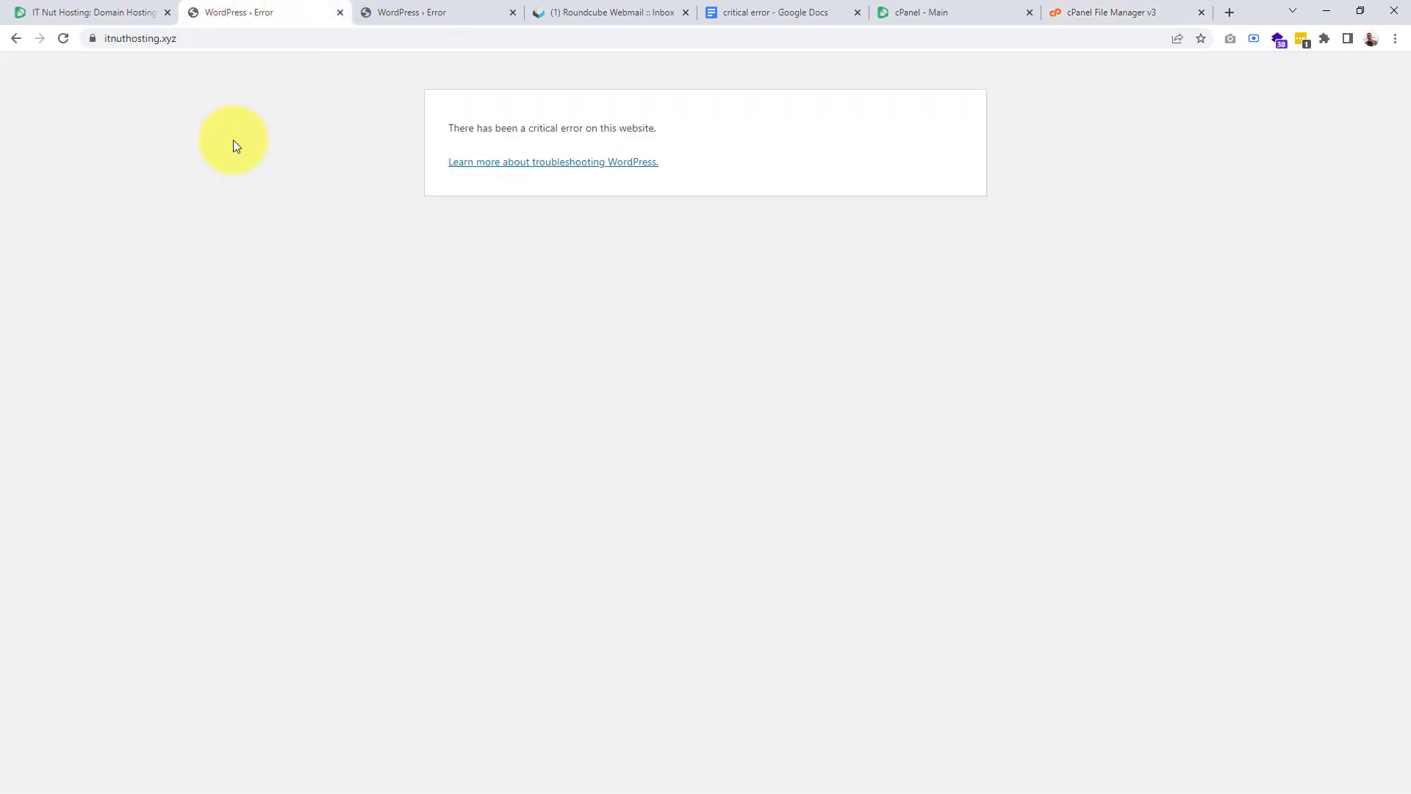
{"action": "key", "text": "F5"}
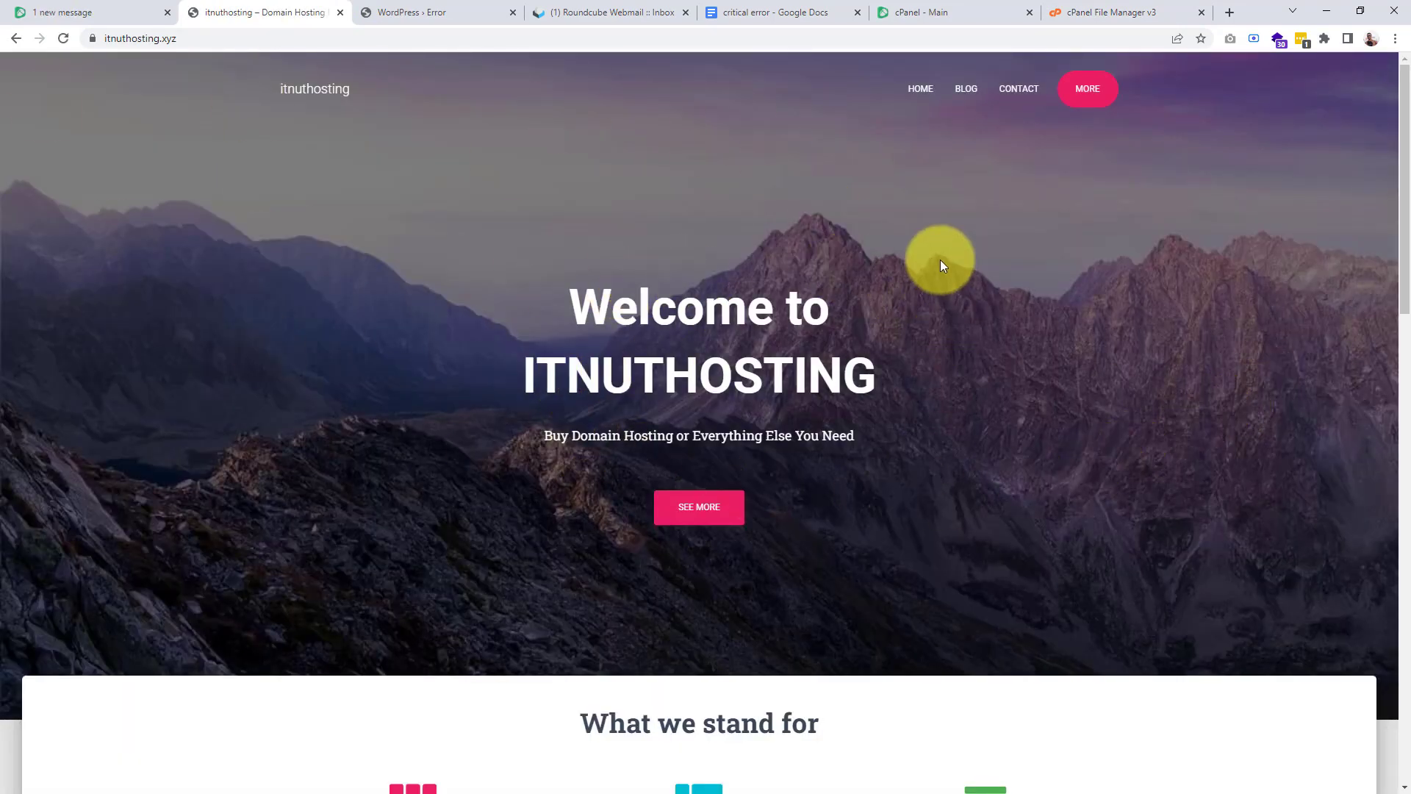
Step: Return to File Manager, go up to wp-content, and rename the whole plugins folder to plugins-old
{"action": "left_click", "coordinate": [1104, 13]}
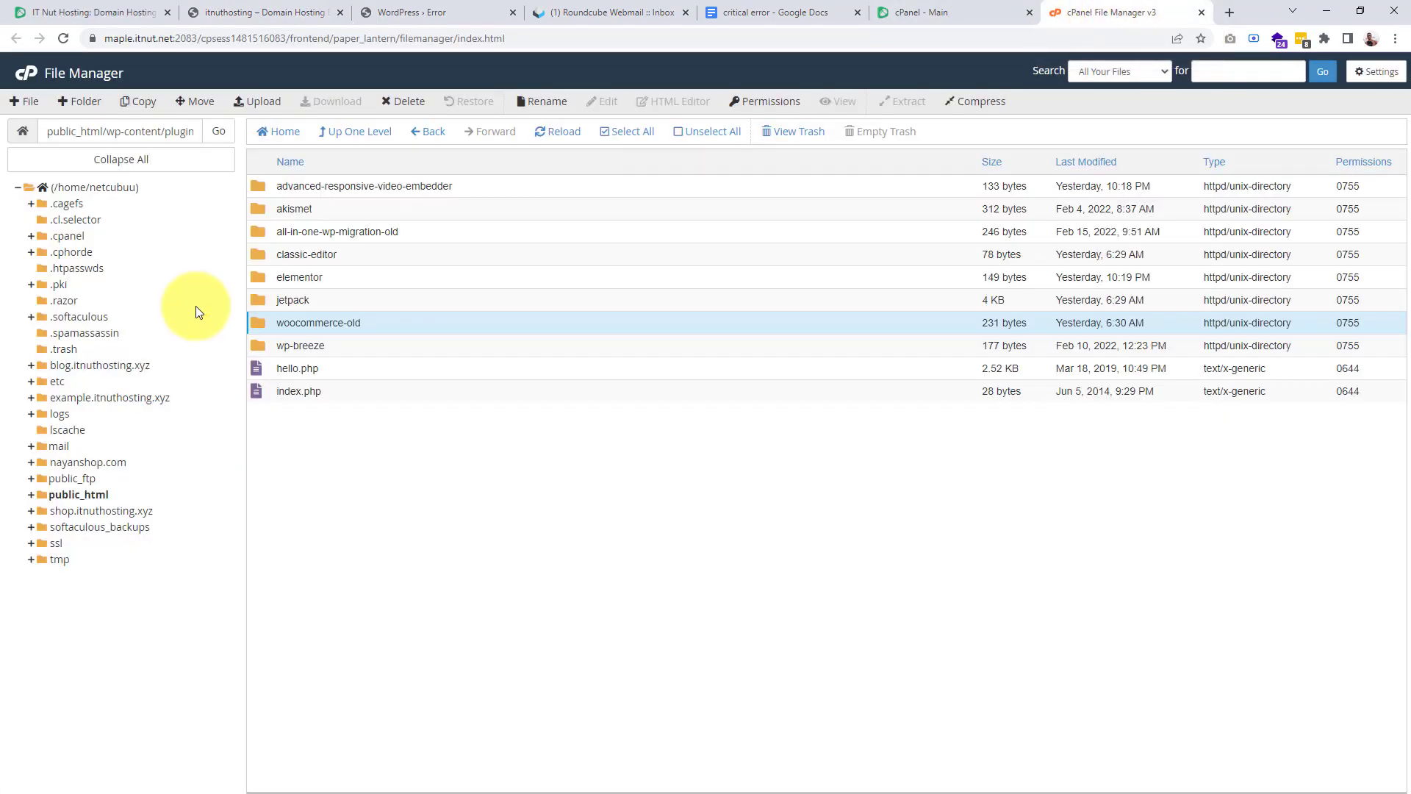
{"action": "left_click", "coordinate": [340, 134]}
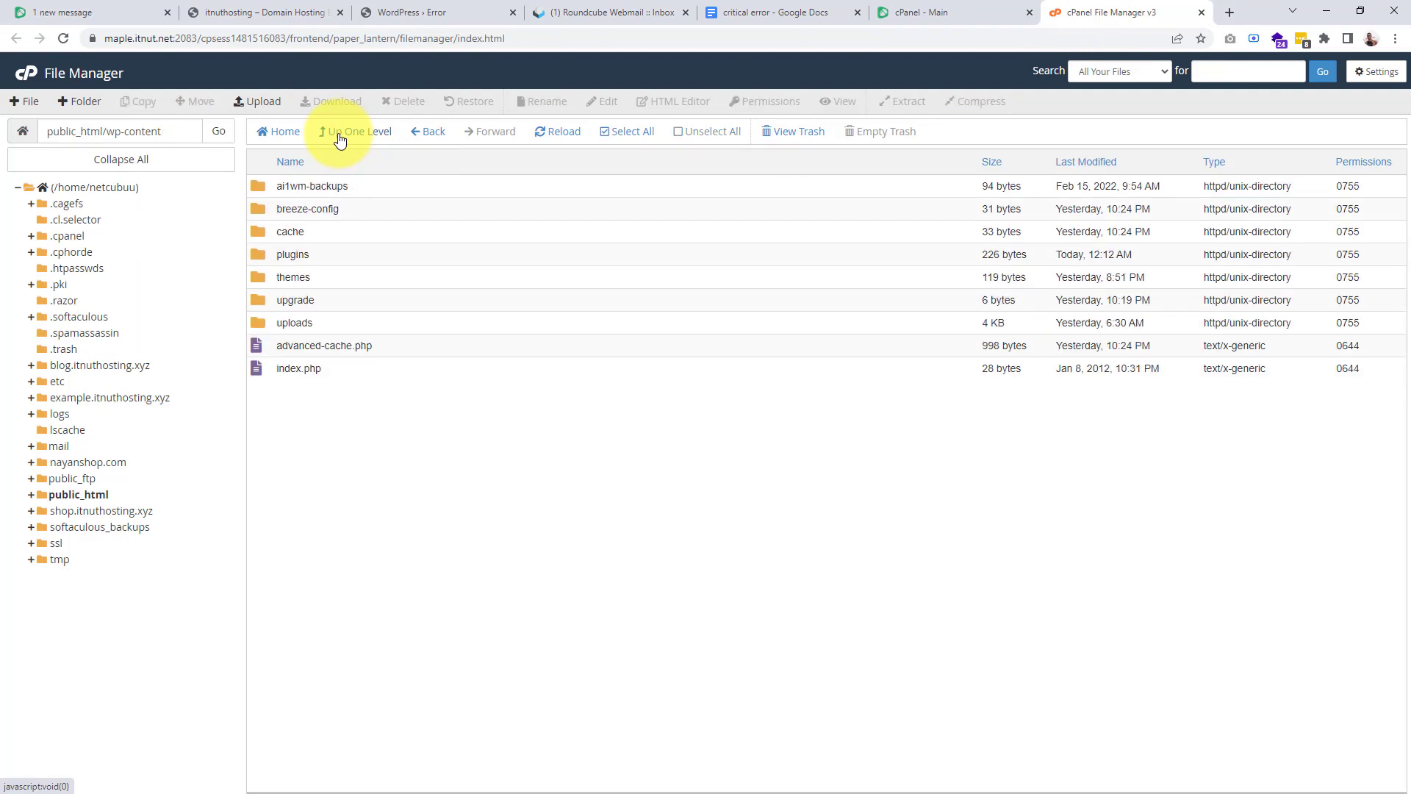
{"action": "left_click", "coordinate": [315, 259]}
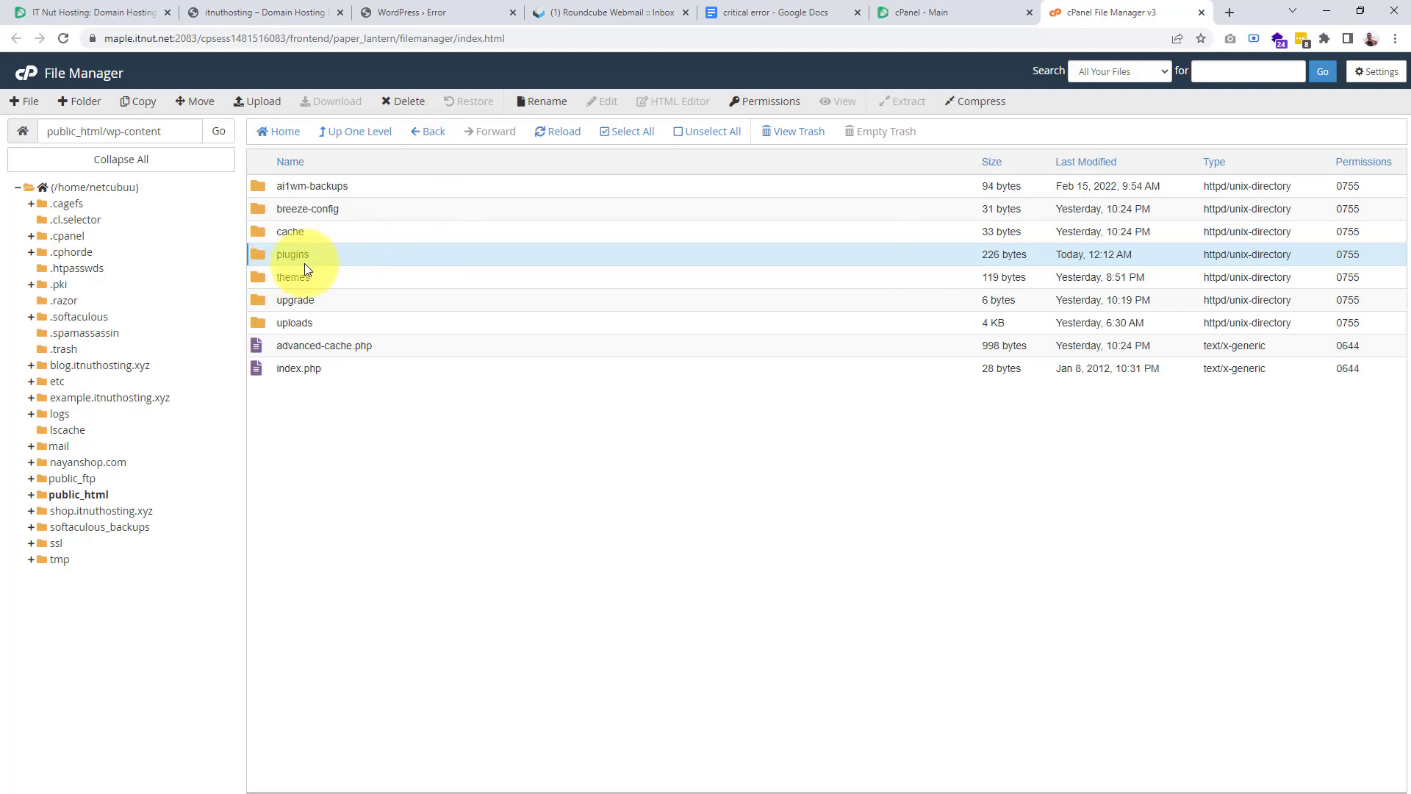
{"action": "left_click", "coordinate": [544, 102]}
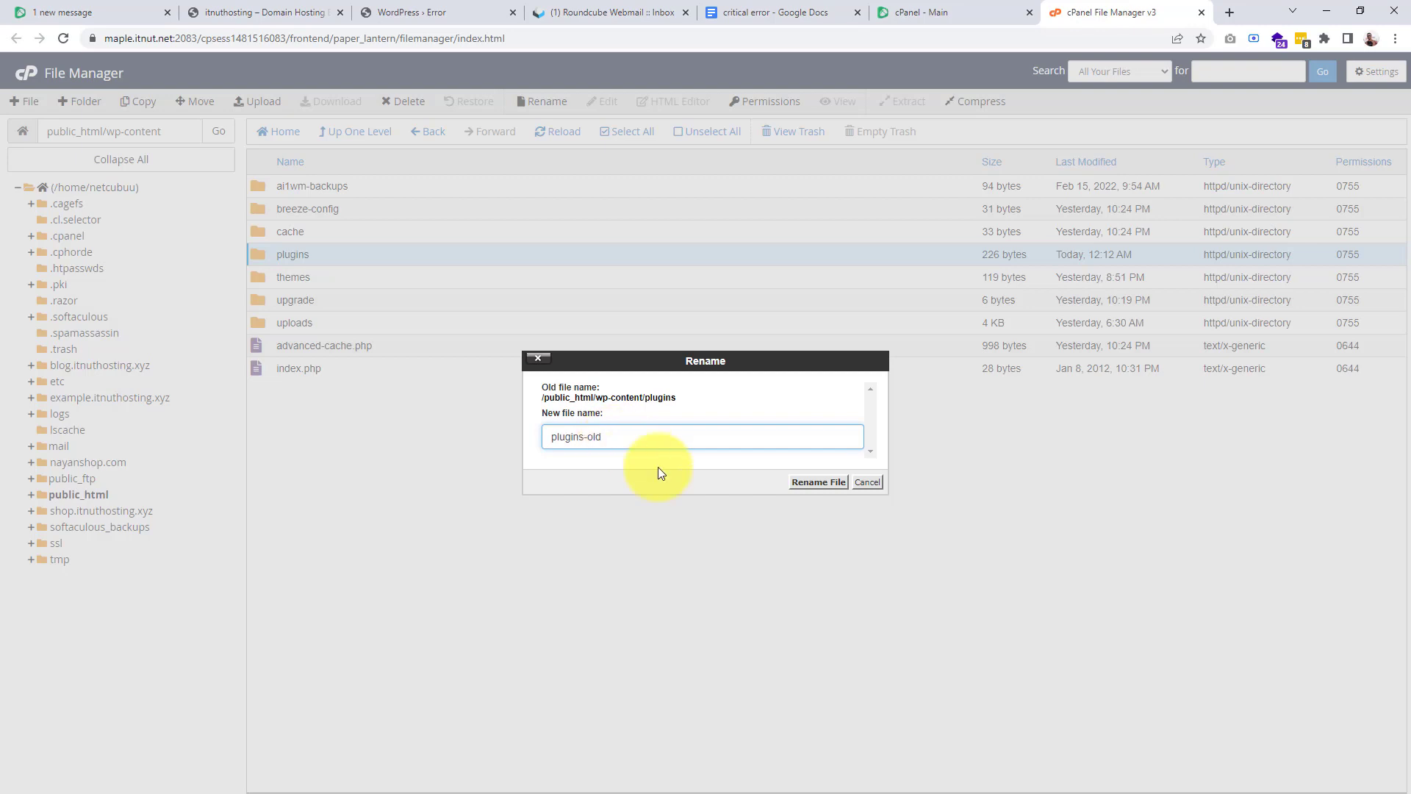
{"action": "left_click", "coordinate": [806, 484]}
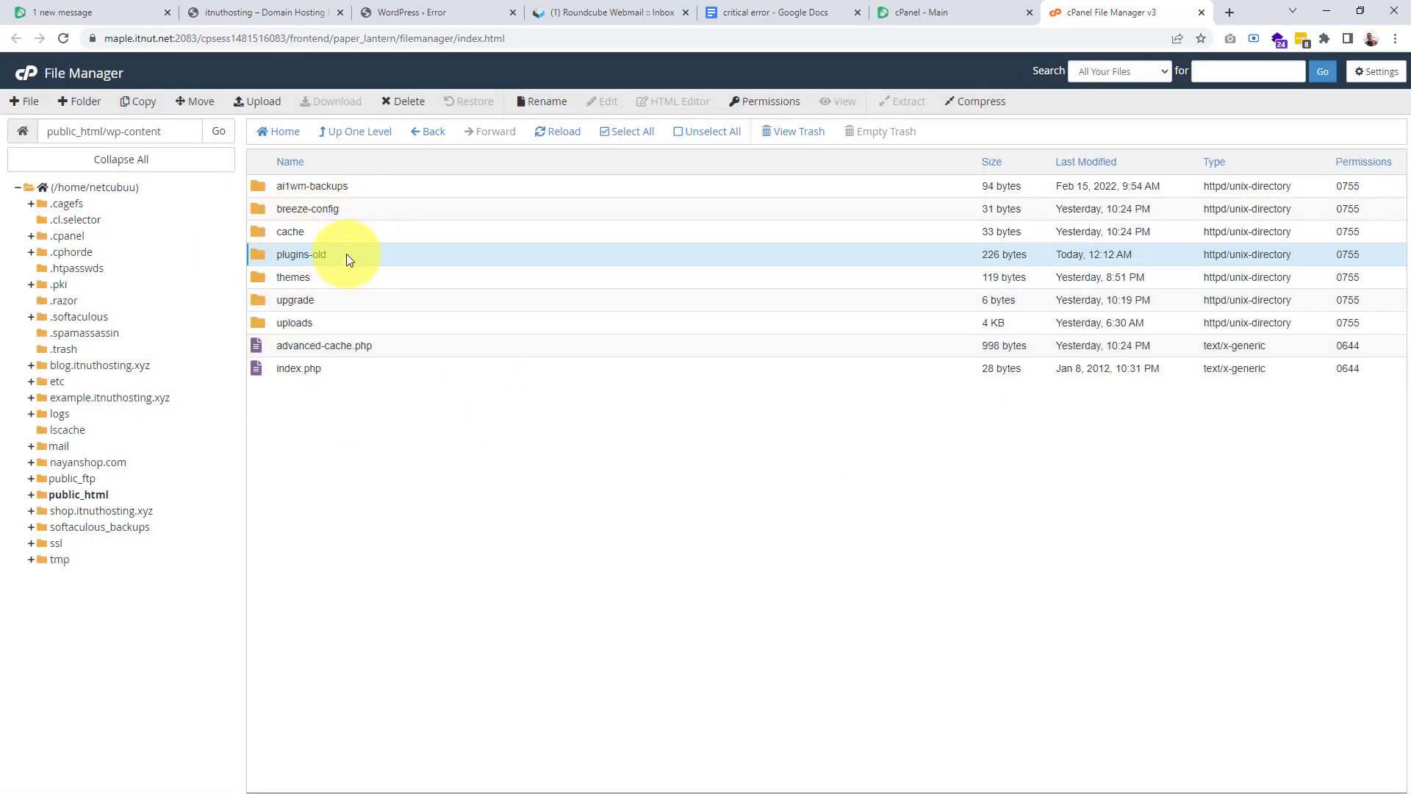
Step: Look at the itnuthosting.xyz homepage, and review the plugin folders inside plugins-old in File Manager
{"action": "left_click", "coordinate": [213, 6]}
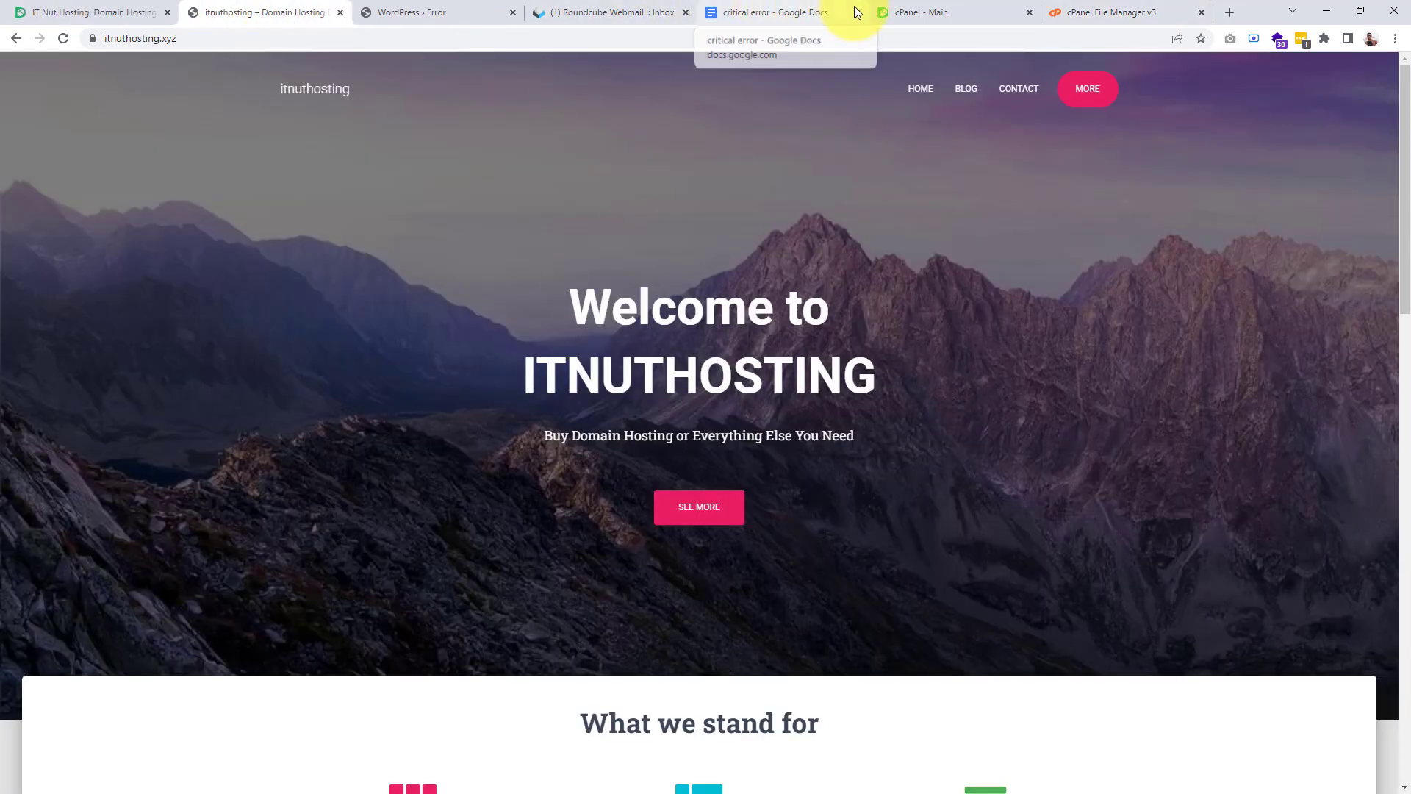
{"action": "left_click", "coordinate": [1107, 14]}
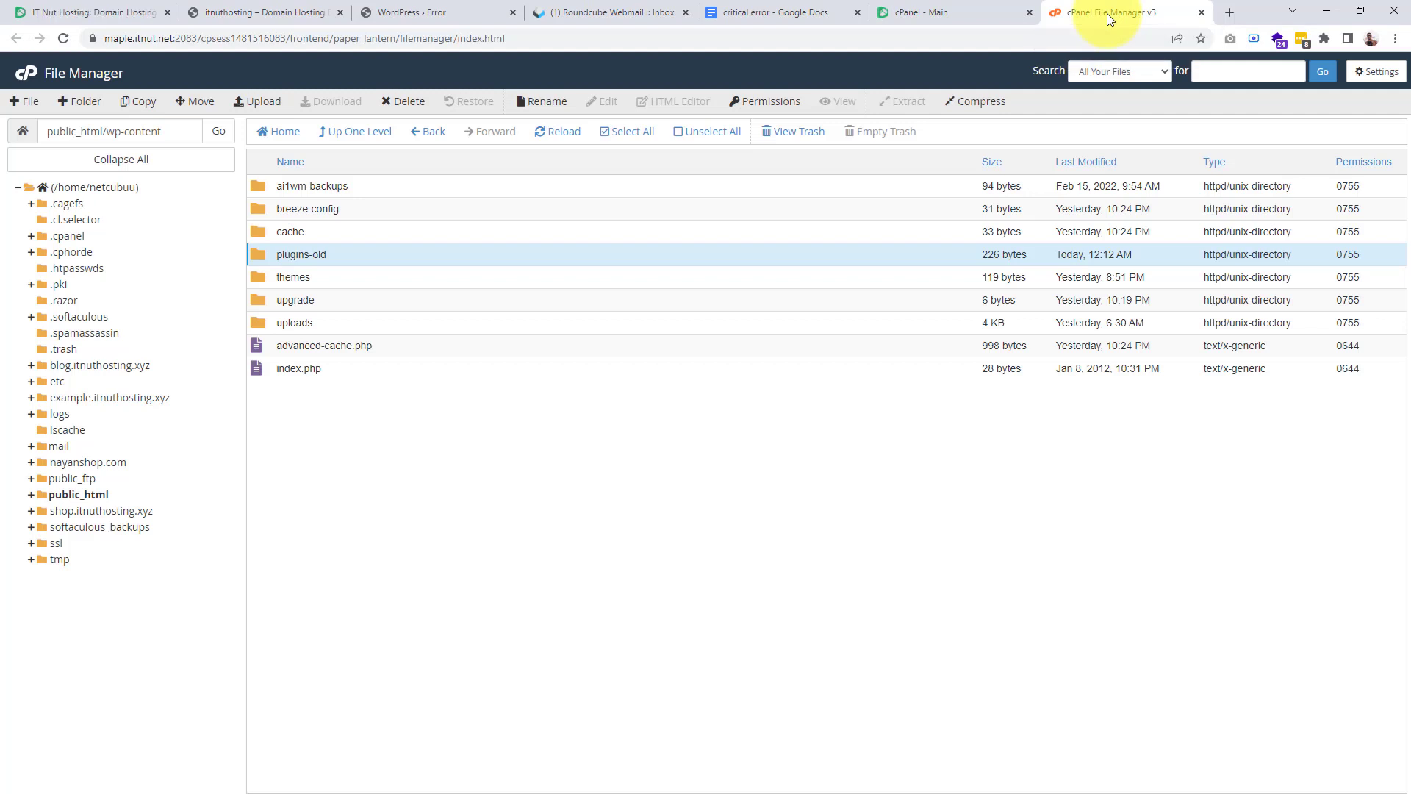
{"action": "double_click", "coordinate": [337, 257]}
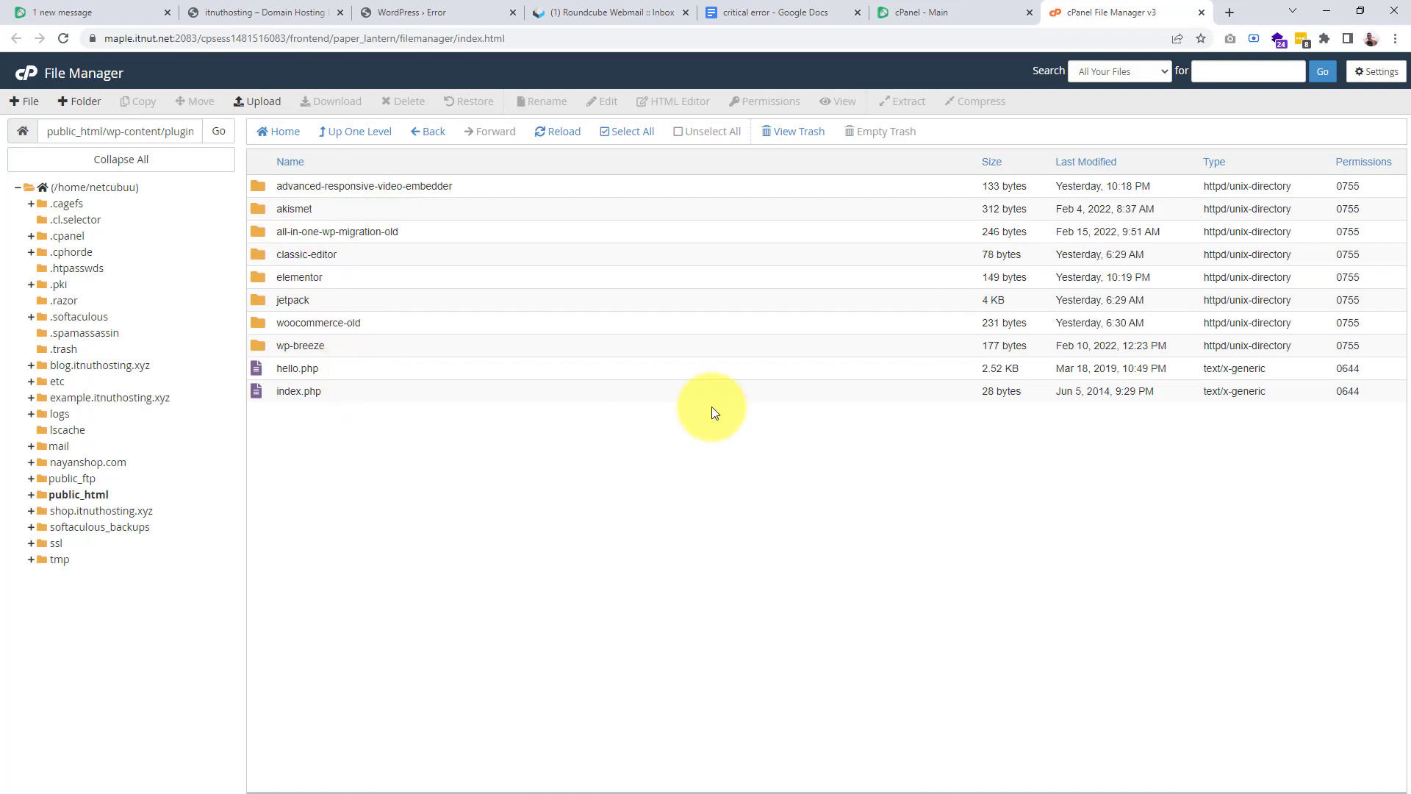
Step: Close the current File Manager and reopen it from the Files section of cPanel
{"action": "left_click", "coordinate": [937, 4]}
{"action": "left_click", "coordinate": [1102, 15]}
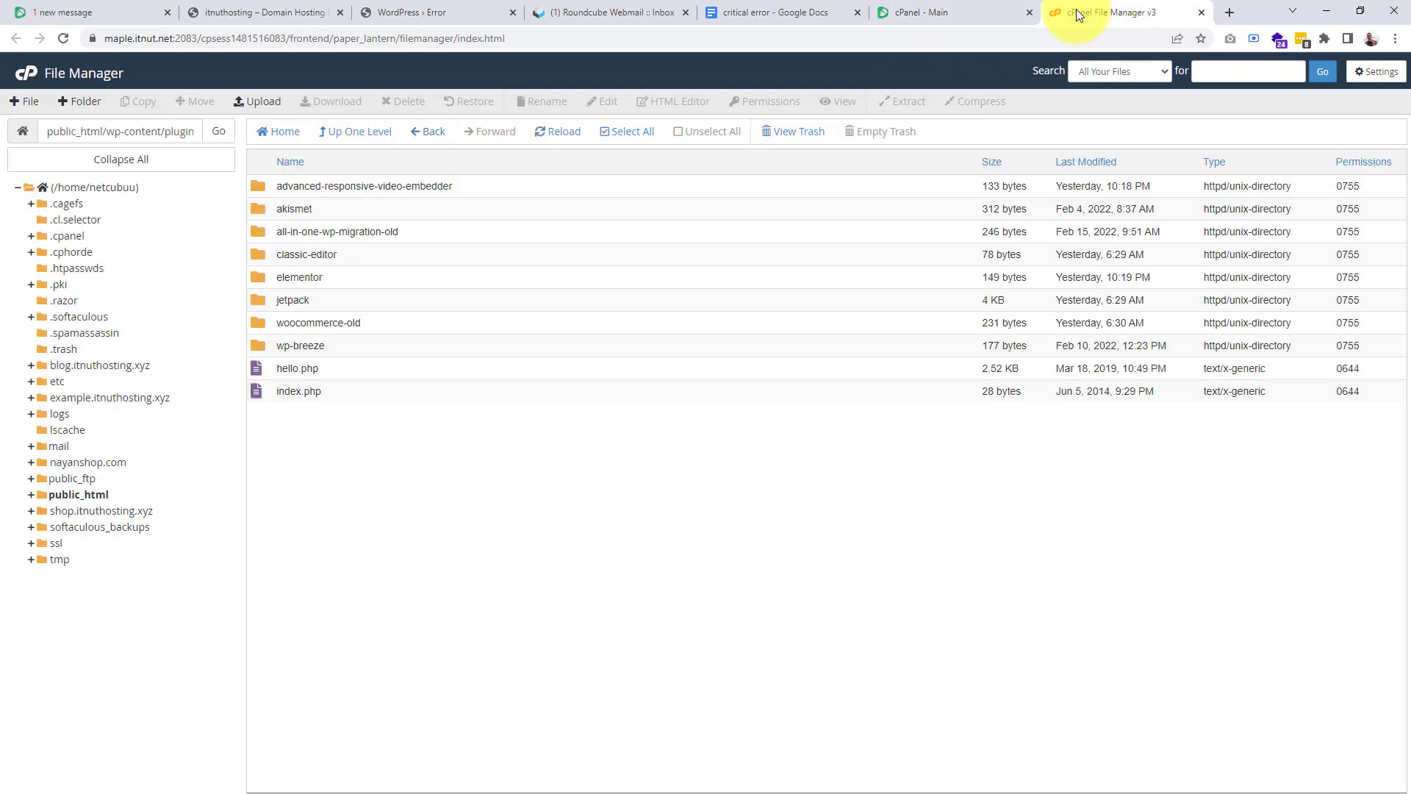
{"action": "left_click", "coordinate": [1201, 13]}
{"action": "scroll", "coordinate": [154, 560], "scroll_direction": "down", "scroll_amount": 5}
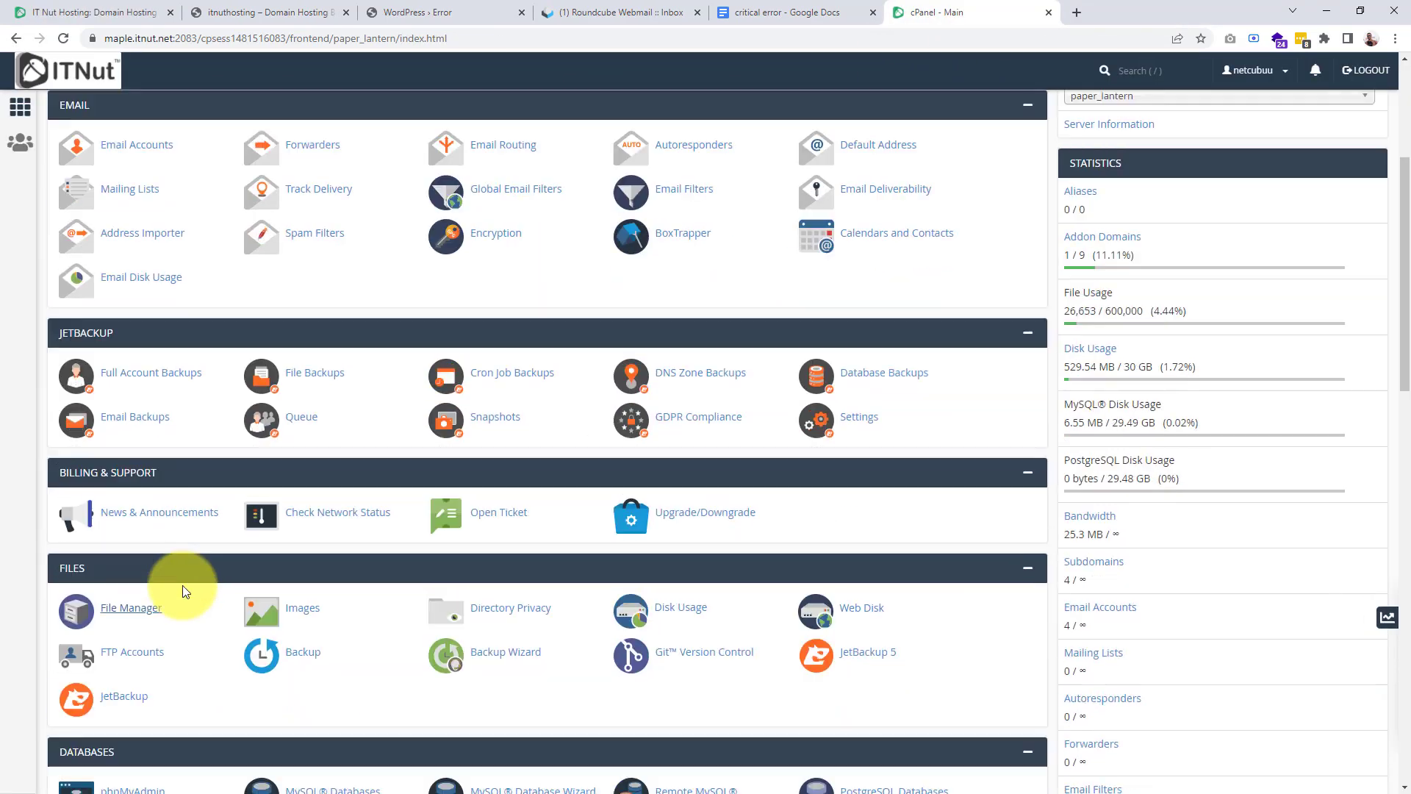
{"action": "left_click", "coordinate": [180, 596]}
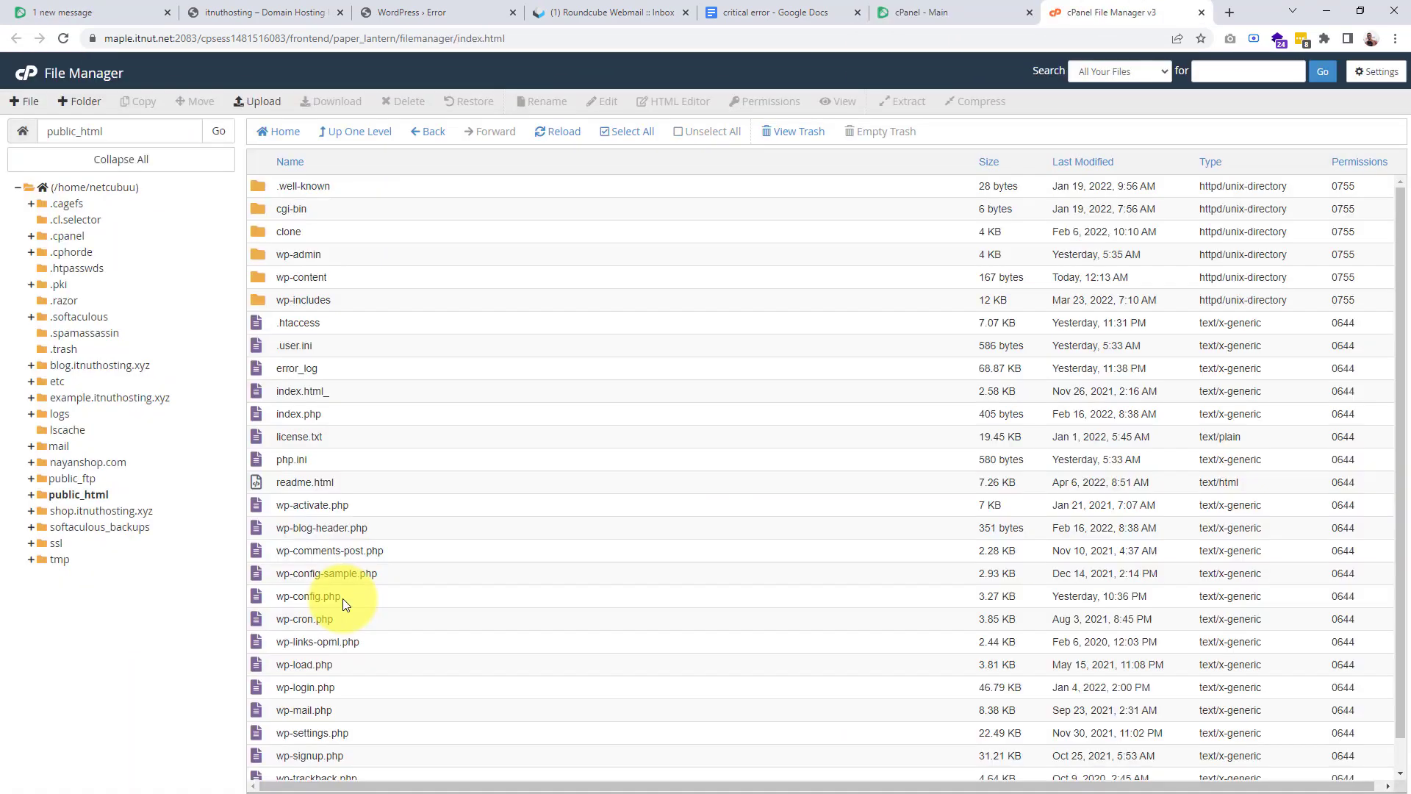
Step: View the error_log file from public_html, and examine the plugin path in its last entry
{"action": "left_click", "coordinate": [319, 369]}
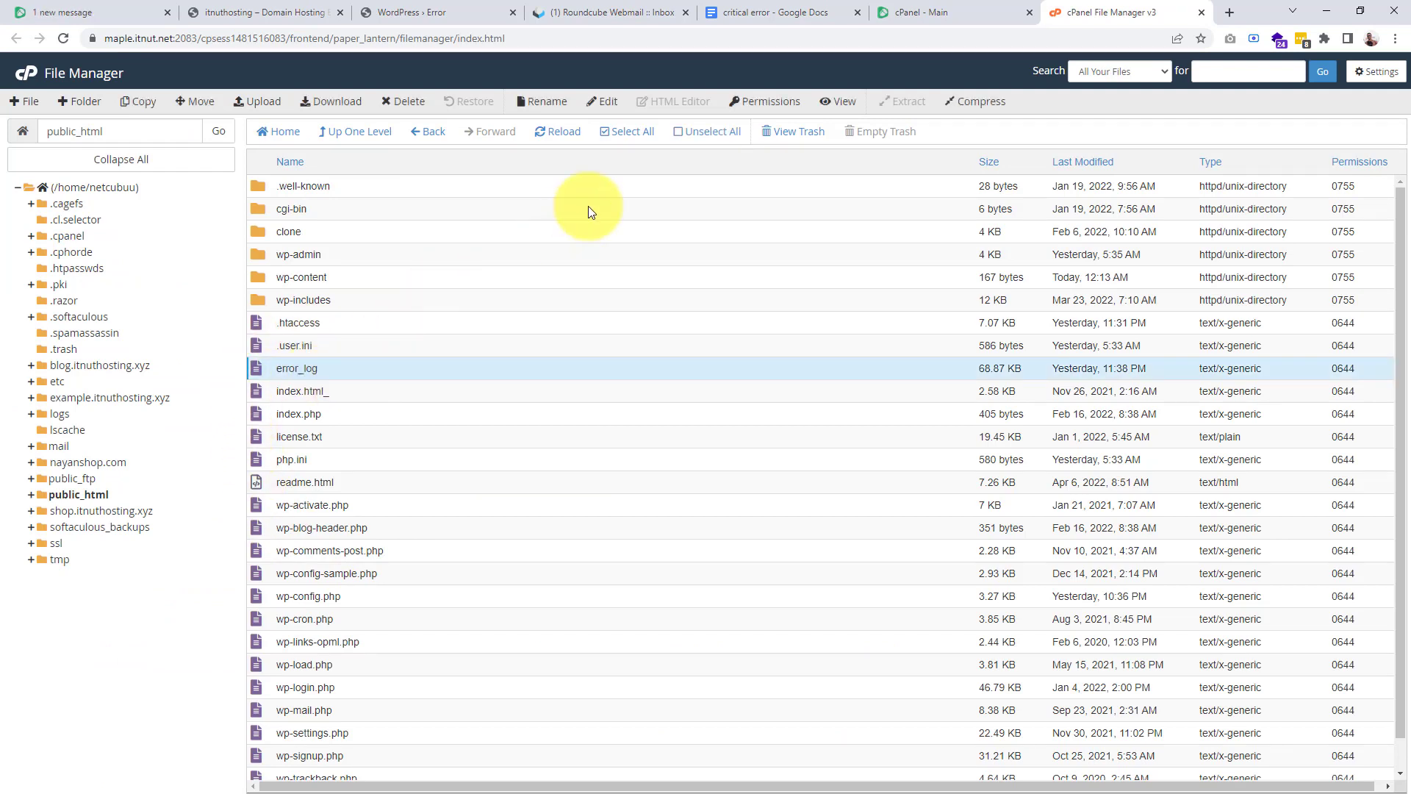
{"action": "left_click", "coordinate": [845, 100]}
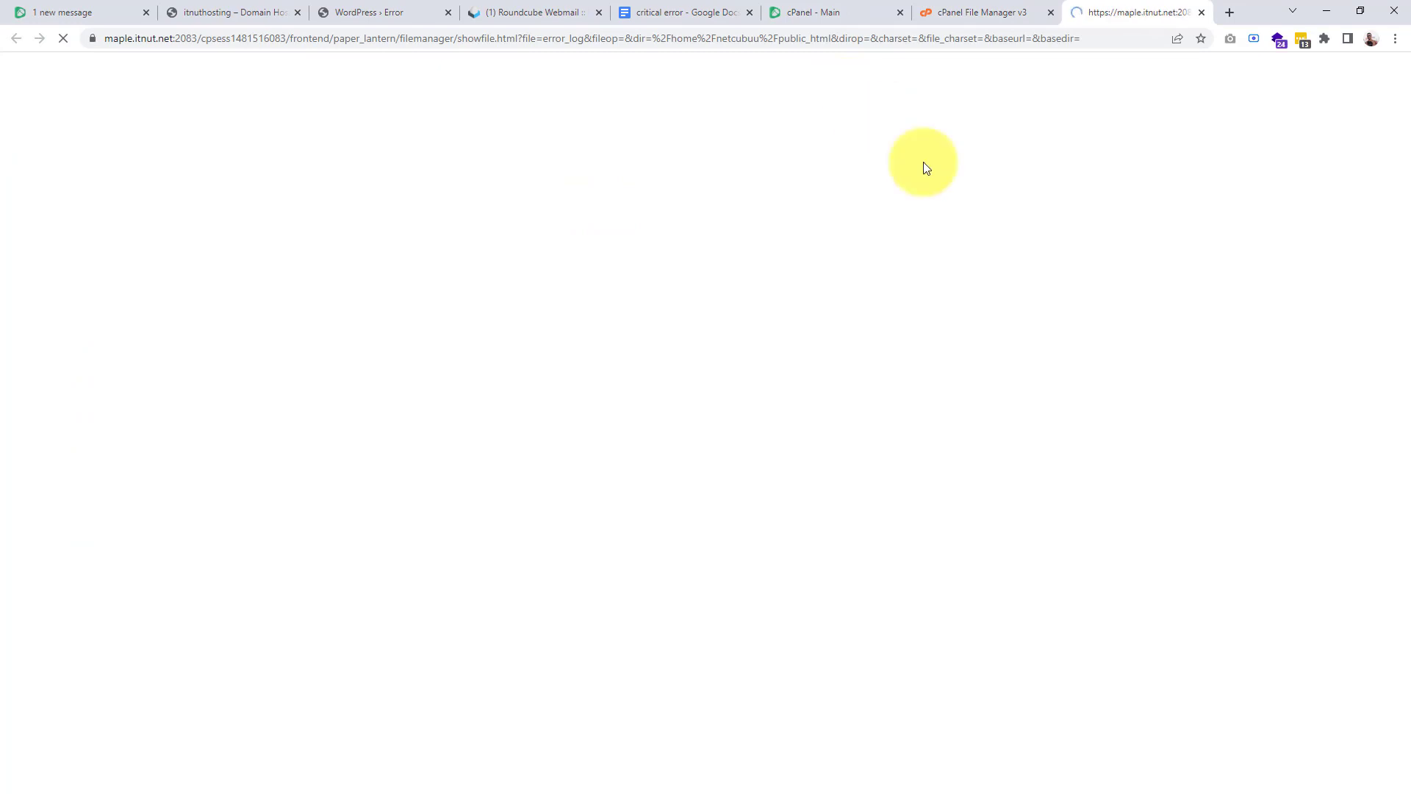
{"action": "scroll", "coordinate": [360, 681], "scroll_direction": "down", "scroll_amount": 20}
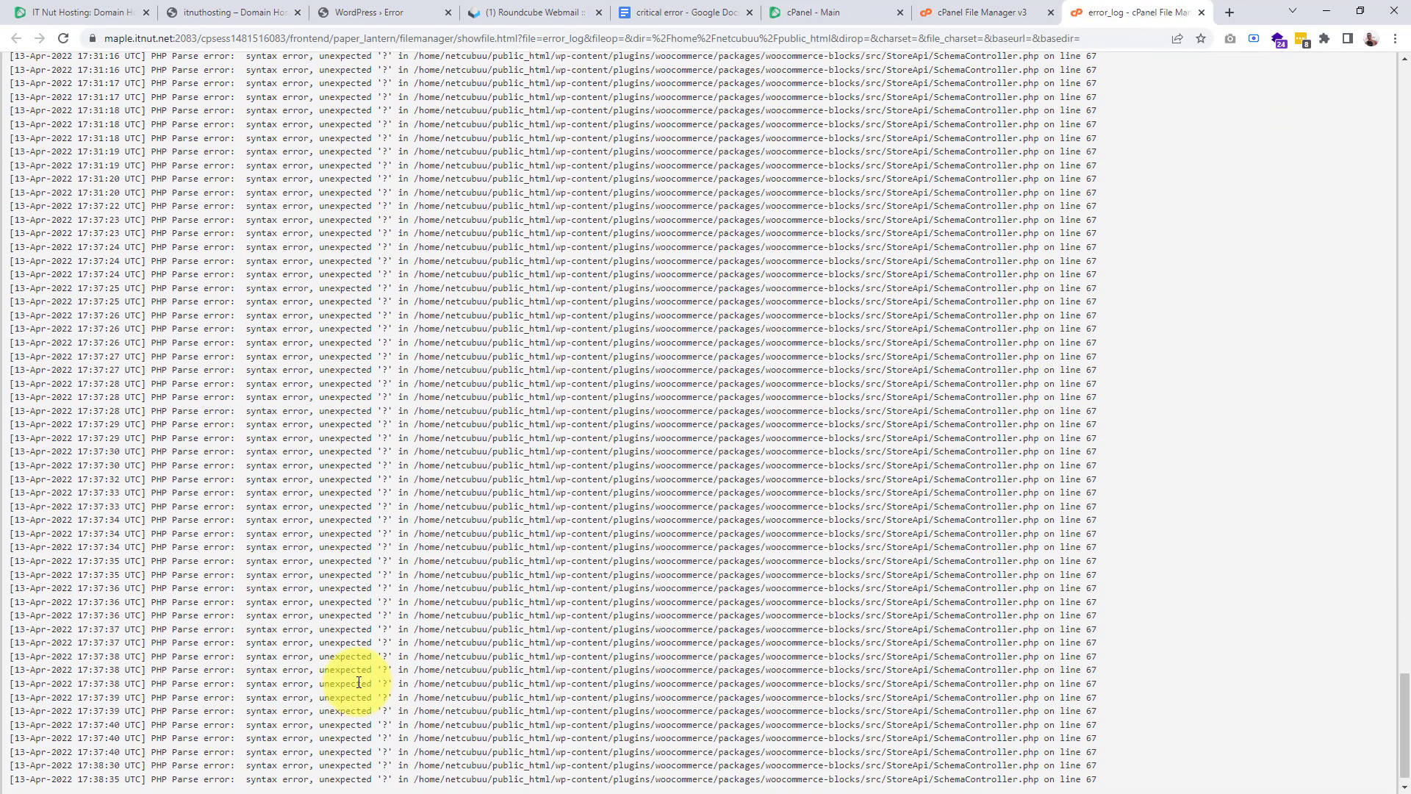
{"action": "scroll", "coordinate": [359, 681], "scroll_direction": "down", "scroll_amount": 1}
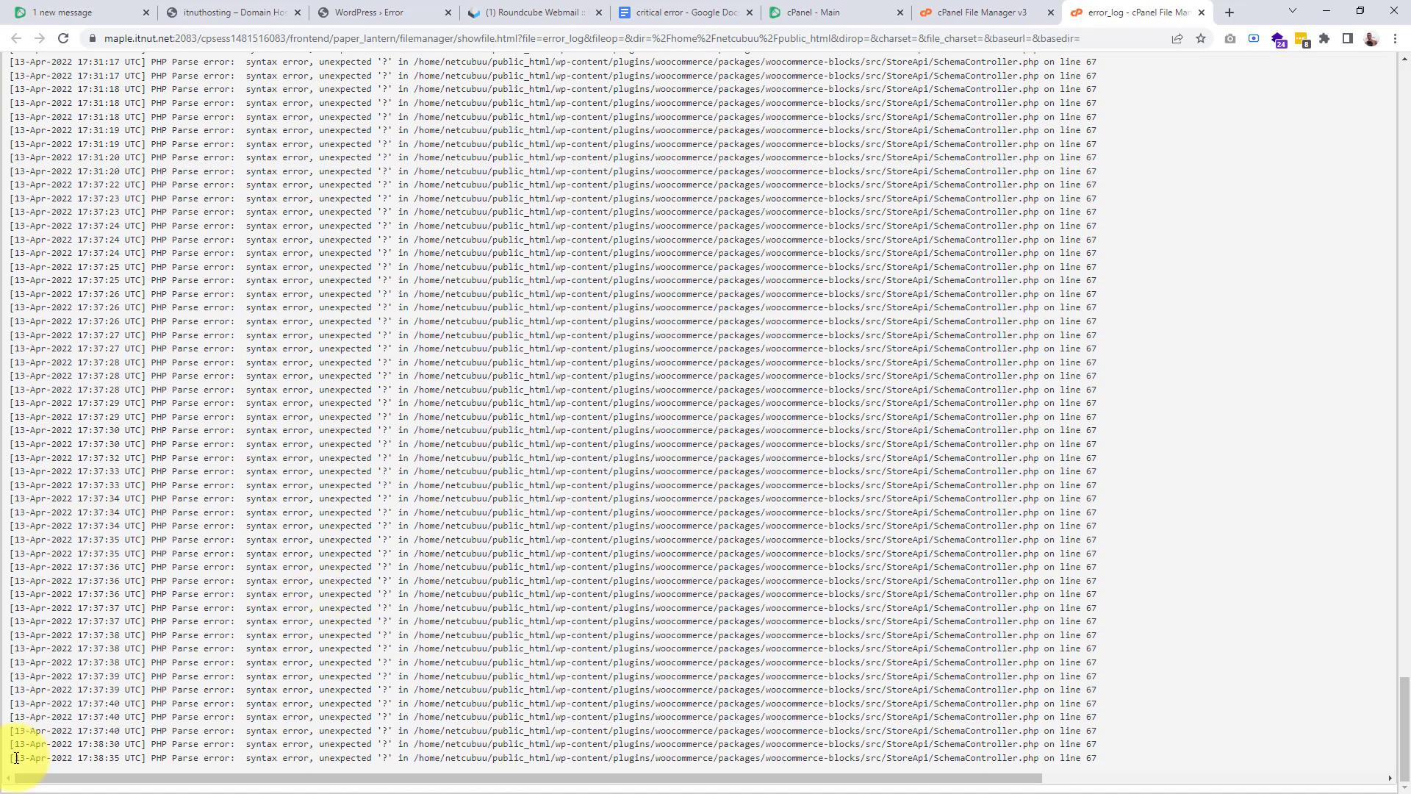
{"action": "left_click_drag", "start_coordinate": [16, 757], "coordinate": [1110, 756]}
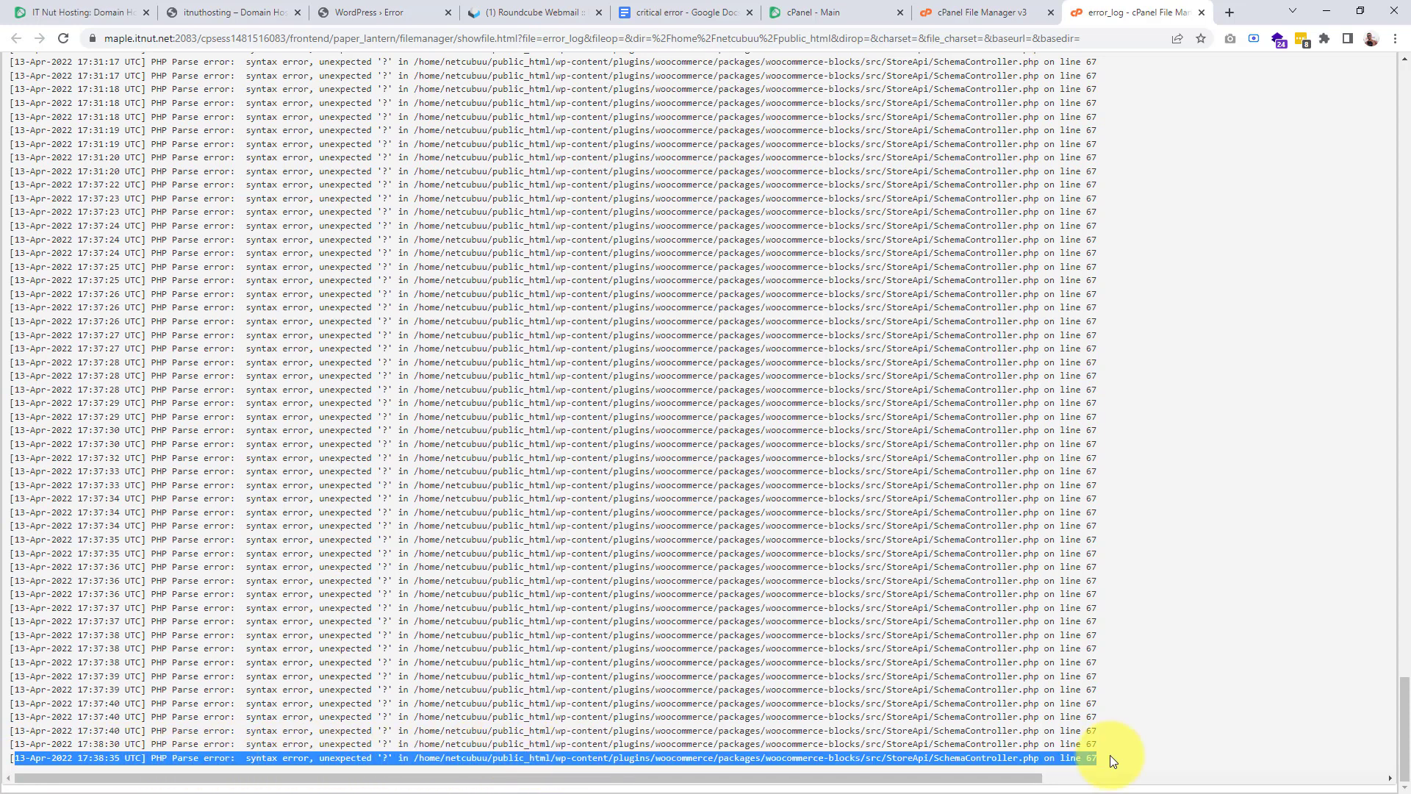
{"action": "left_click", "coordinate": [637, 758]}
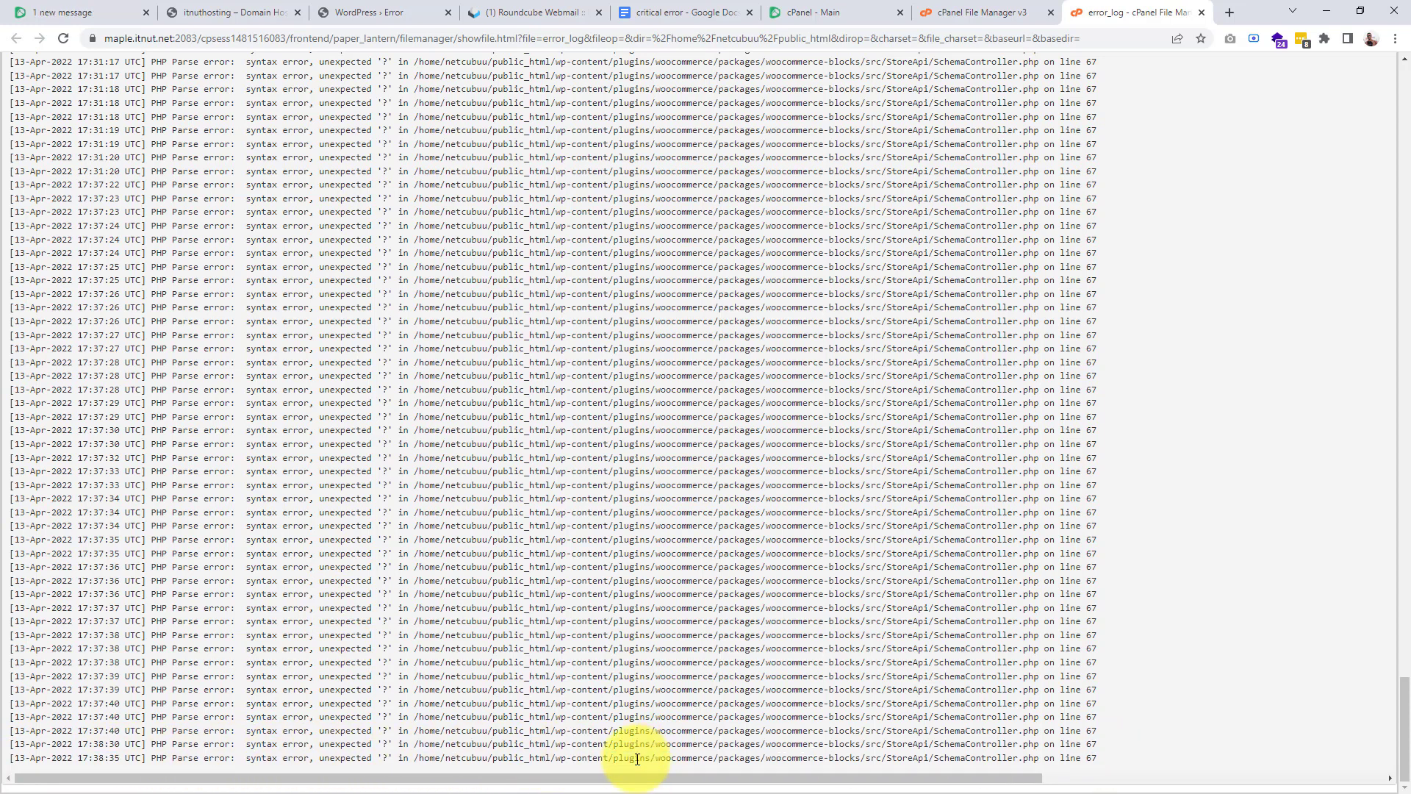
{"action": "double_click", "coordinate": [636, 757]}
{"action": "double_click", "coordinate": [691, 759]}
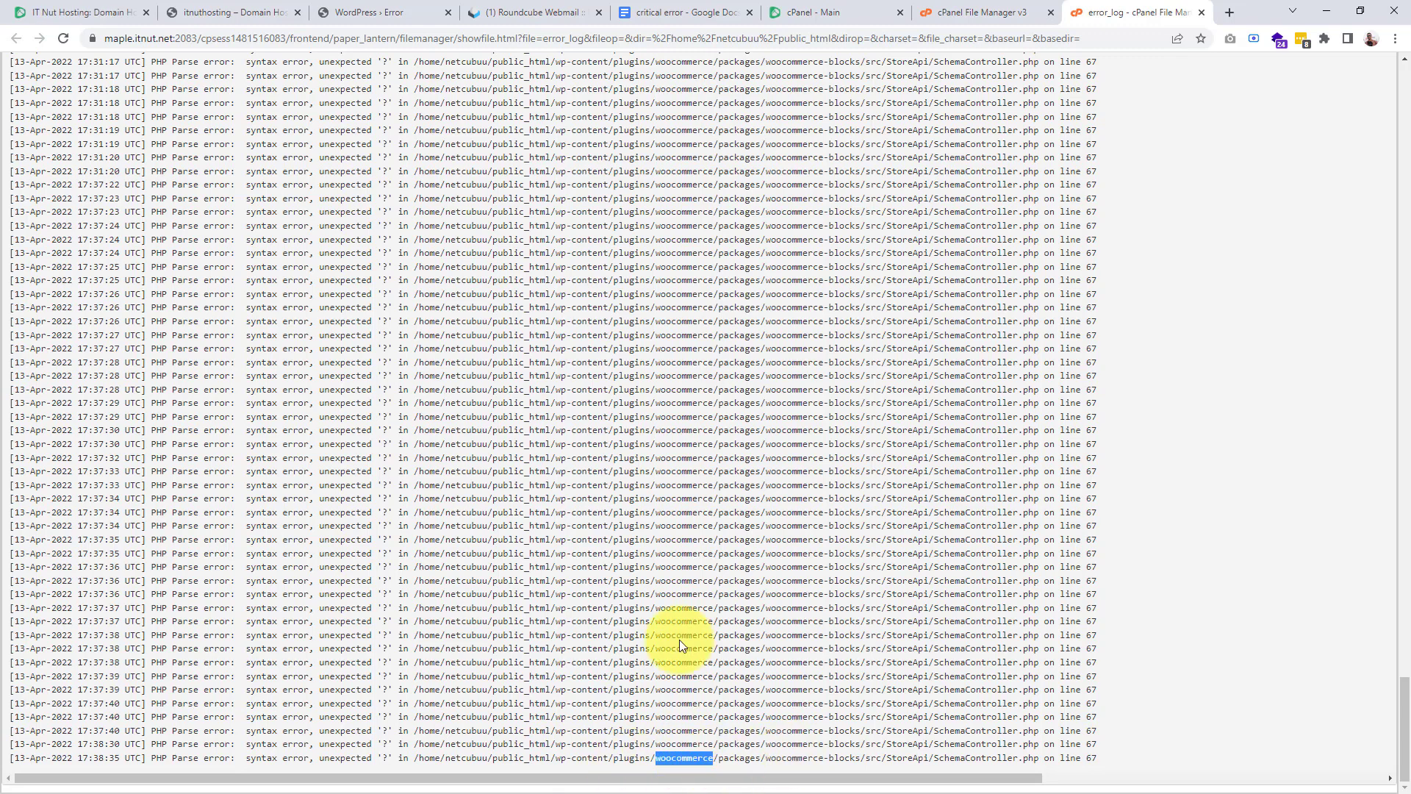
Step: Place the error_log in its own window beside File Manager, with the file paths of its entries in view
{"action": "left_click_drag", "start_coordinate": [1130, 6], "coordinate": [1407, 111]}
{"action": "left_click", "coordinate": [265, 83]}
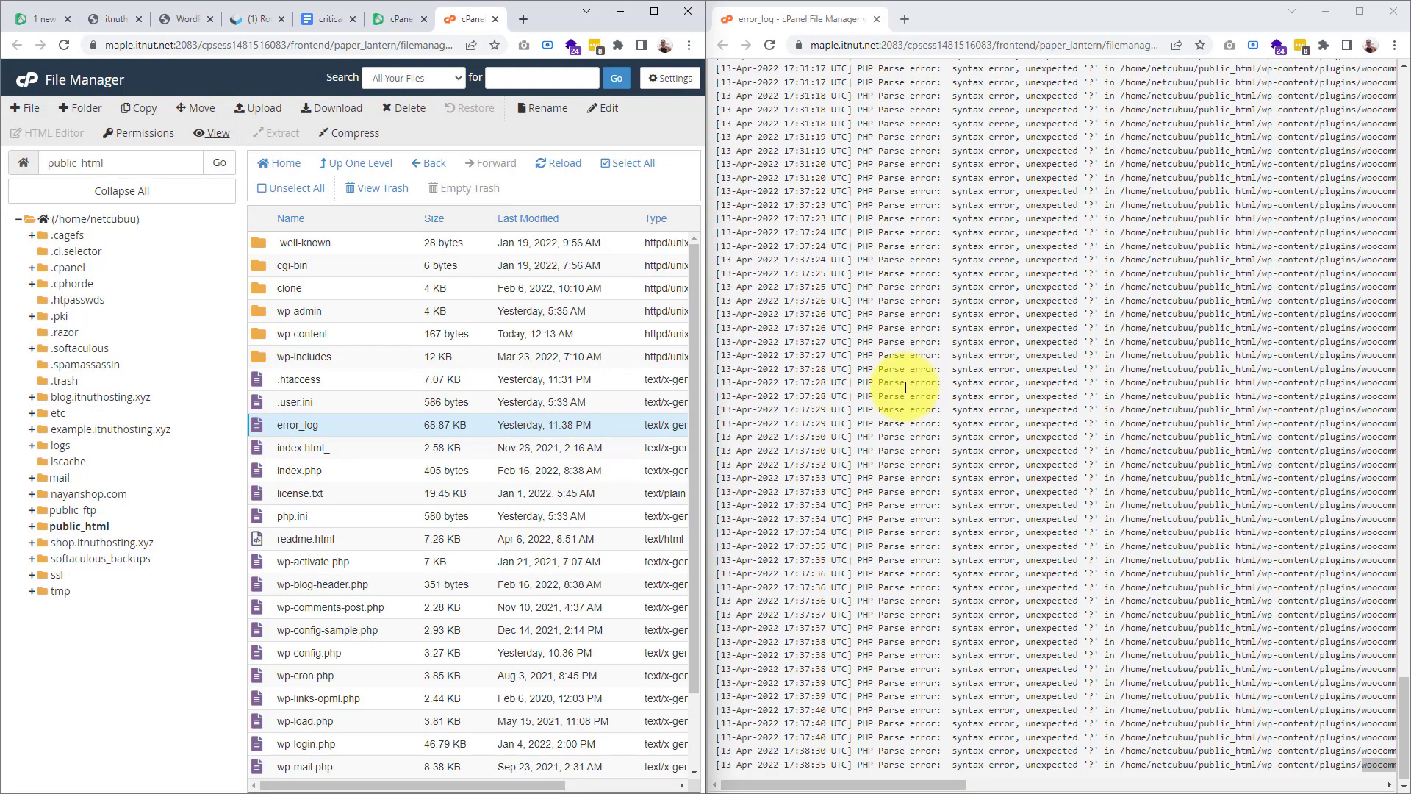
{"action": "scroll", "coordinate": [909, 788], "scroll_direction": "right", "scroll_amount": 5}
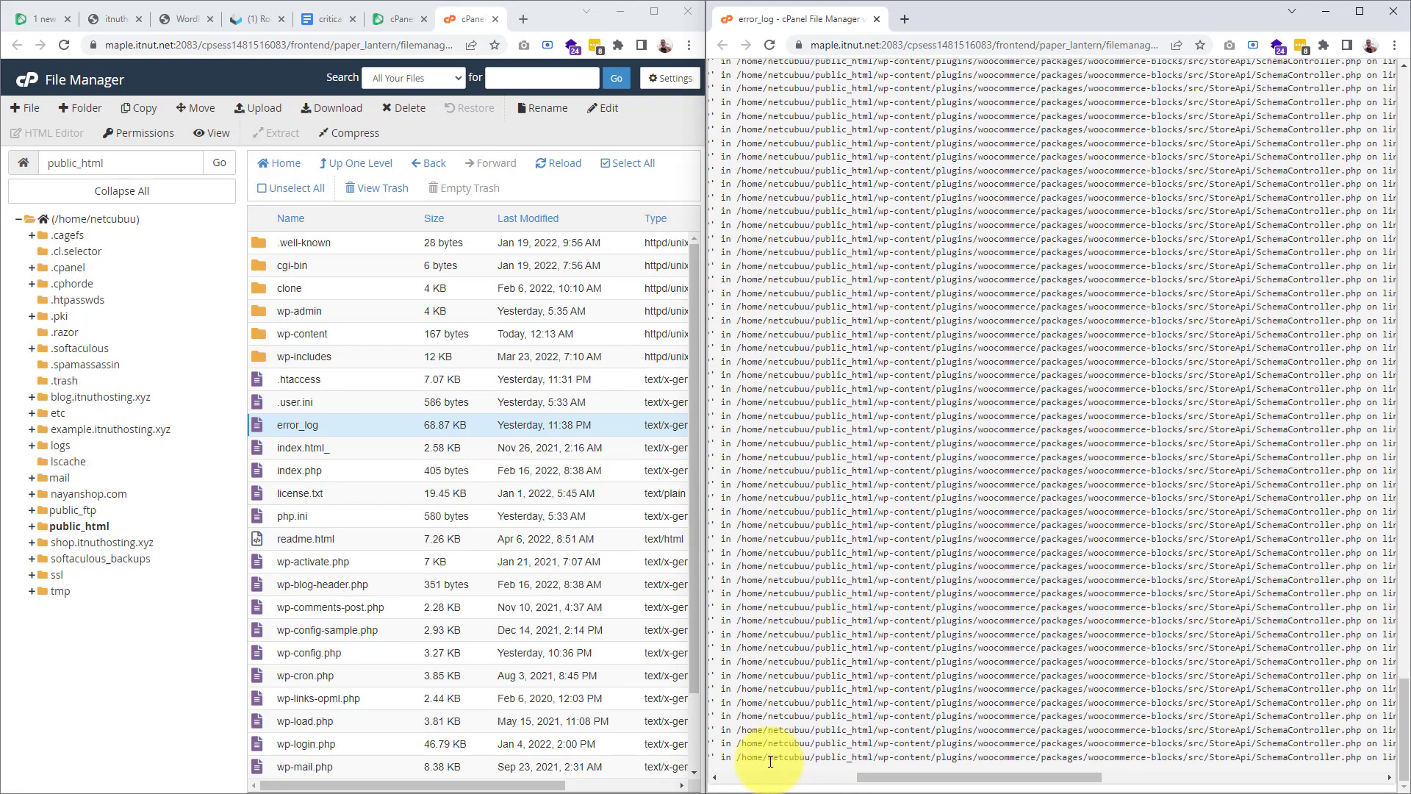
Step: Trace the last error's path from the account's home directory, and open the matching public_html folder in File Manager
{"action": "double_click", "coordinate": [794, 758]}
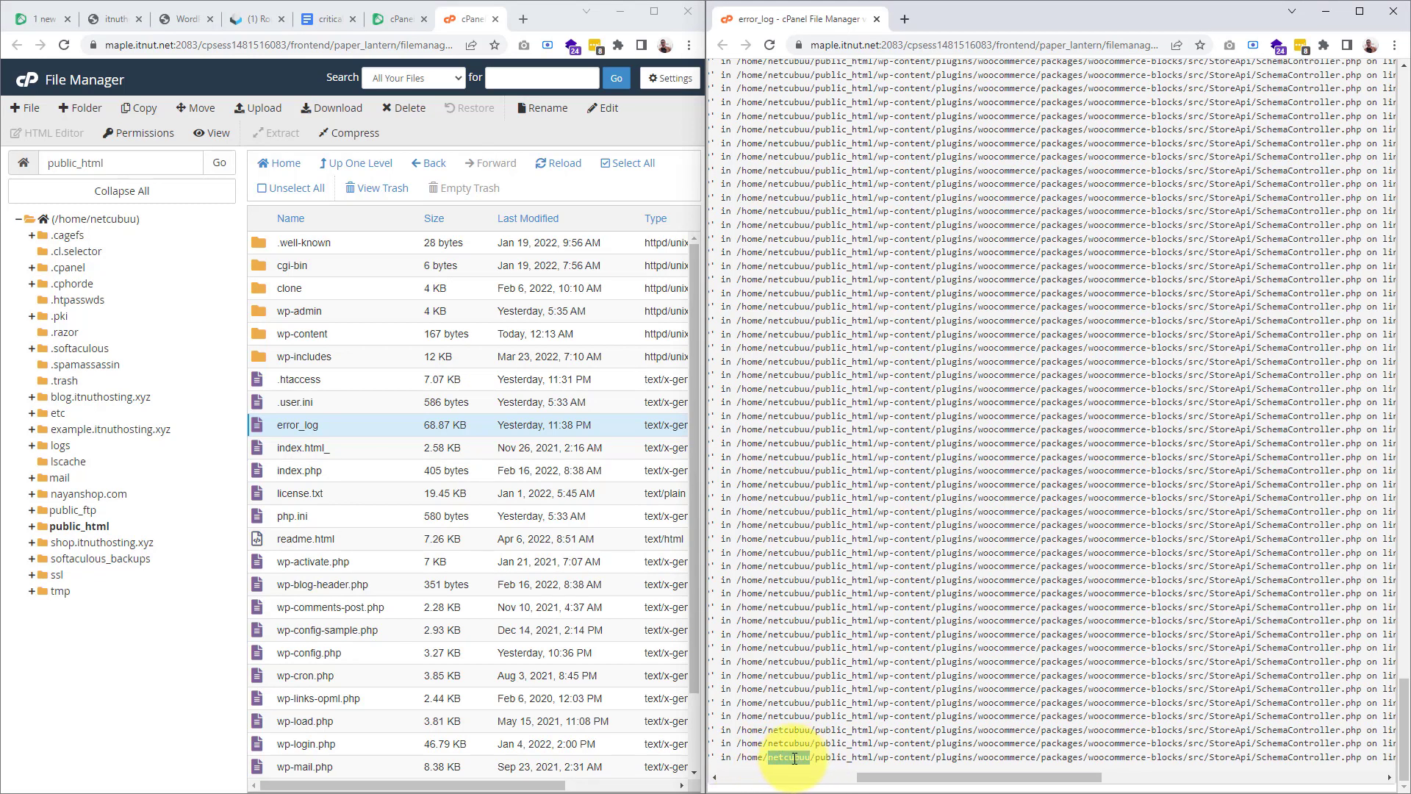
{"action": "left_click", "coordinate": [840, 759]}
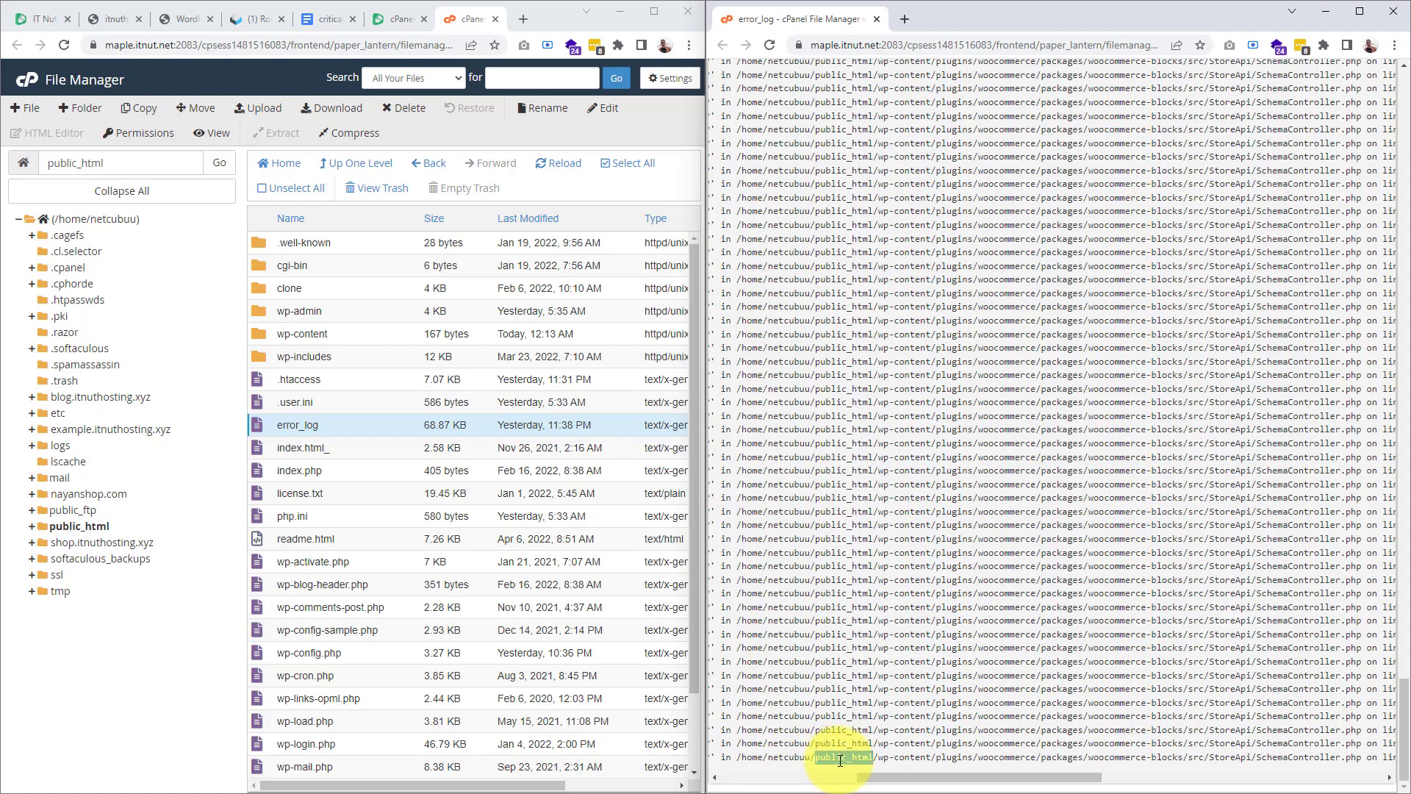
{"action": "left_click", "coordinate": [430, 22]}
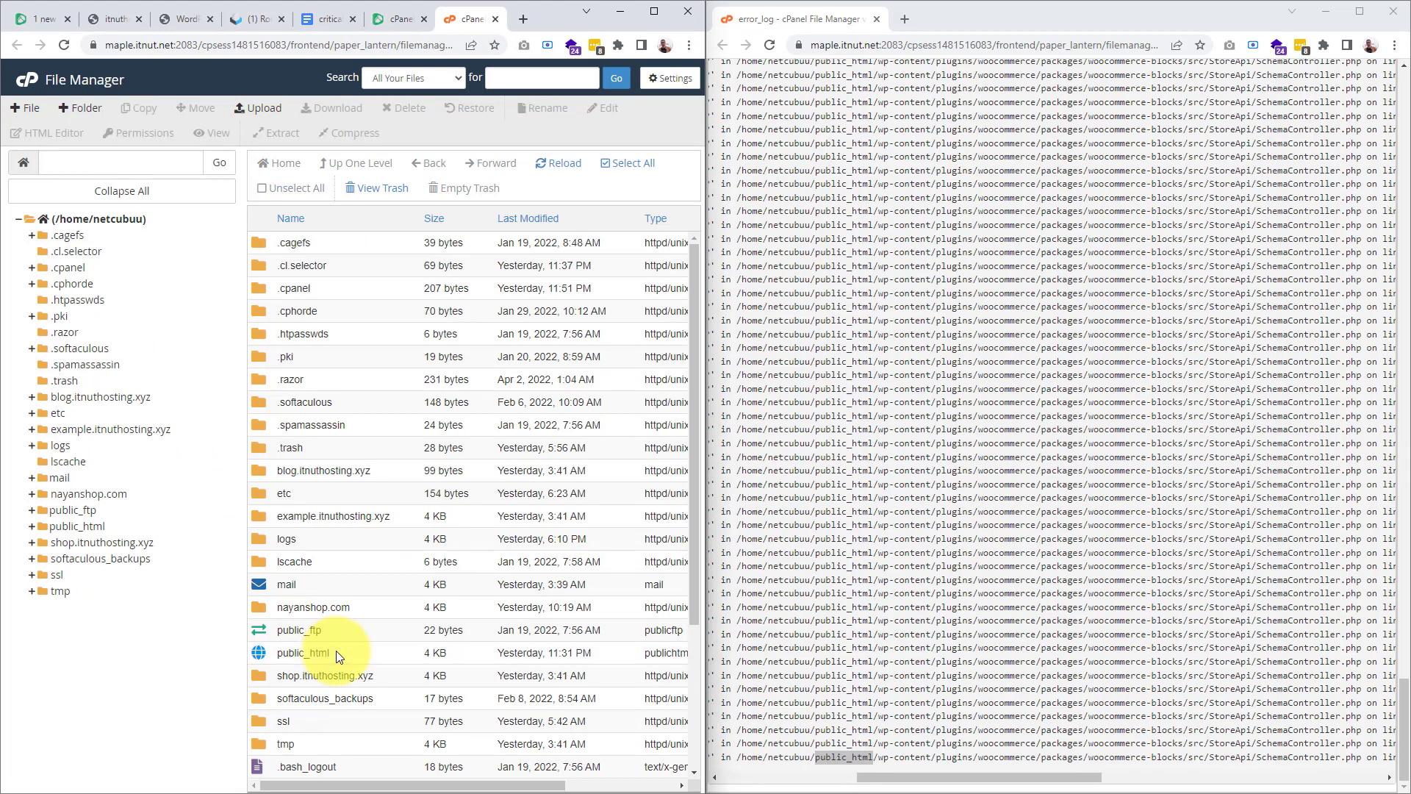
{"action": "double_click", "coordinate": [337, 651]}
Step: Follow the last error's path through wp-content and plugins-old in File Manager, and select the matching woocommerce-old folder
{"action": "double_click", "coordinate": [912, 757]}
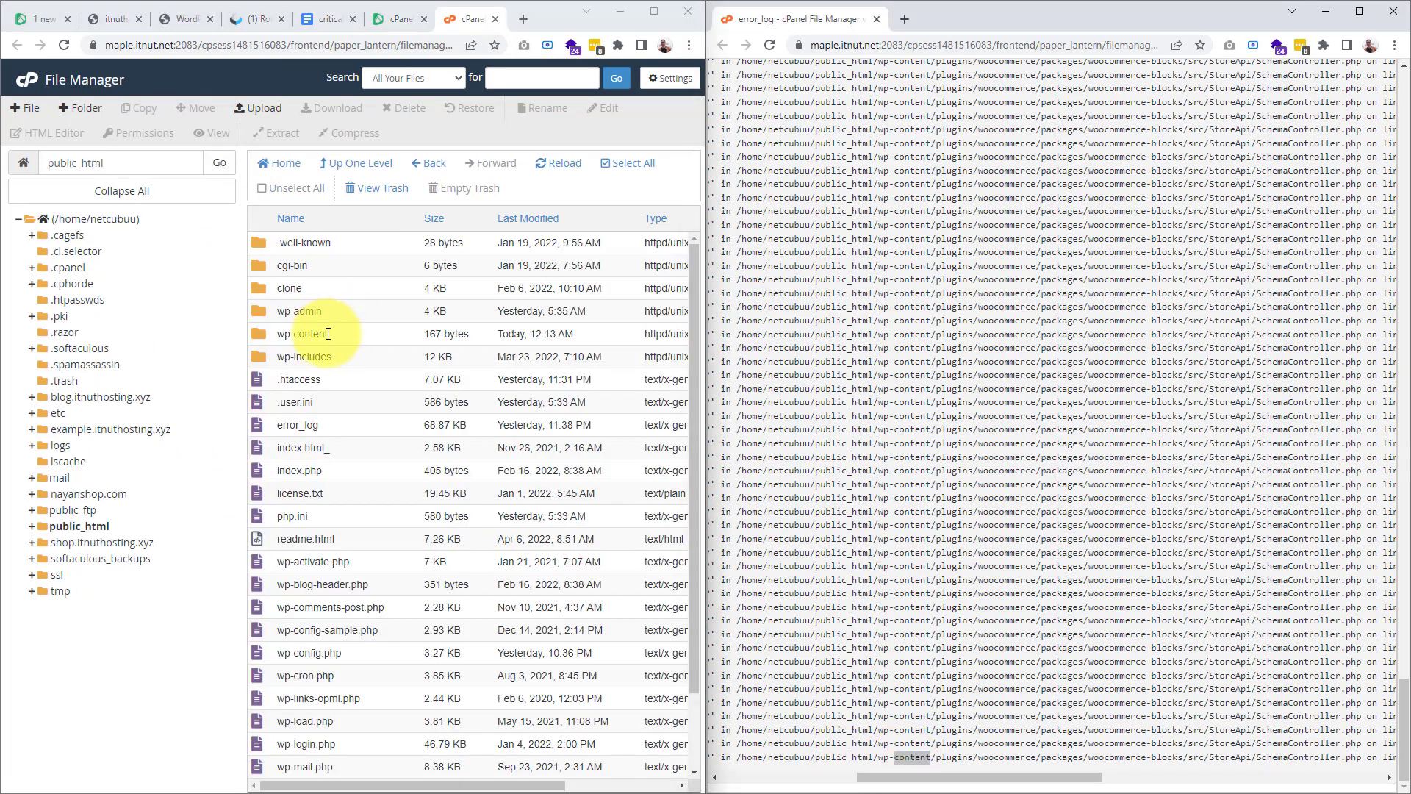
{"action": "left_click", "coordinate": [328, 333]}
{"action": "double_click", "coordinate": [376, 334]}
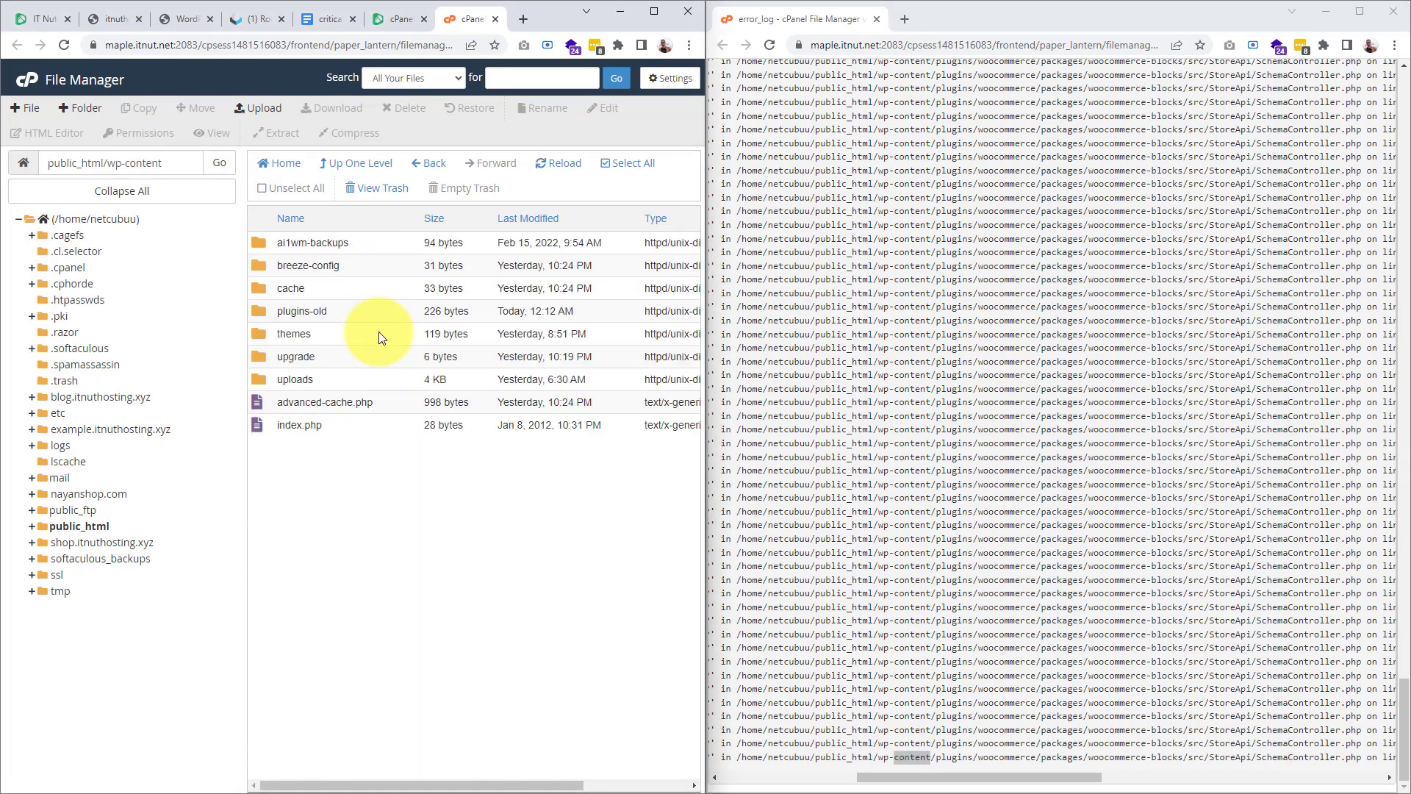
{"action": "double_click", "coordinate": [953, 757]}
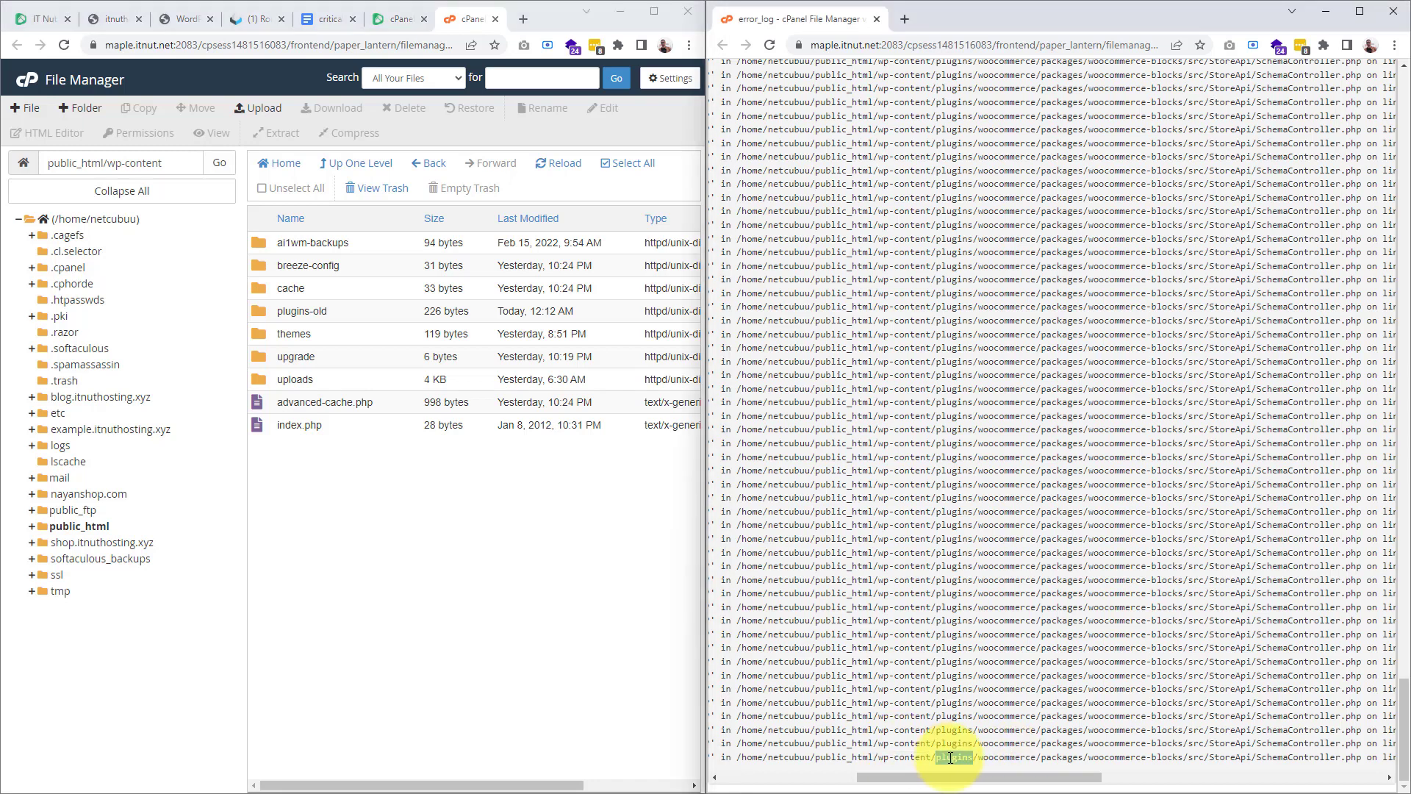
{"action": "double_click", "coordinate": [334, 315]}
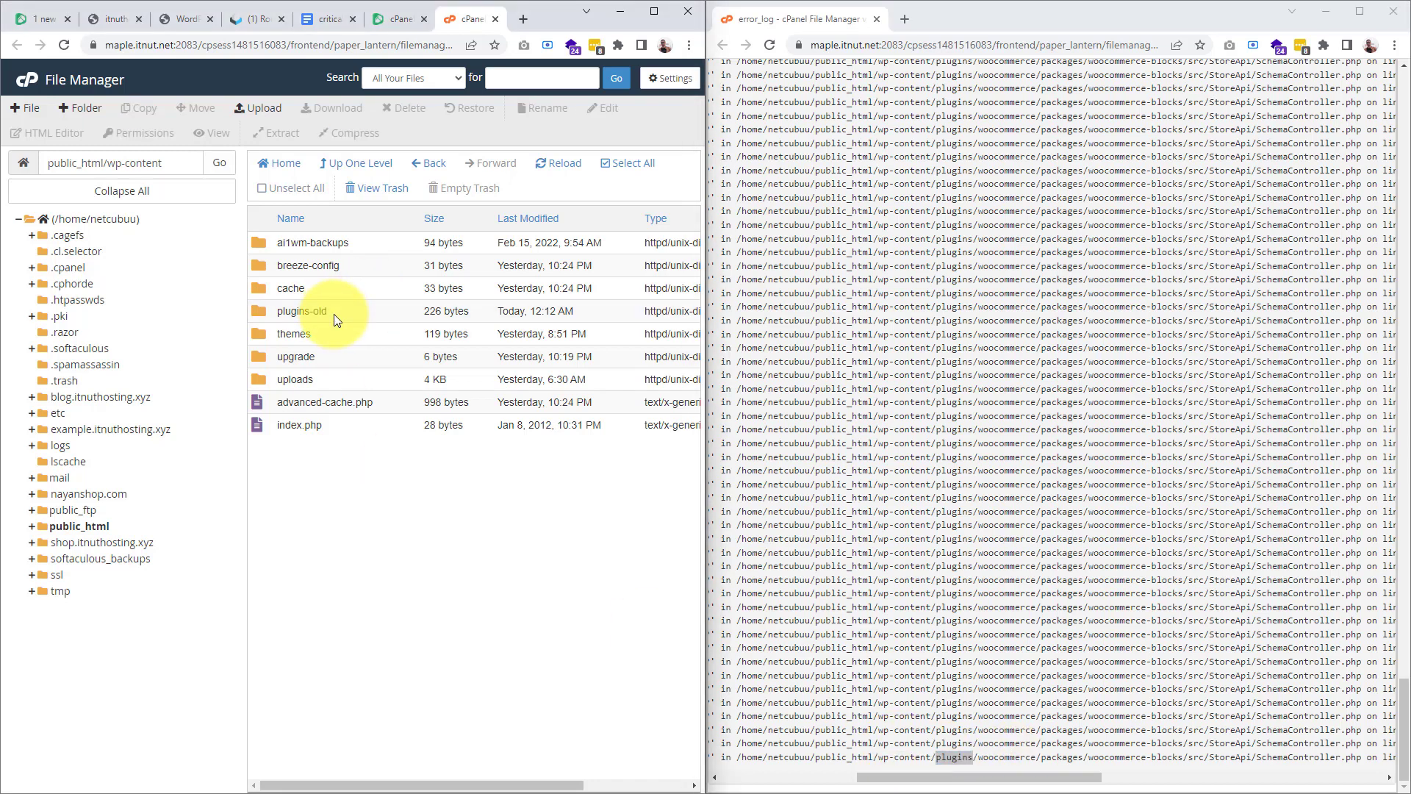
{"action": "double_click", "coordinate": [998, 757]}
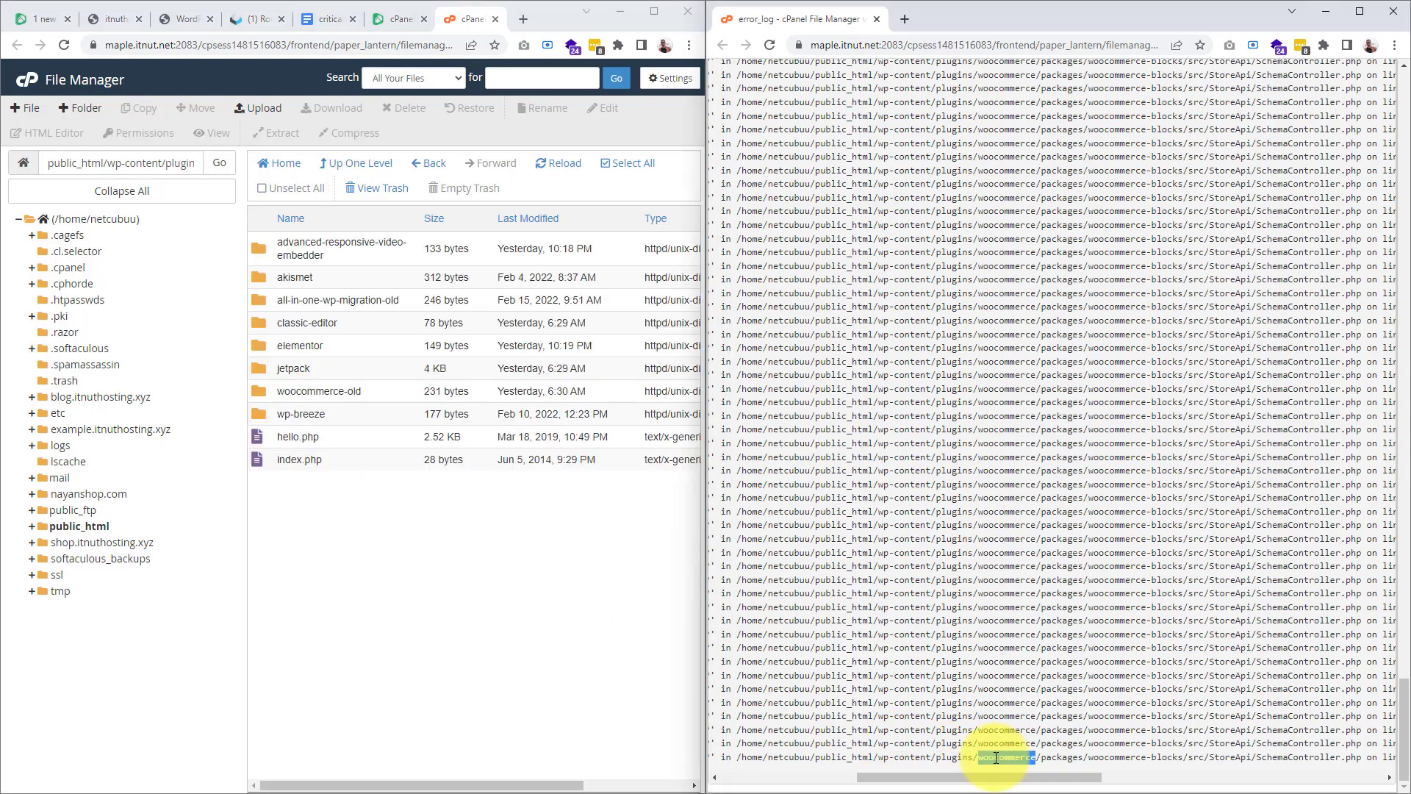
{"action": "left_click", "coordinate": [383, 390]}
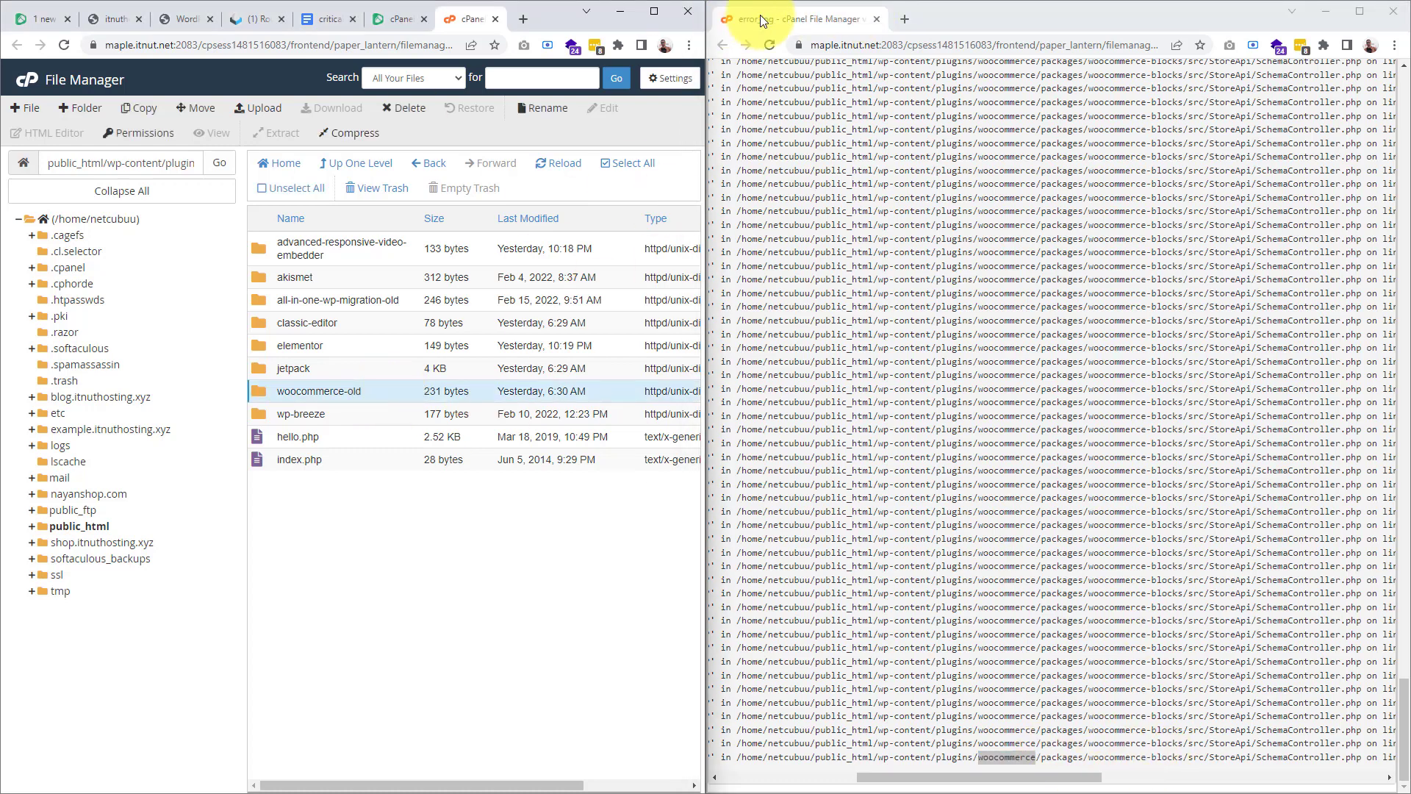
Step: Merge the error_log back into the main browser window, maximize it, and look through its earlier entries
{"action": "left_click_drag", "start_coordinate": [744, 14], "coordinate": [535, 28]}
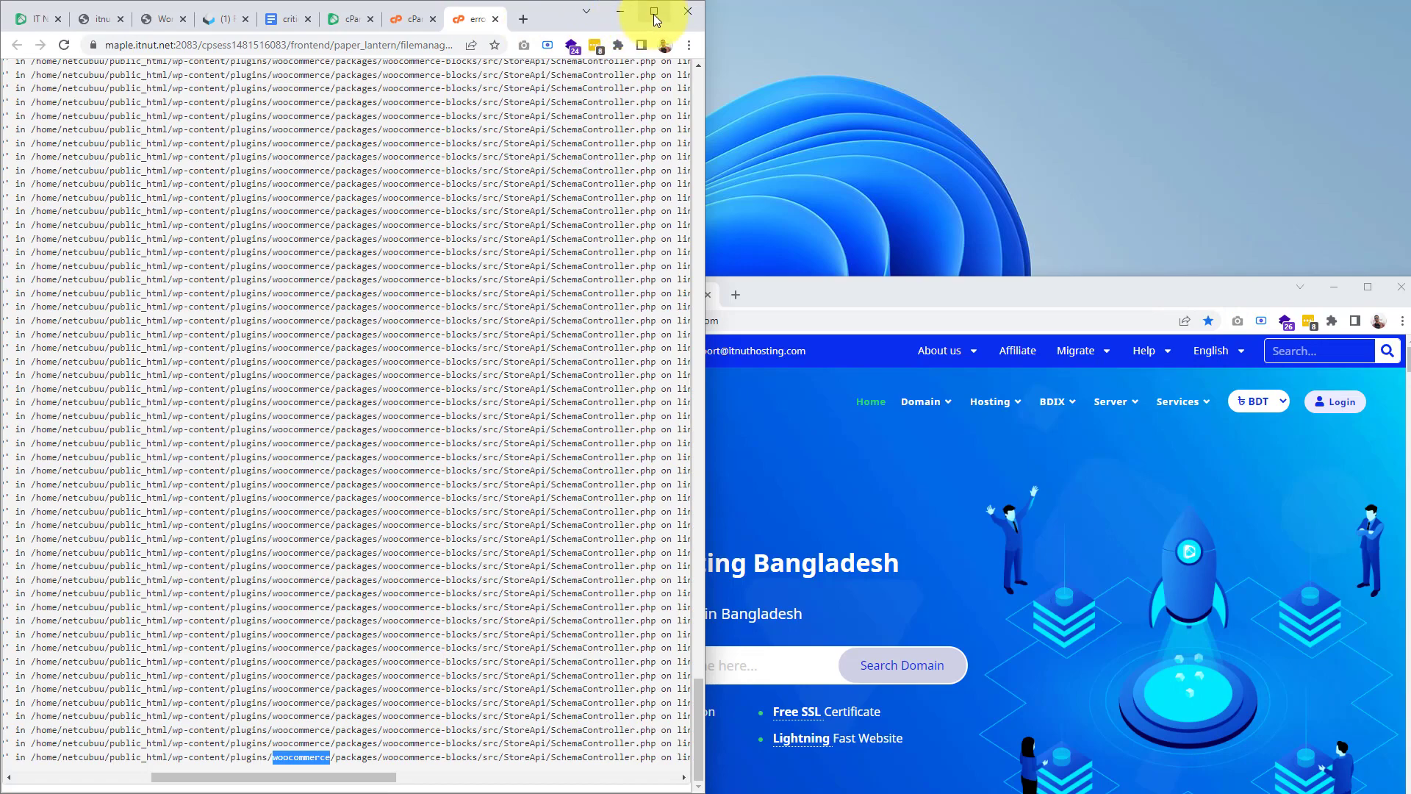
{"action": "left_click", "coordinate": [655, 13]}
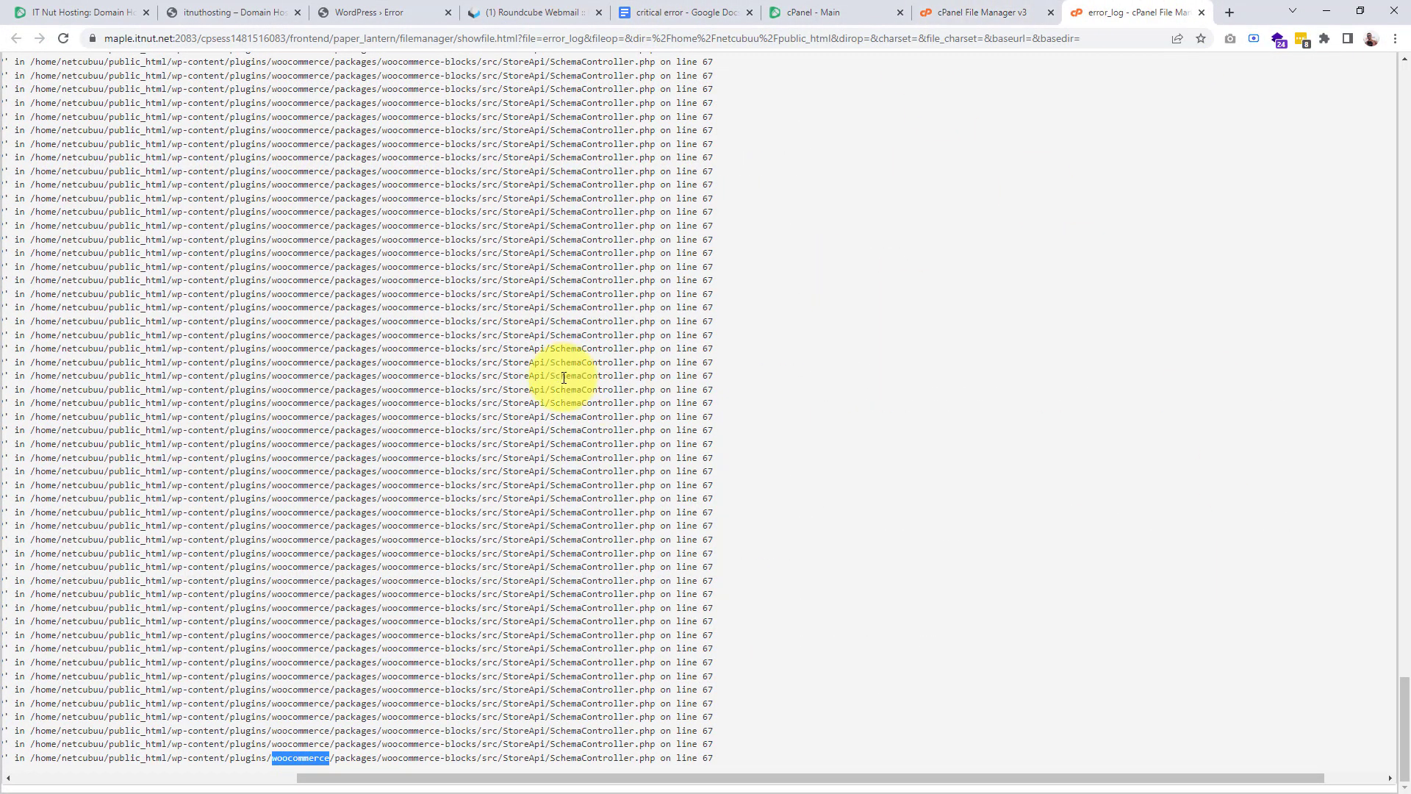
{"action": "scroll", "coordinate": [564, 378], "scroll_direction": "up", "scroll_amount": 20}
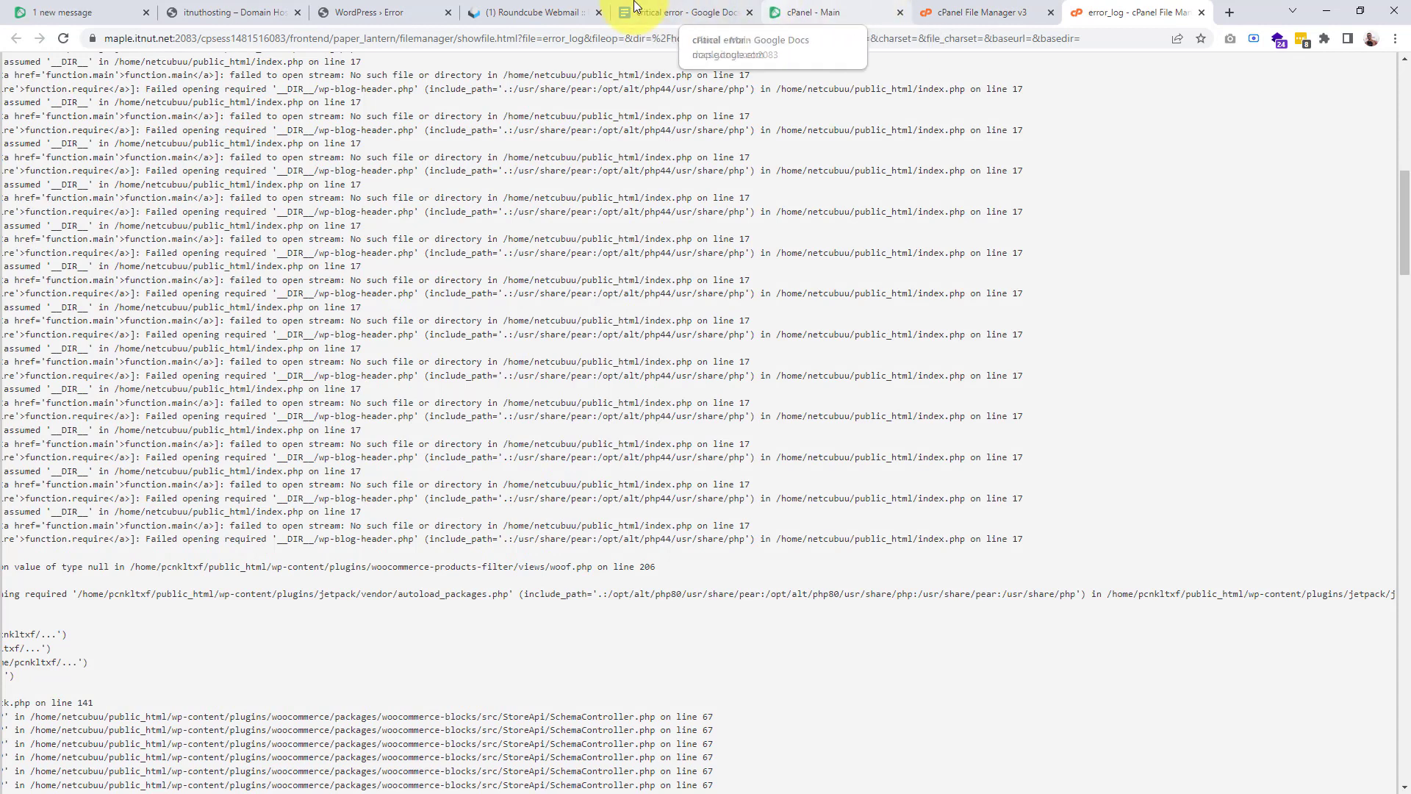
Step: Check the itnuthosting.xyz home page, and go to the Raise the PHP Memory Limit item in the critical error document
{"action": "left_click", "coordinate": [352, 12]}
{"action": "left_click", "coordinate": [262, 13]}
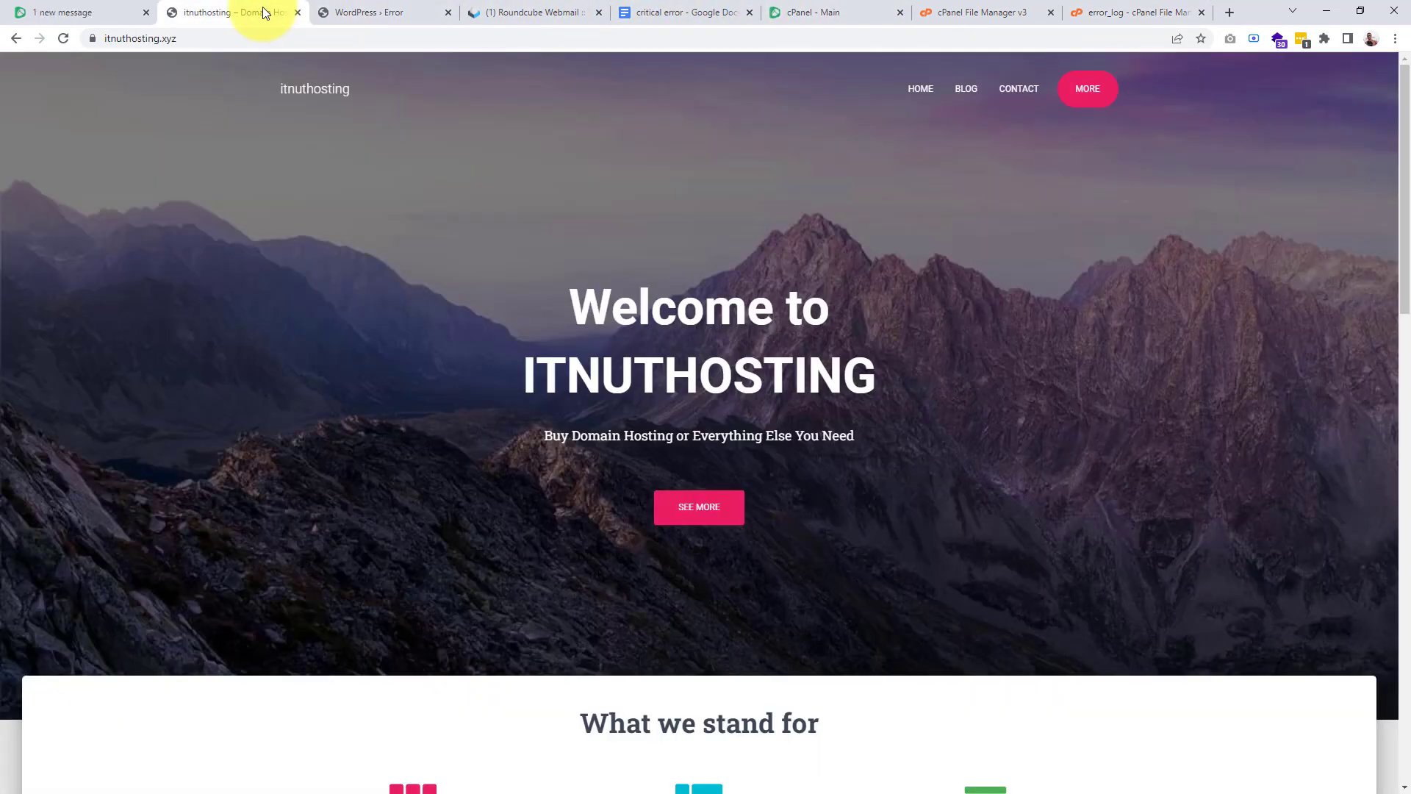
{"action": "left_click", "coordinate": [689, 14]}
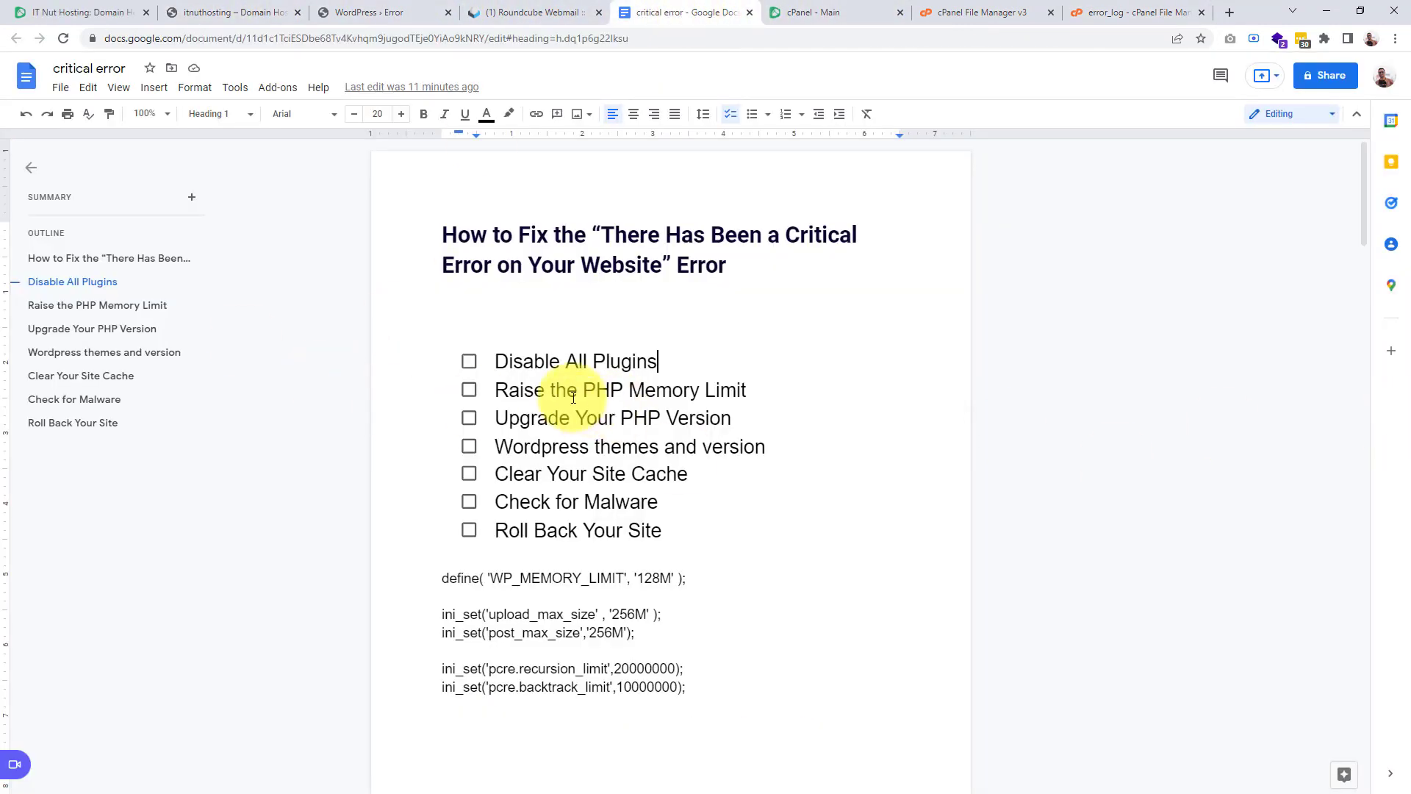
{"action": "left_click_drag", "start_coordinate": [596, 391], "coordinate": [754, 394]}
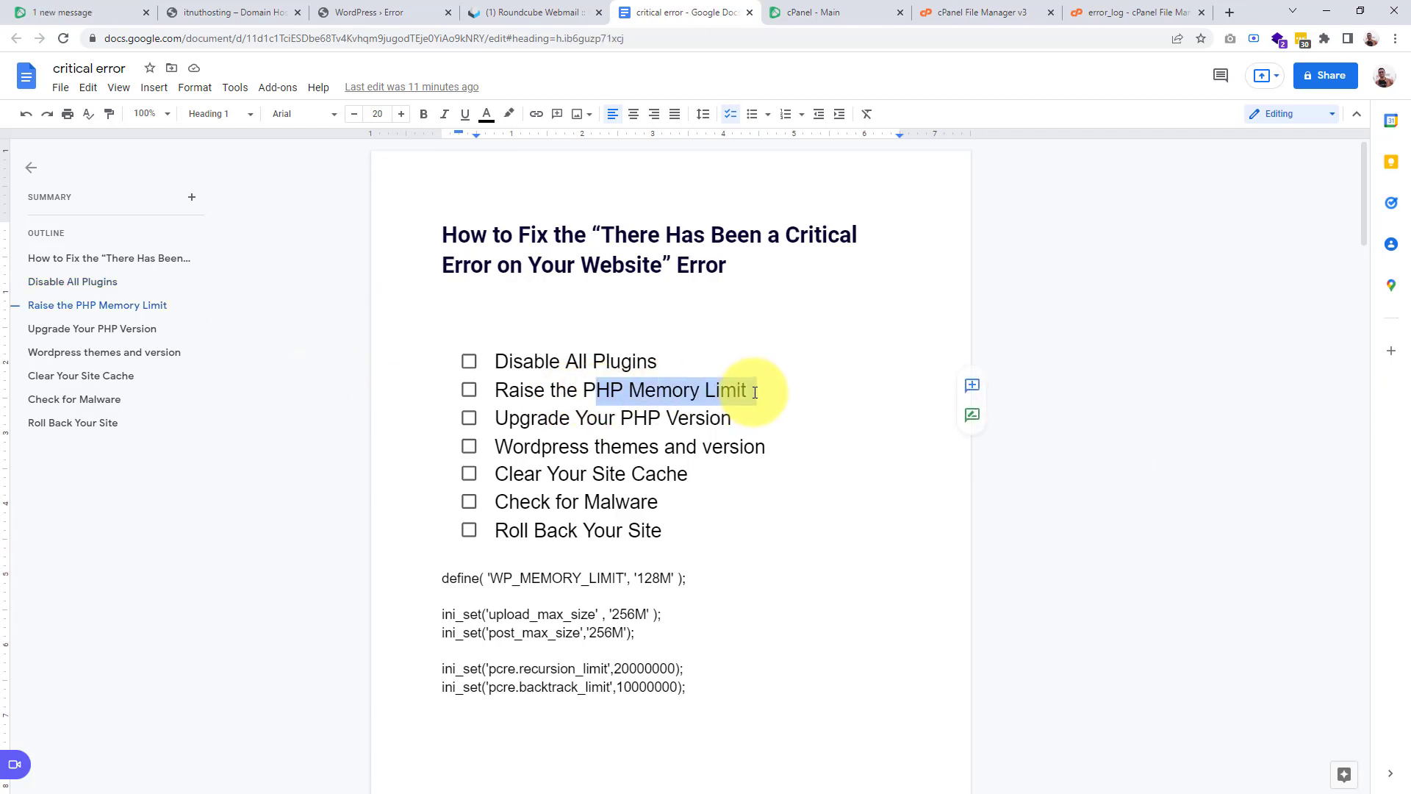
{"action": "left_click", "coordinate": [759, 388]}
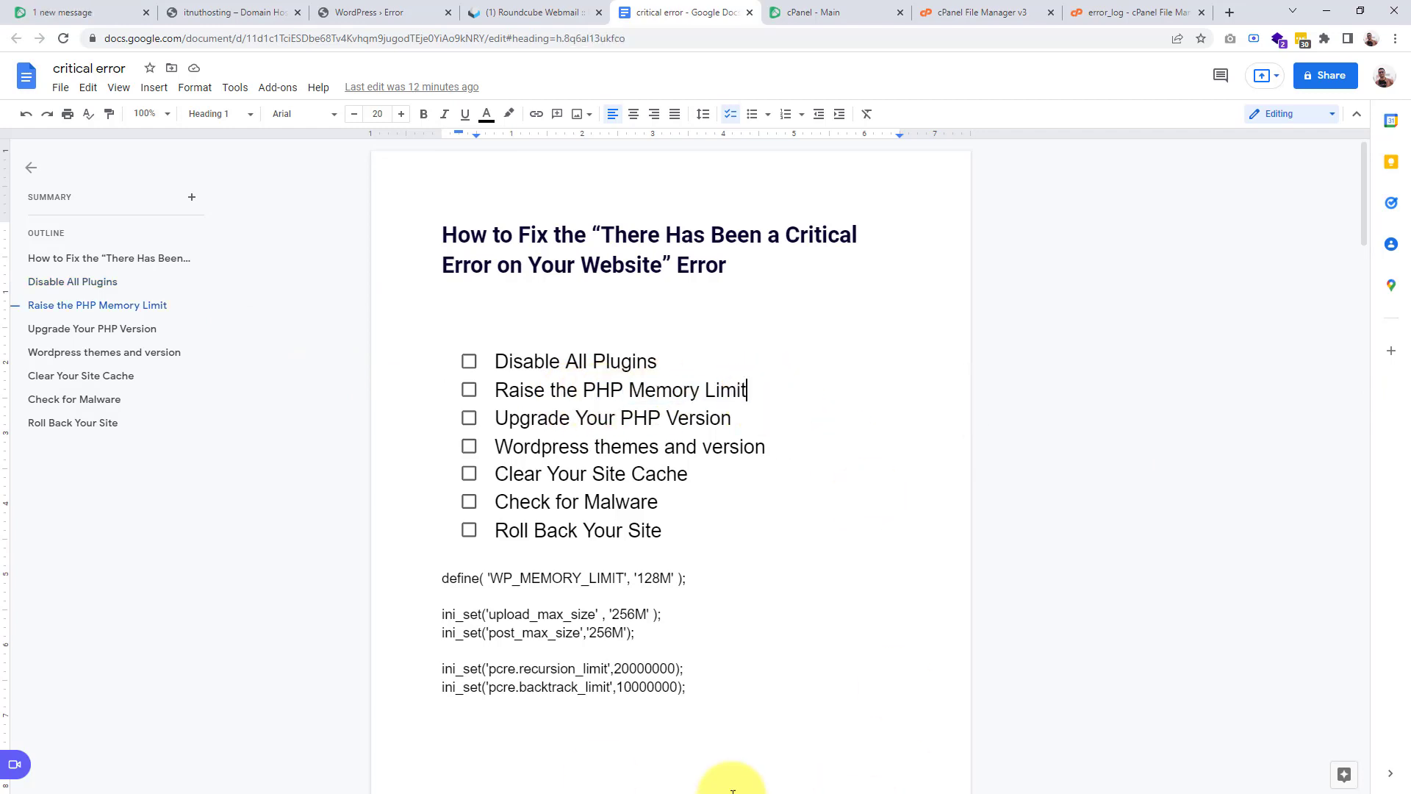
Step: Reopen File Manager from the Files section of cPanel, and open the public_html folder
{"action": "left_click", "coordinate": [845, 11]}
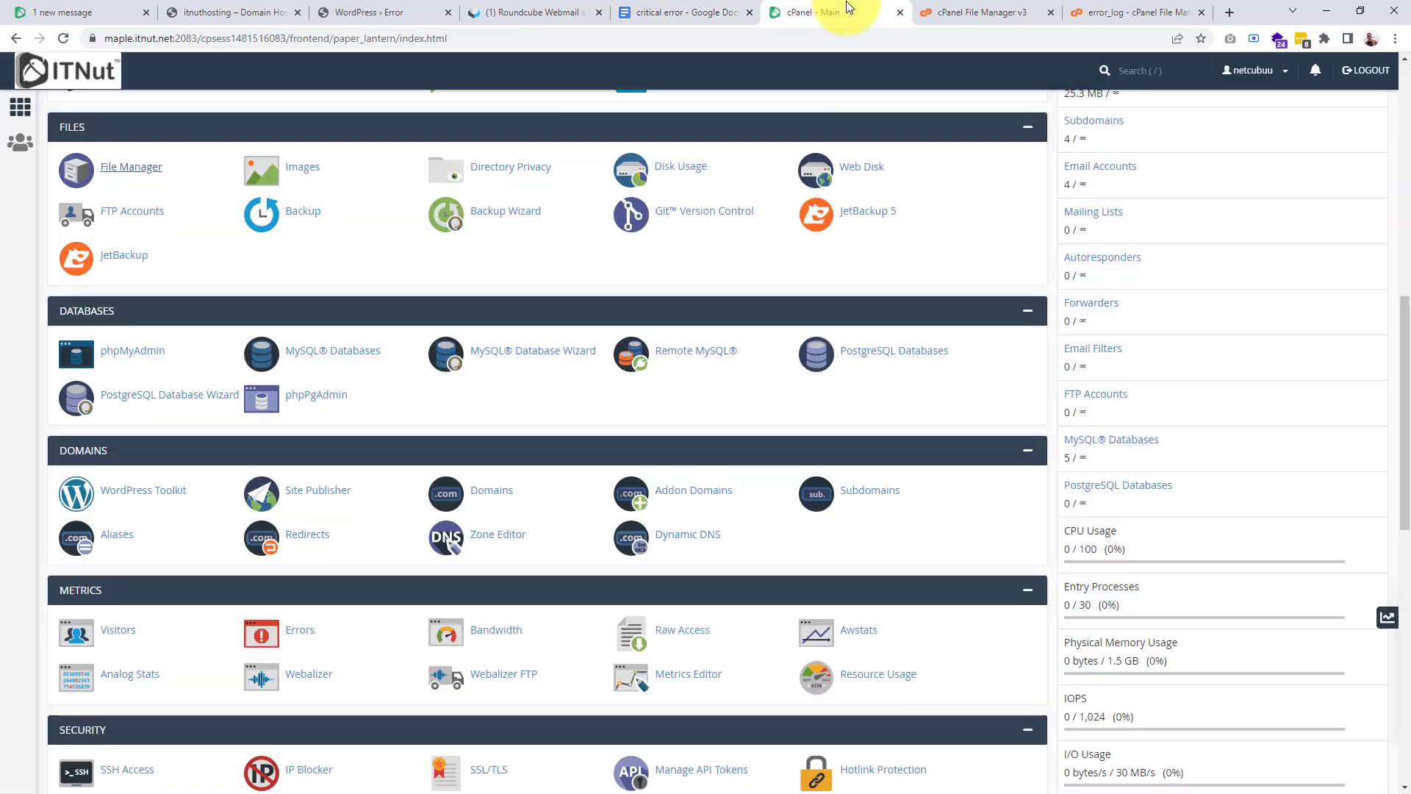
{"action": "scroll", "coordinate": [278, 211], "scroll_direction": "up", "scroll_amount": 10}
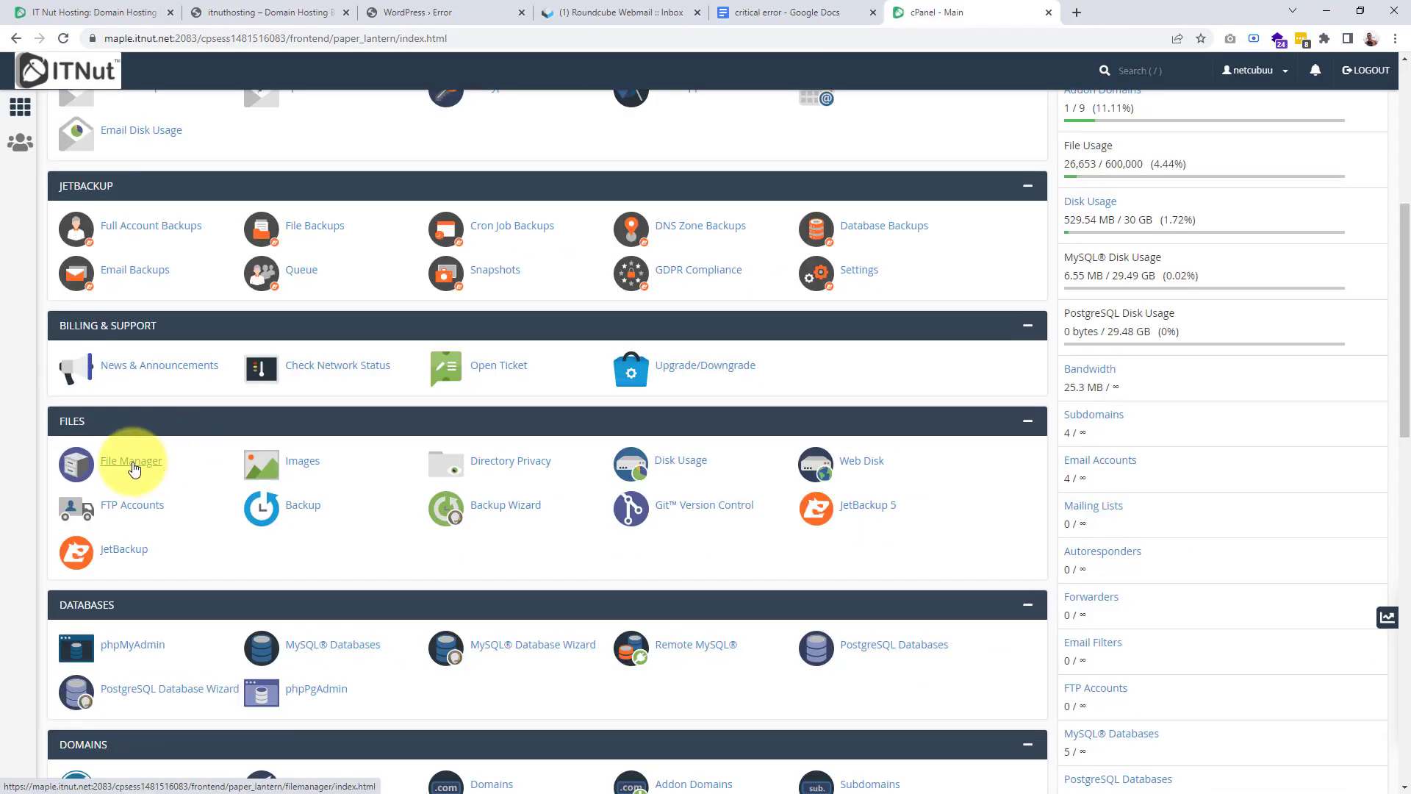
{"action": "left_click", "coordinate": [117, 470]}
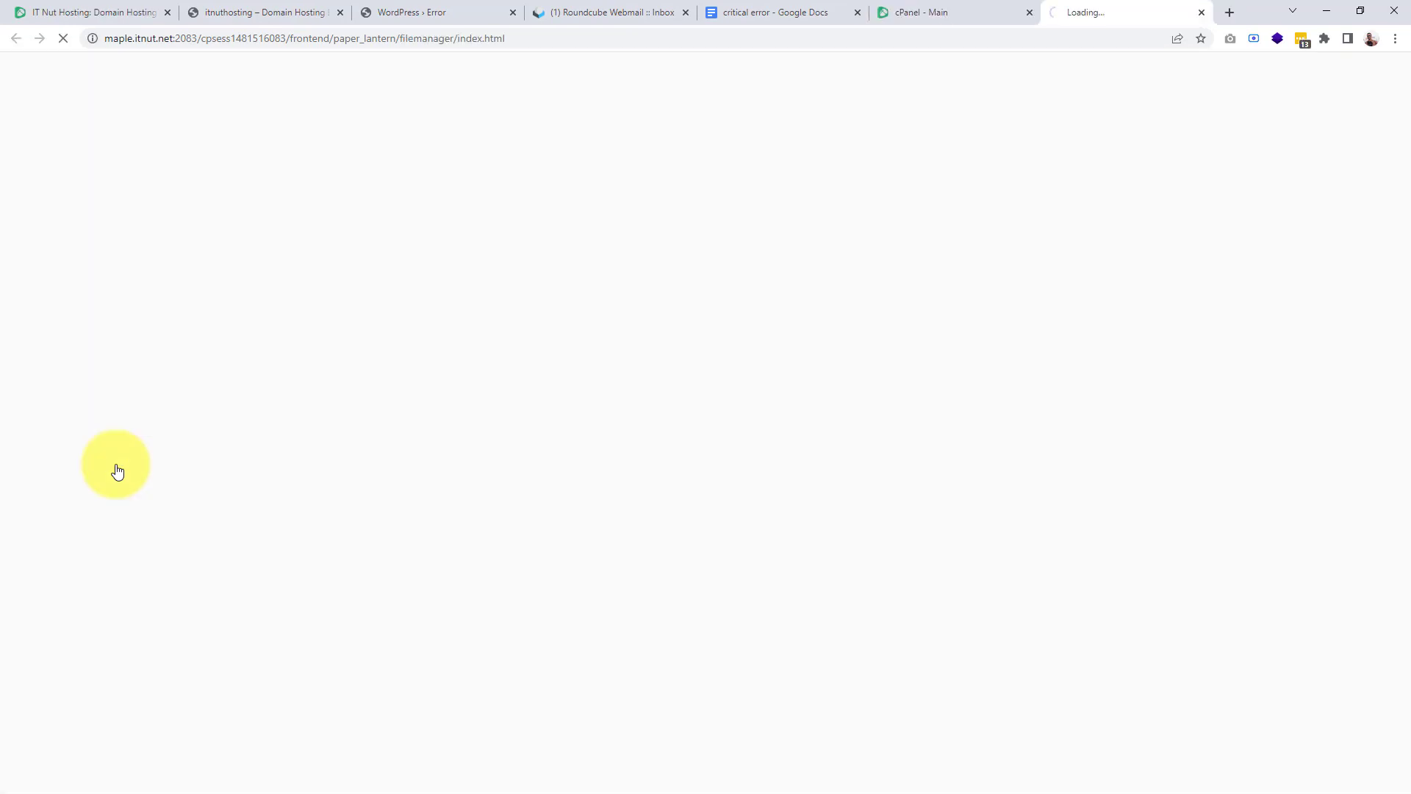
{"action": "double_click", "coordinate": [344, 599]}
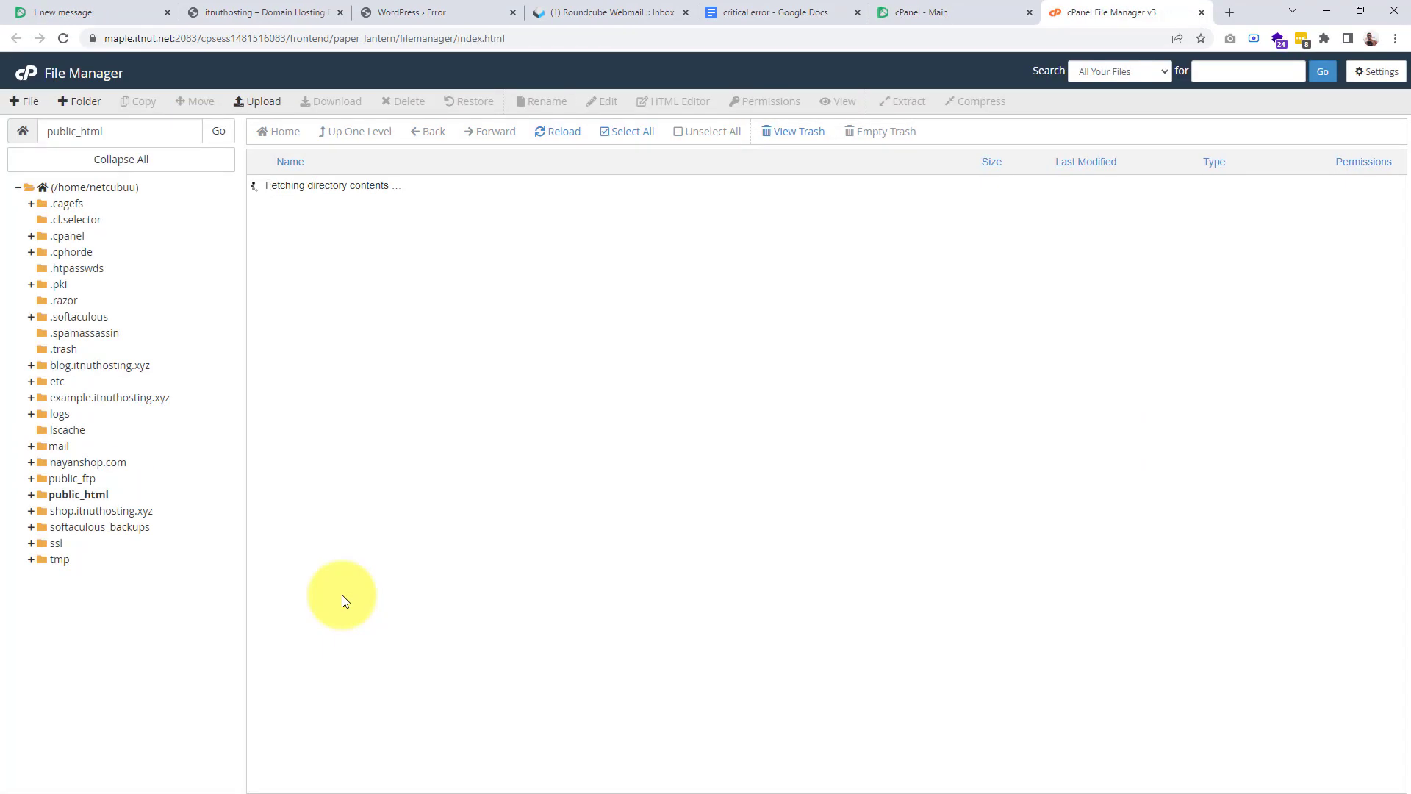
Step: Open wp-config.php from public_html for editing, and place the cursor on the empty line at the end of the file
{"action": "scroll", "coordinate": [391, 661], "scroll_direction": "down", "scroll_amount": 1}
{"action": "left_click", "coordinate": [366, 566]}
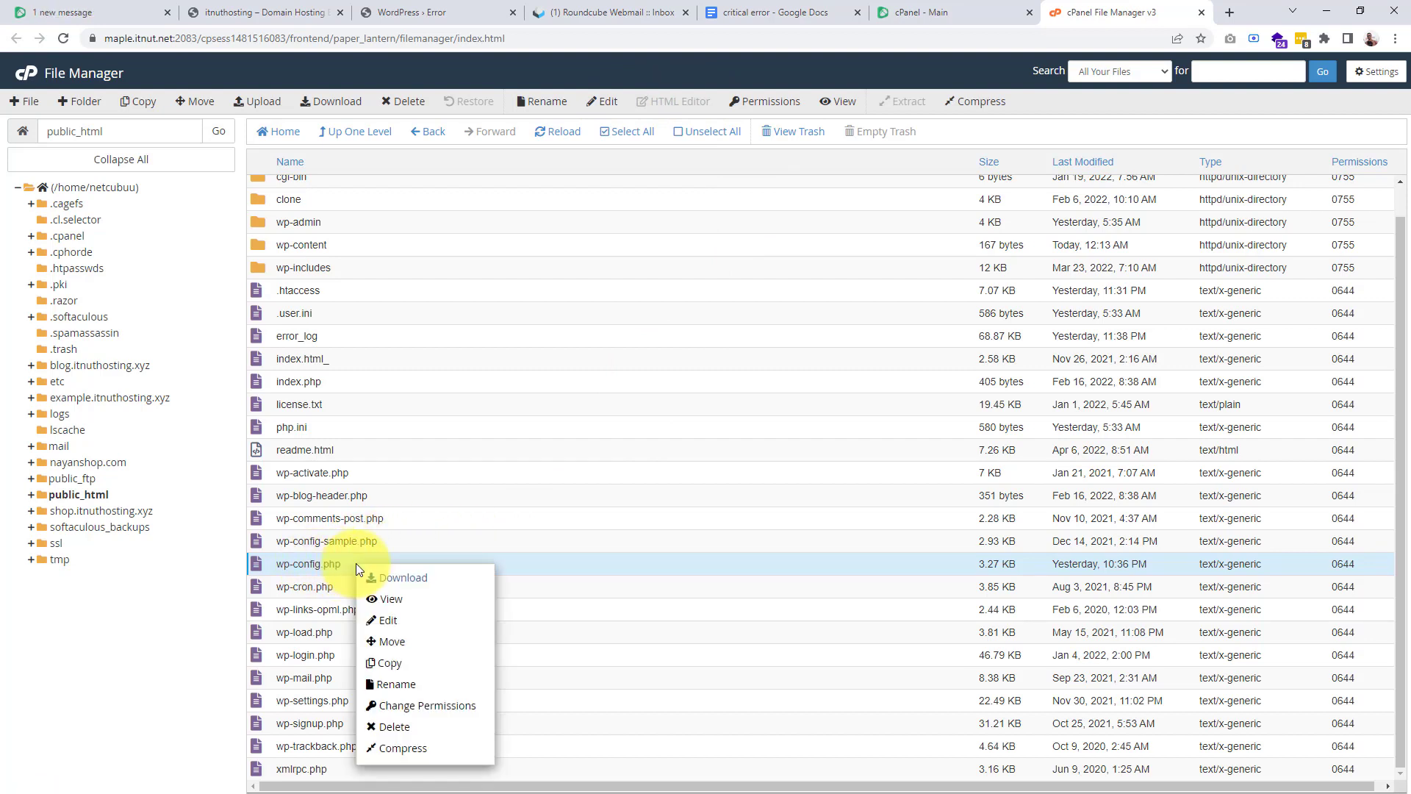
{"action": "right_click", "coordinate": [356, 562]}
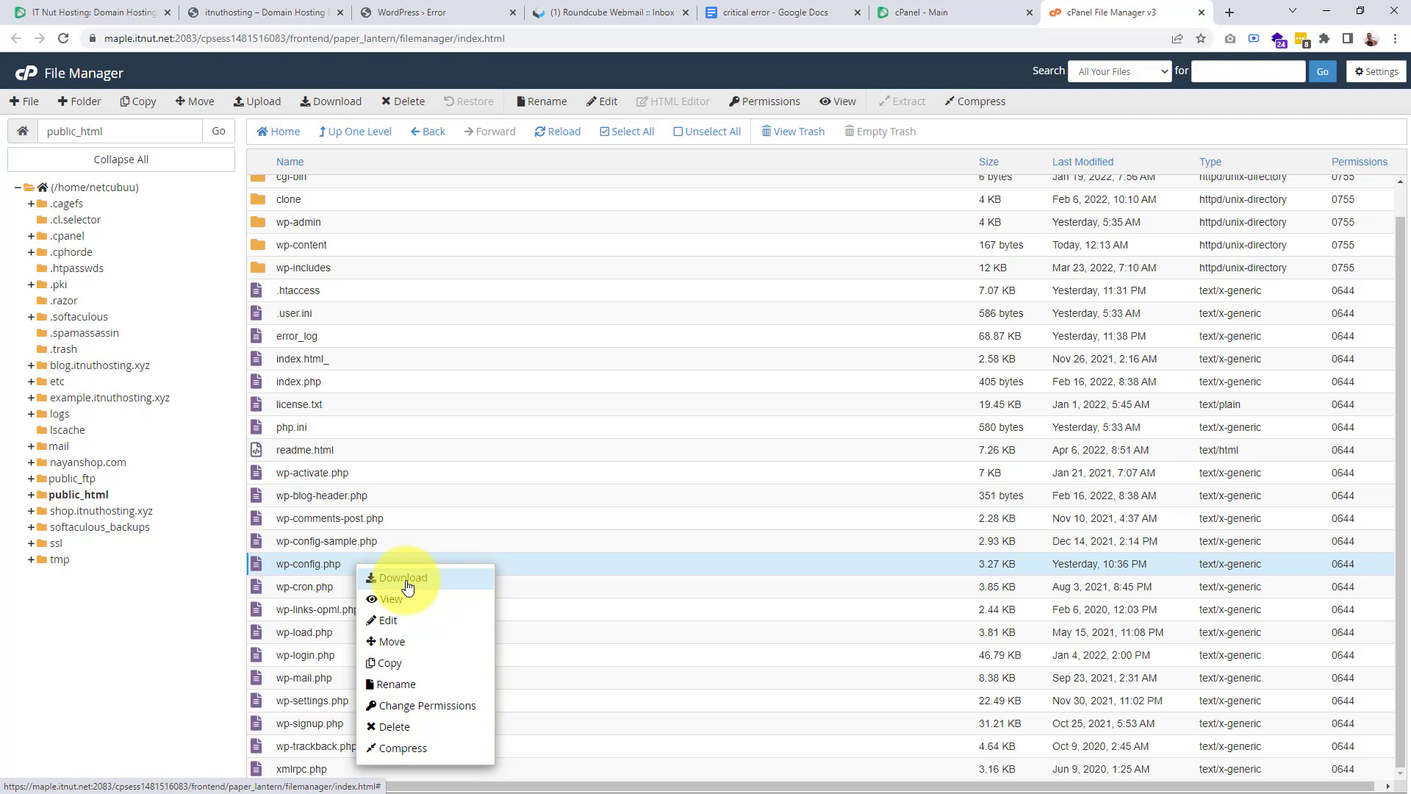
{"action": "left_click", "coordinate": [390, 621]}
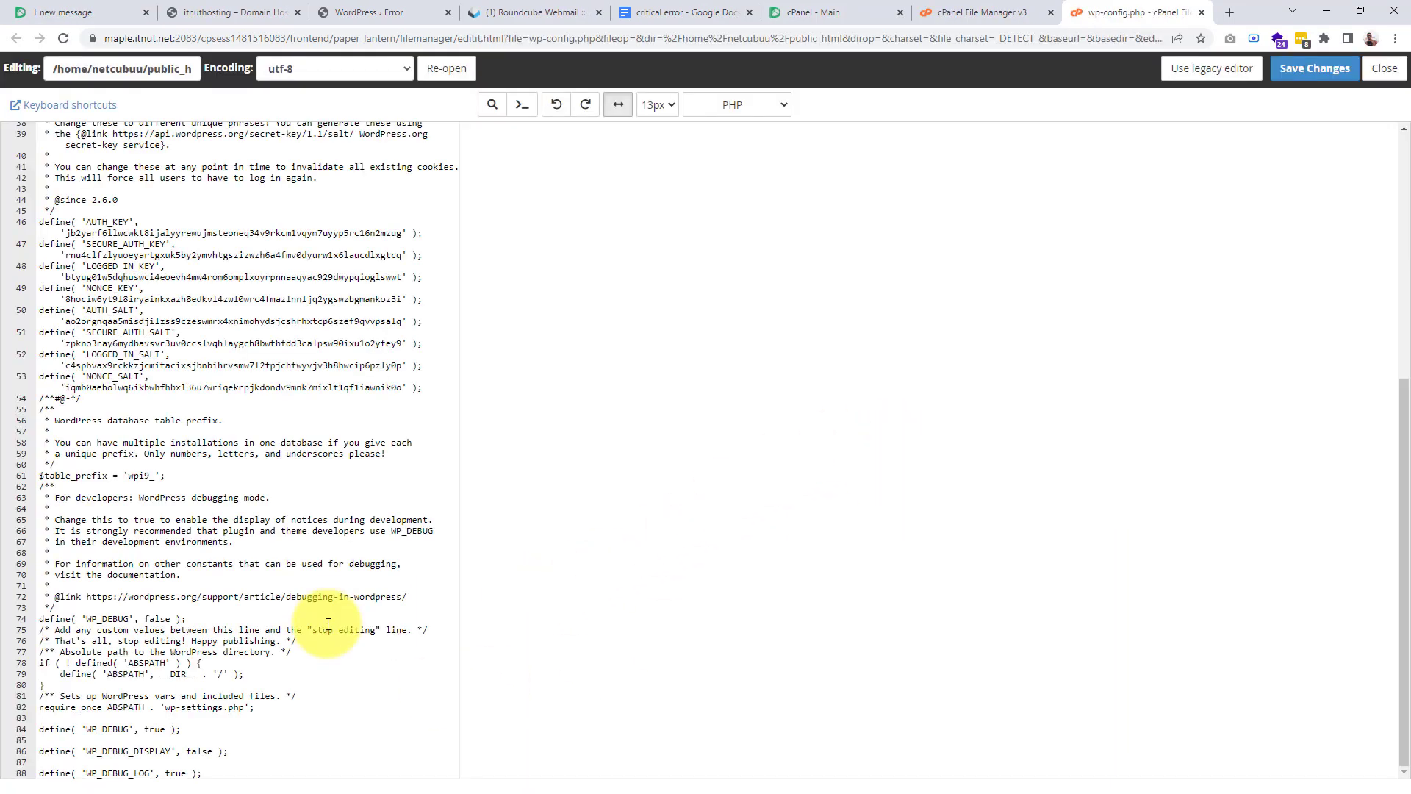
{"action": "left_click", "coordinate": [236, 775]}
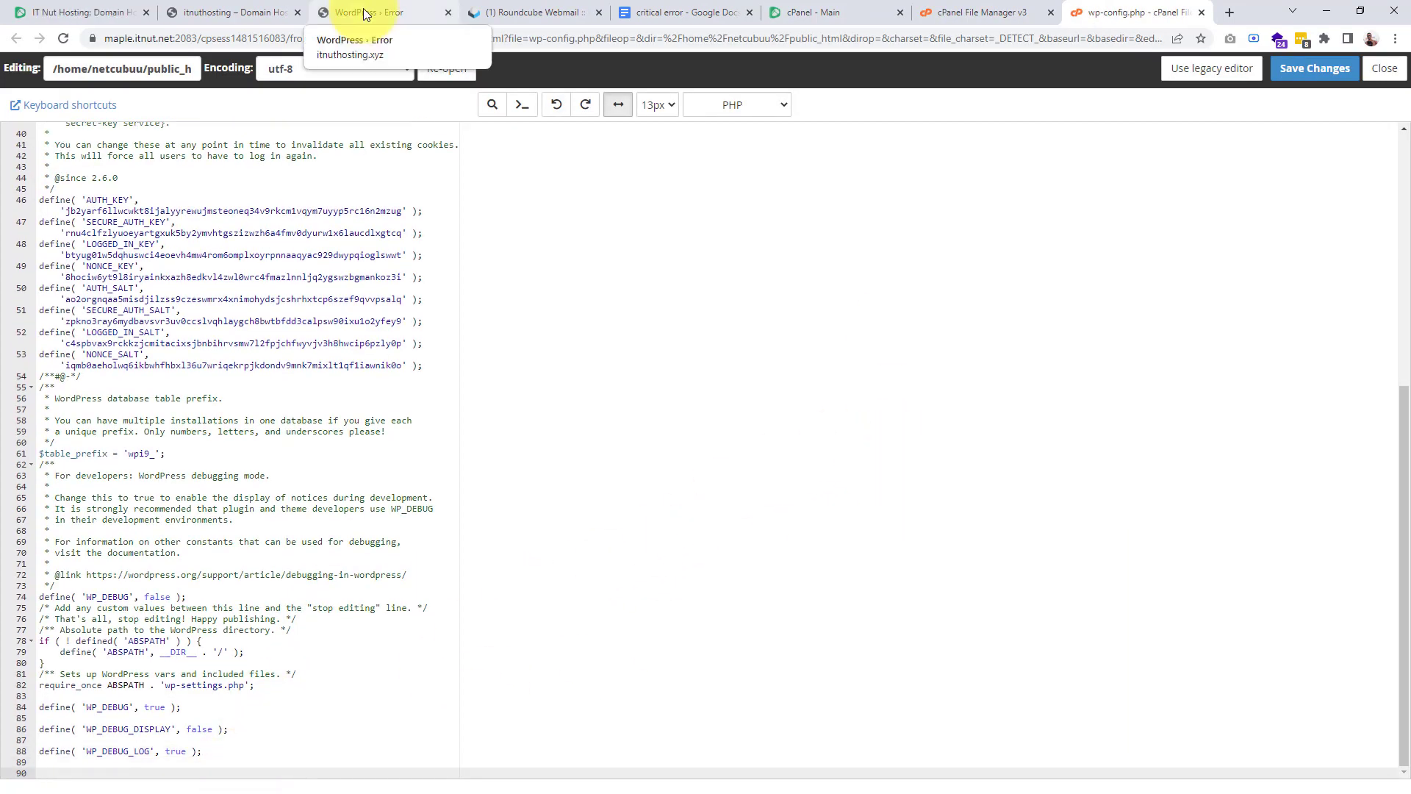
Step: Select the memory limit code in the critical error document, from the WP_MEMORY_LIMIT line down to the pcre.backtrack_limit line
{"action": "left_click", "coordinate": [363, 9]}
{"action": "left_click", "coordinate": [687, 13]}
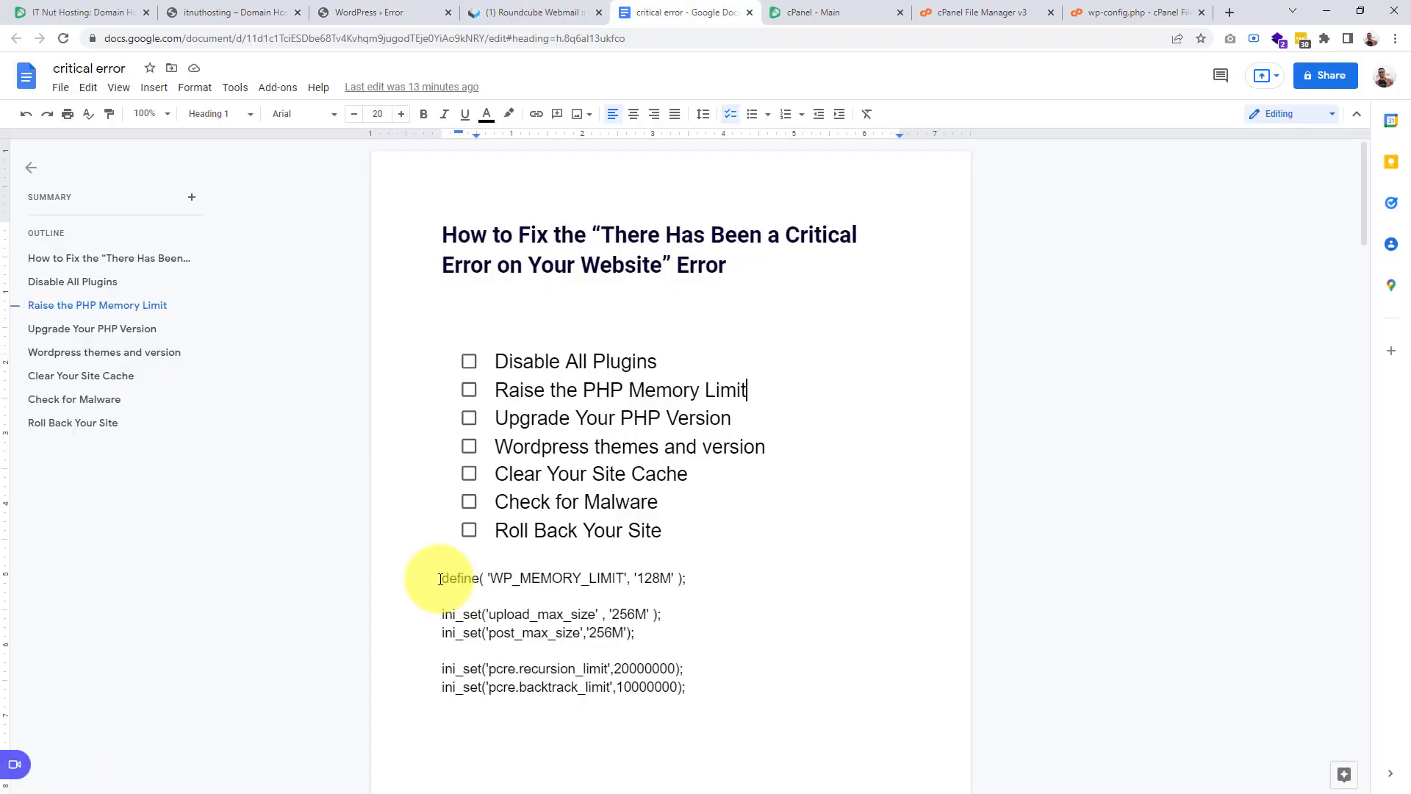
{"action": "left_click_drag", "start_coordinate": [443, 577], "coordinate": [684, 637]}
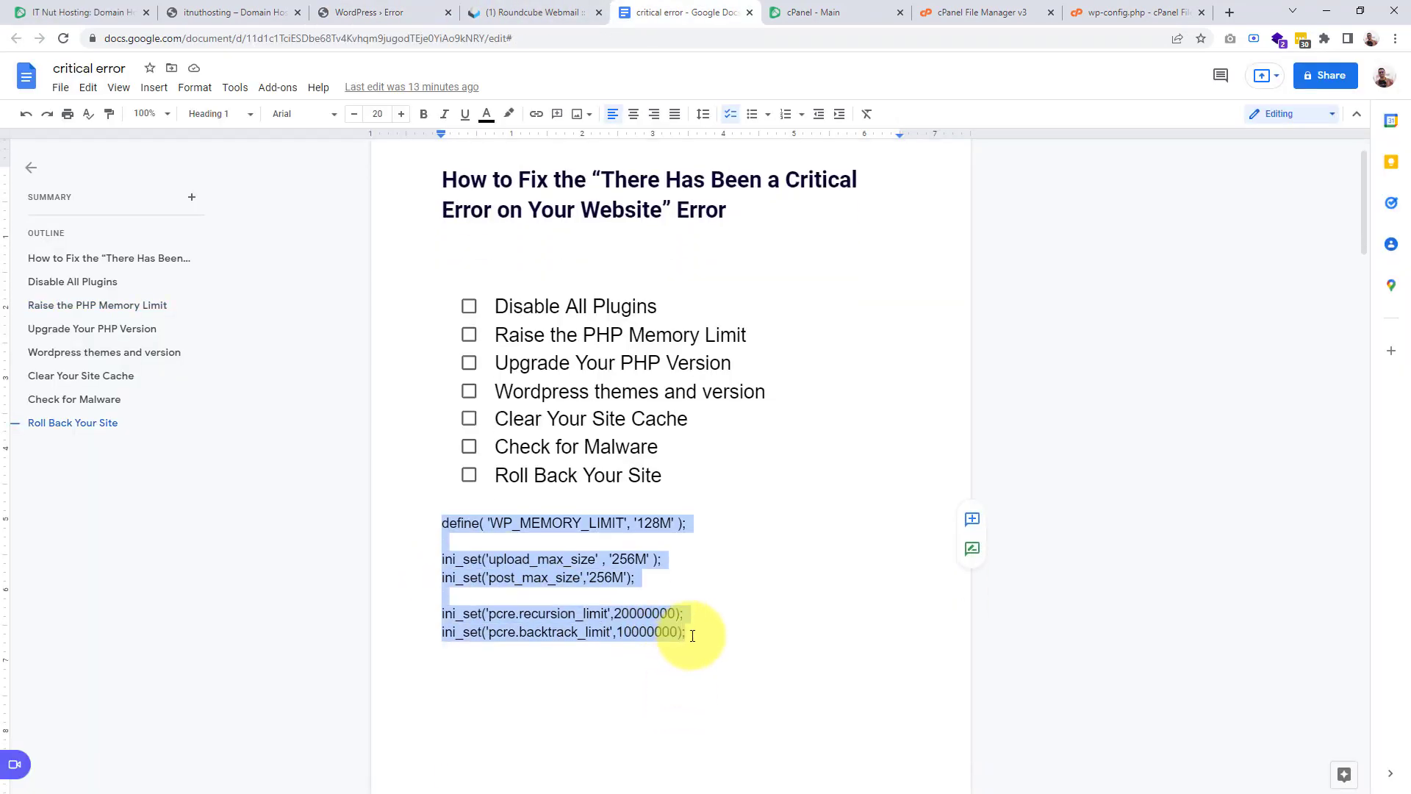
{"action": "left_click", "coordinate": [728, 567]}
{"action": "left_click_drag", "start_coordinate": [693, 521], "coordinate": [449, 520]}
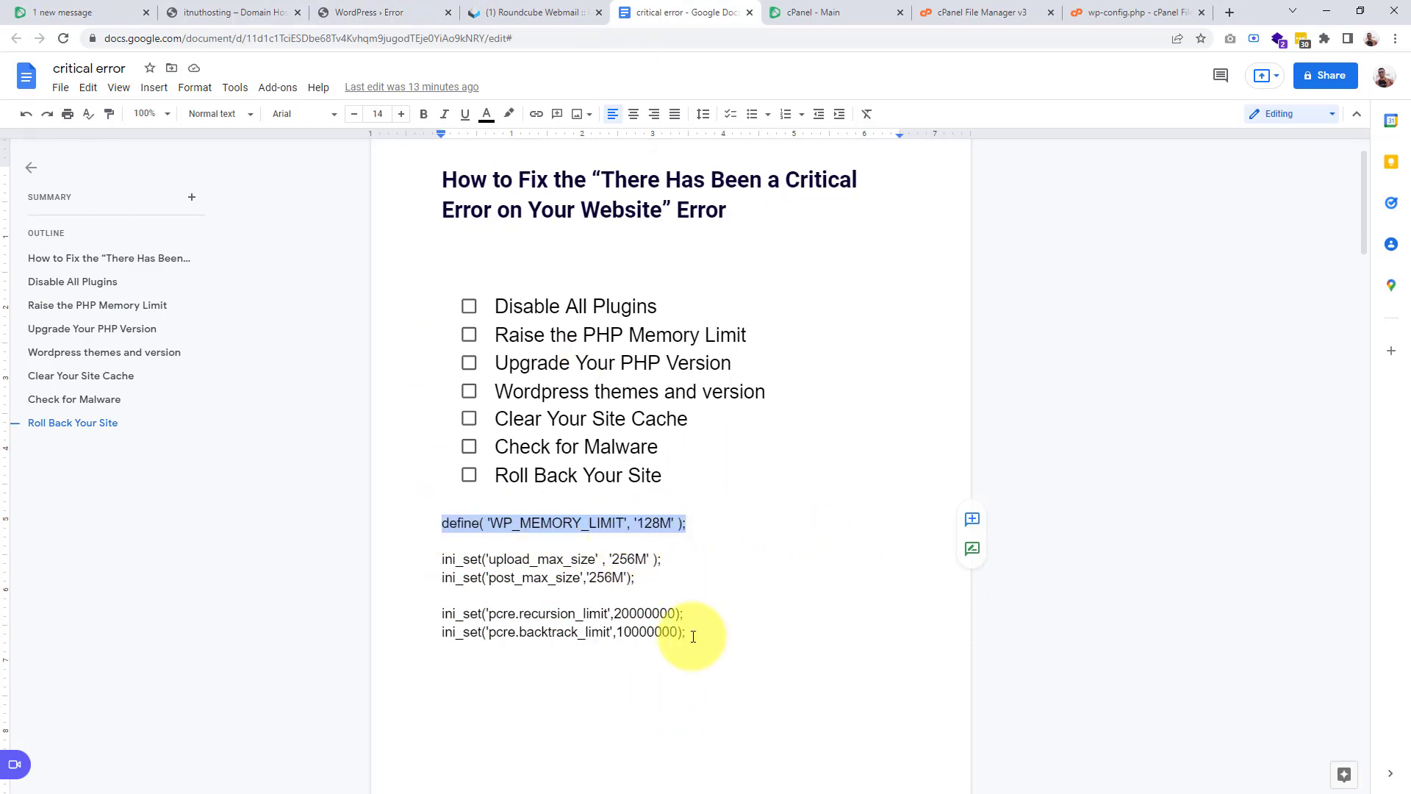
{"action": "left_click_drag", "start_coordinate": [693, 636], "coordinate": [449, 526]}
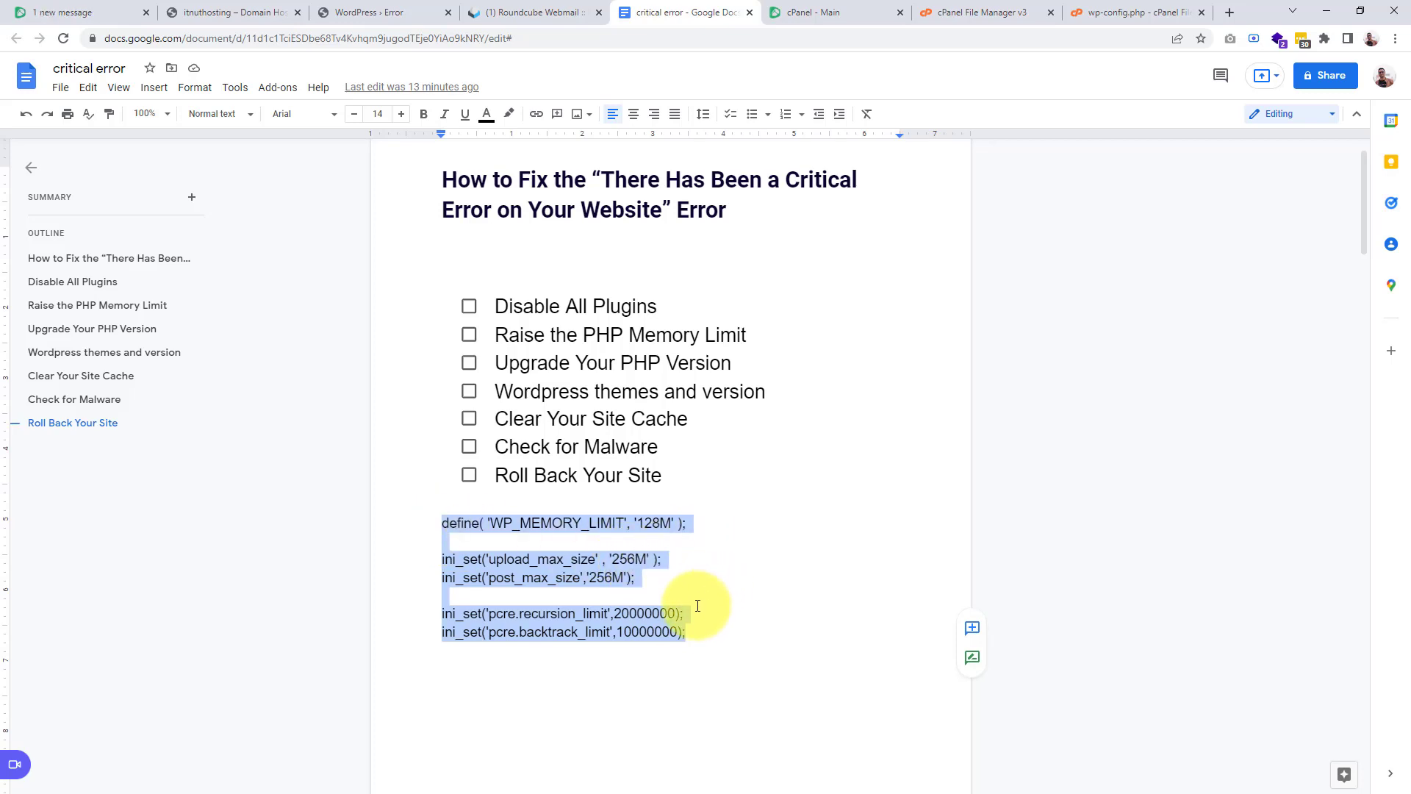
Step: Close the wp-config.php editor and File Manager without changing the file, returning to the cPanel main page
{"action": "left_click", "coordinate": [1144, 9]}
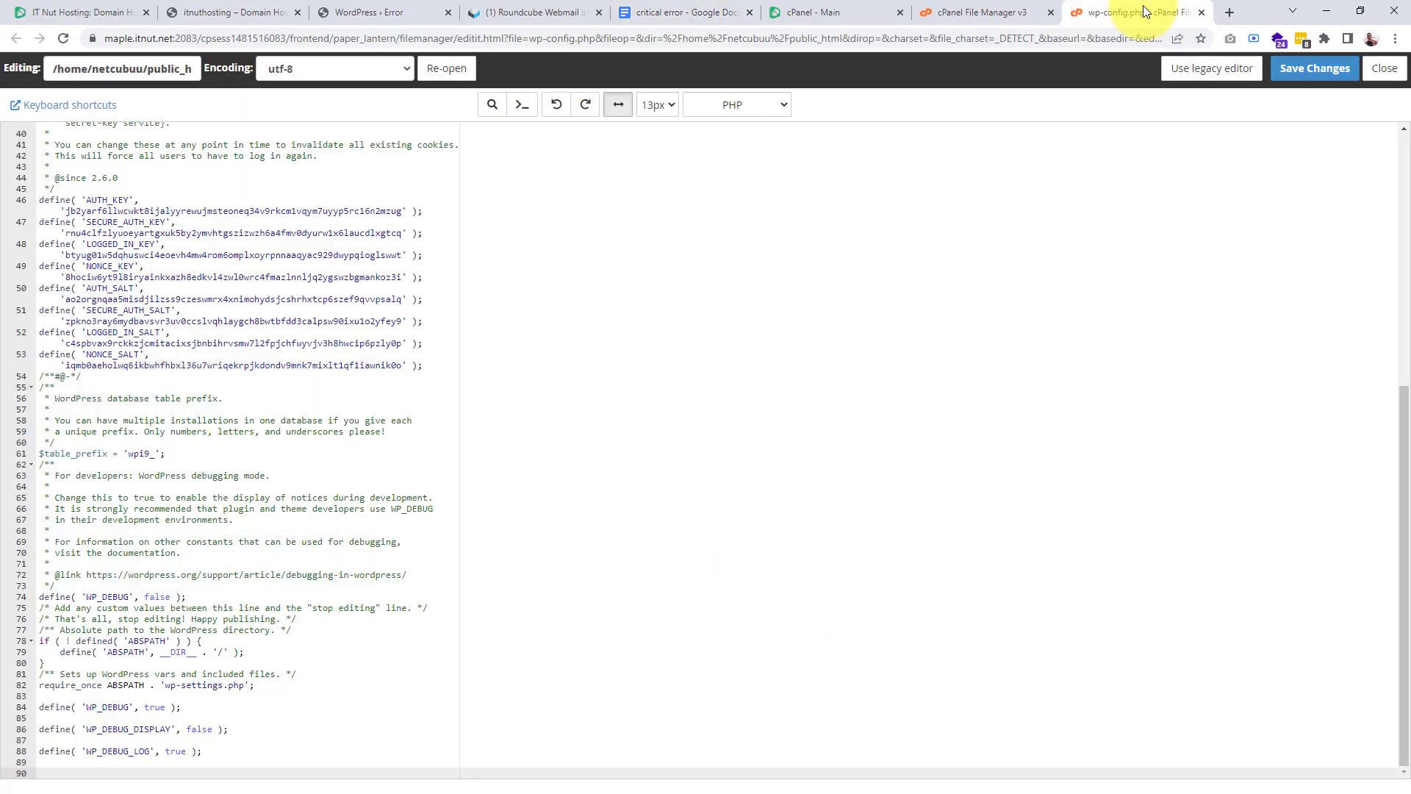
{"action": "middle_click", "coordinate": [1144, 8]}
{"action": "middle_click", "coordinate": [1119, 4]}
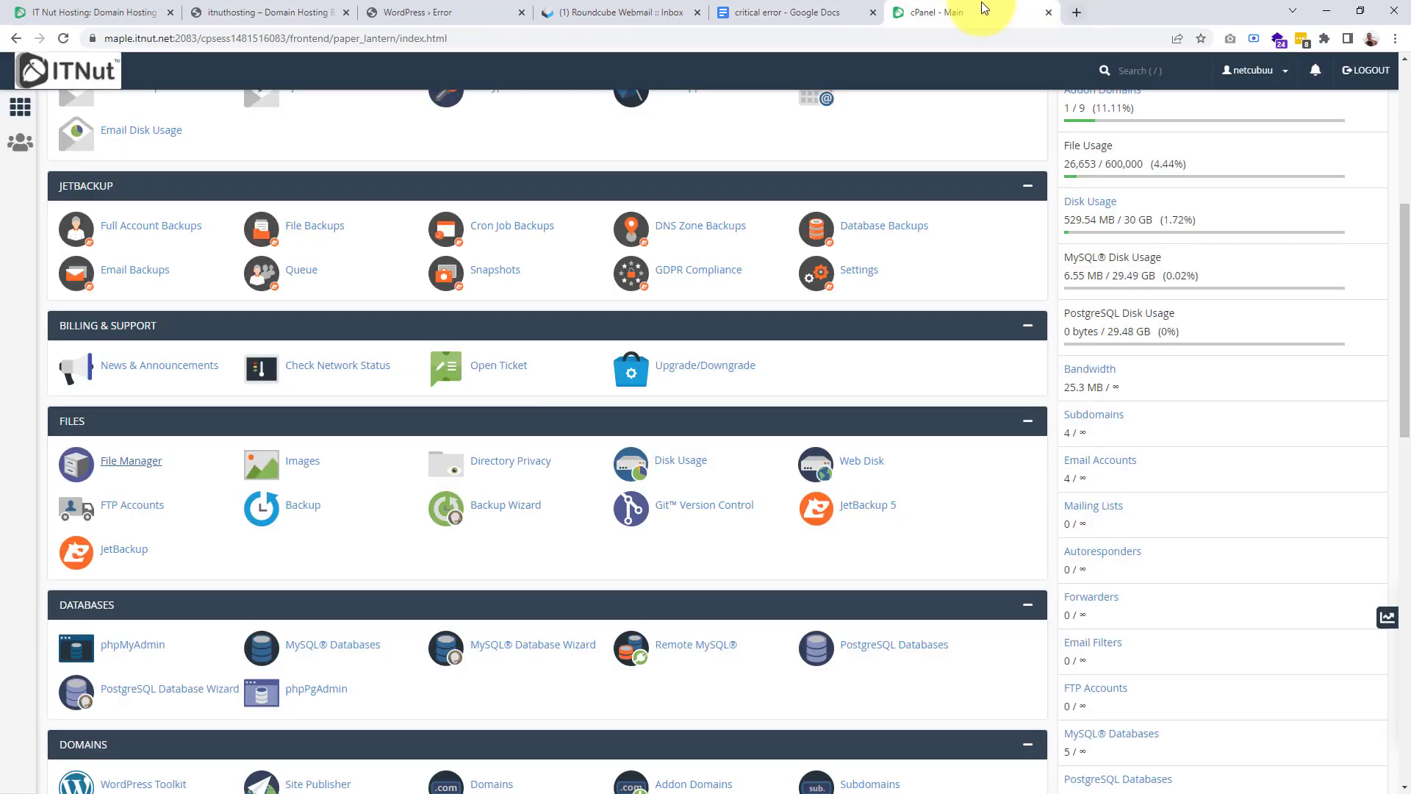
Step: Open MultiPHP Manager and Select PHP Version in separate tabs, and compare which PHP version each assigns to the domains
{"action": "scroll", "coordinate": [294, 258], "scroll_direction": "down", "scroll_amount": 12}
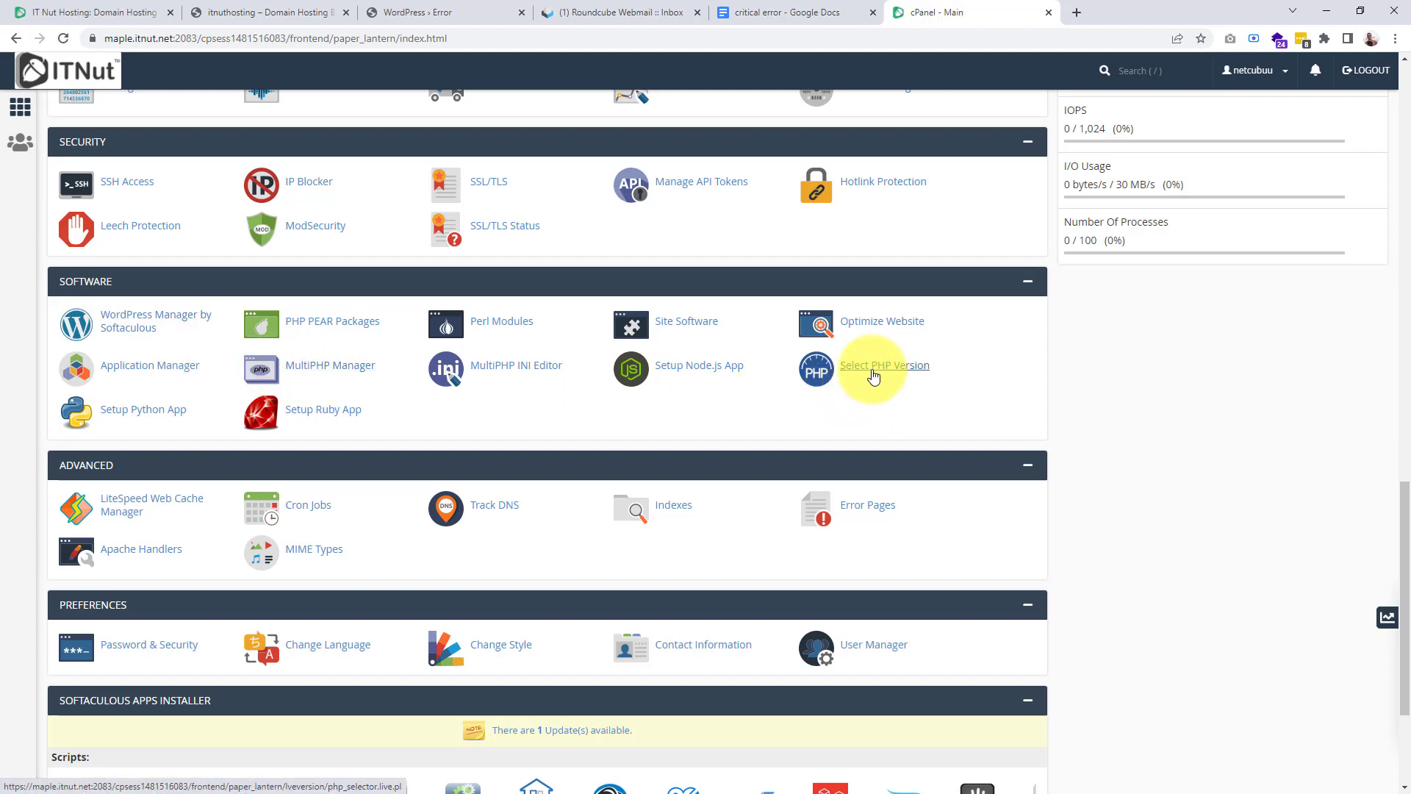
{"action": "middle_click", "coordinate": [266, 367]}
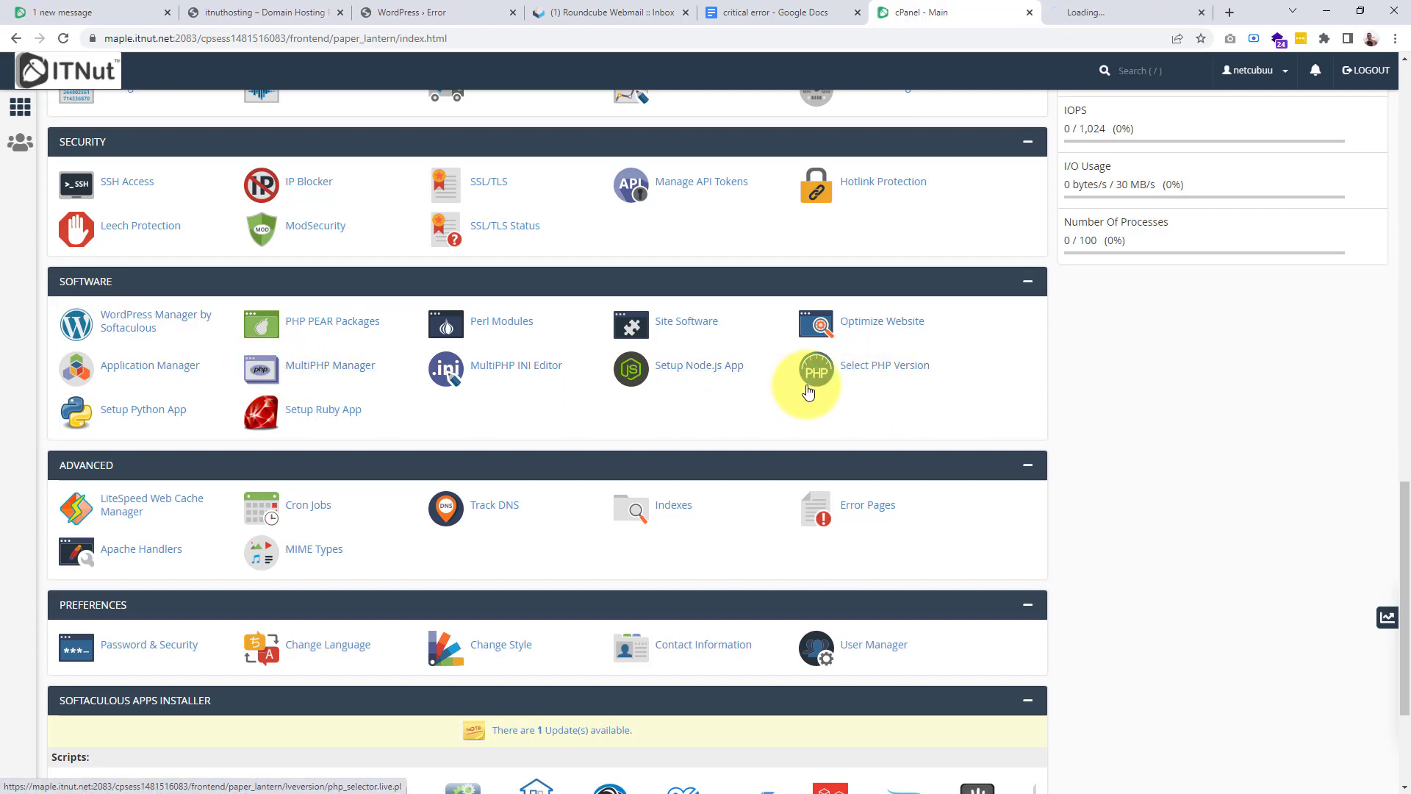
{"action": "middle_click", "coordinate": [854, 373]}
{"action": "left_click", "coordinate": [977, 8]}
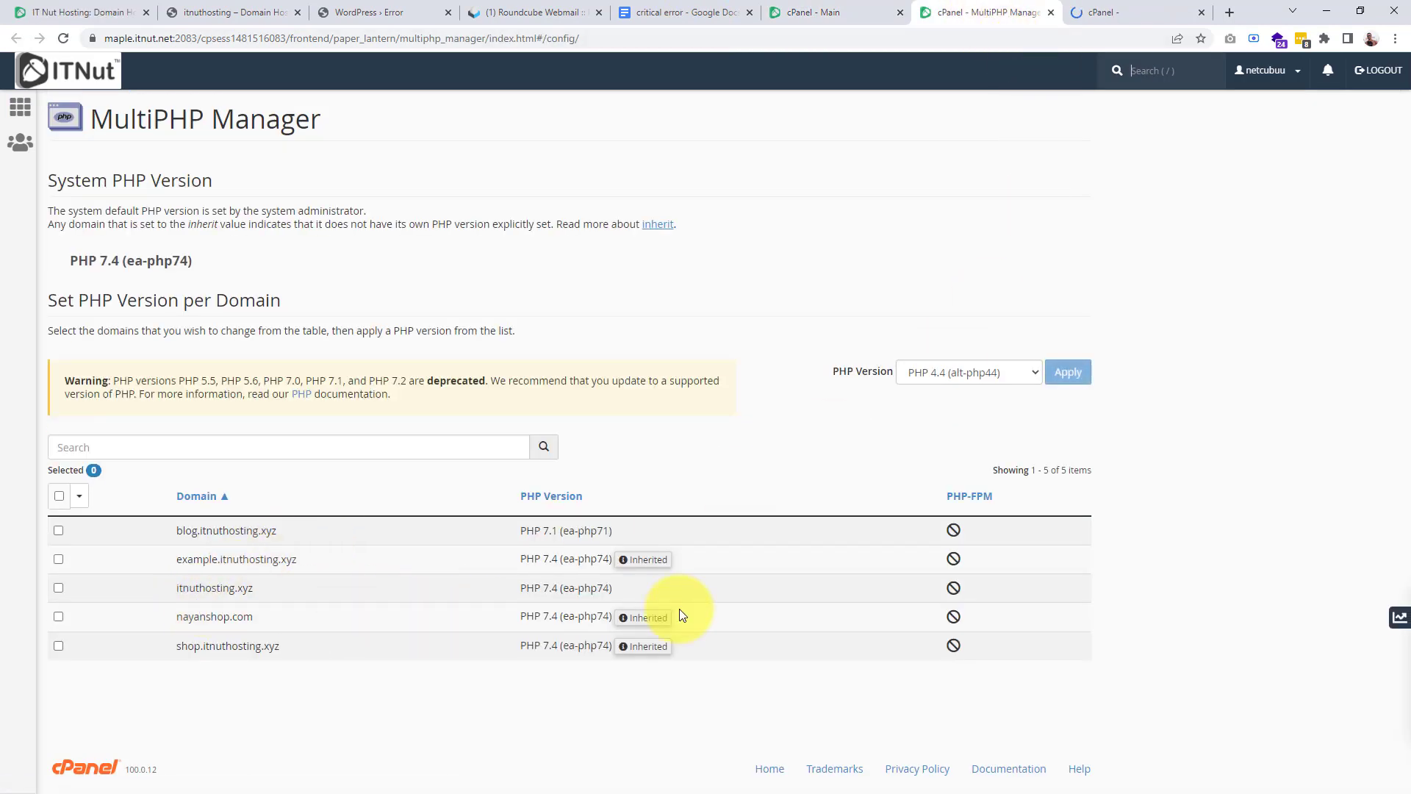
{"action": "left_click", "coordinate": [1141, 9]}
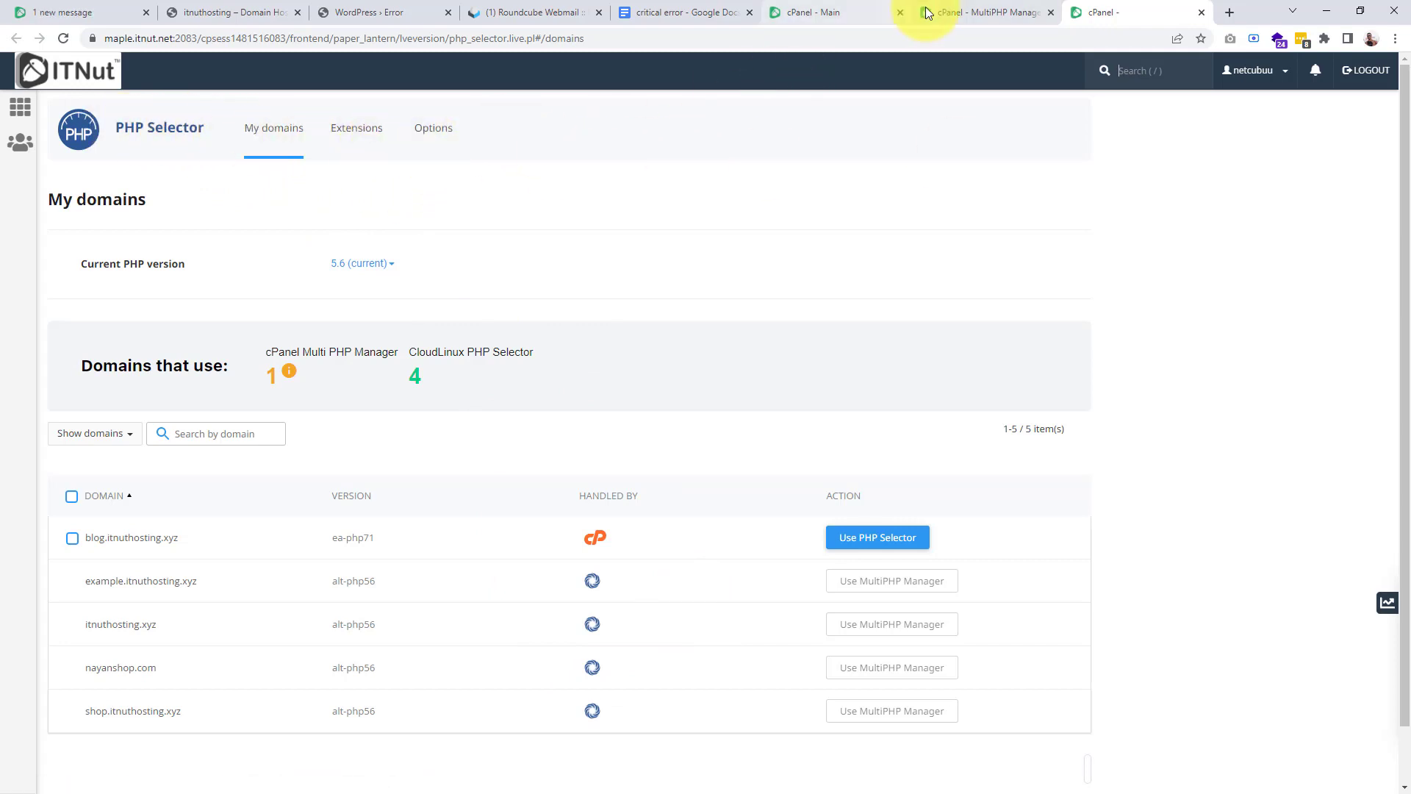
{"action": "left_click", "coordinate": [977, 12]}
Step: Open the MultiPHP INI Editor from cPanel's Software section, and choose itnuthosting.xyz as the location to configure in Basic Mode
{"action": "key", "text": "ctrl+shift+Tab"}
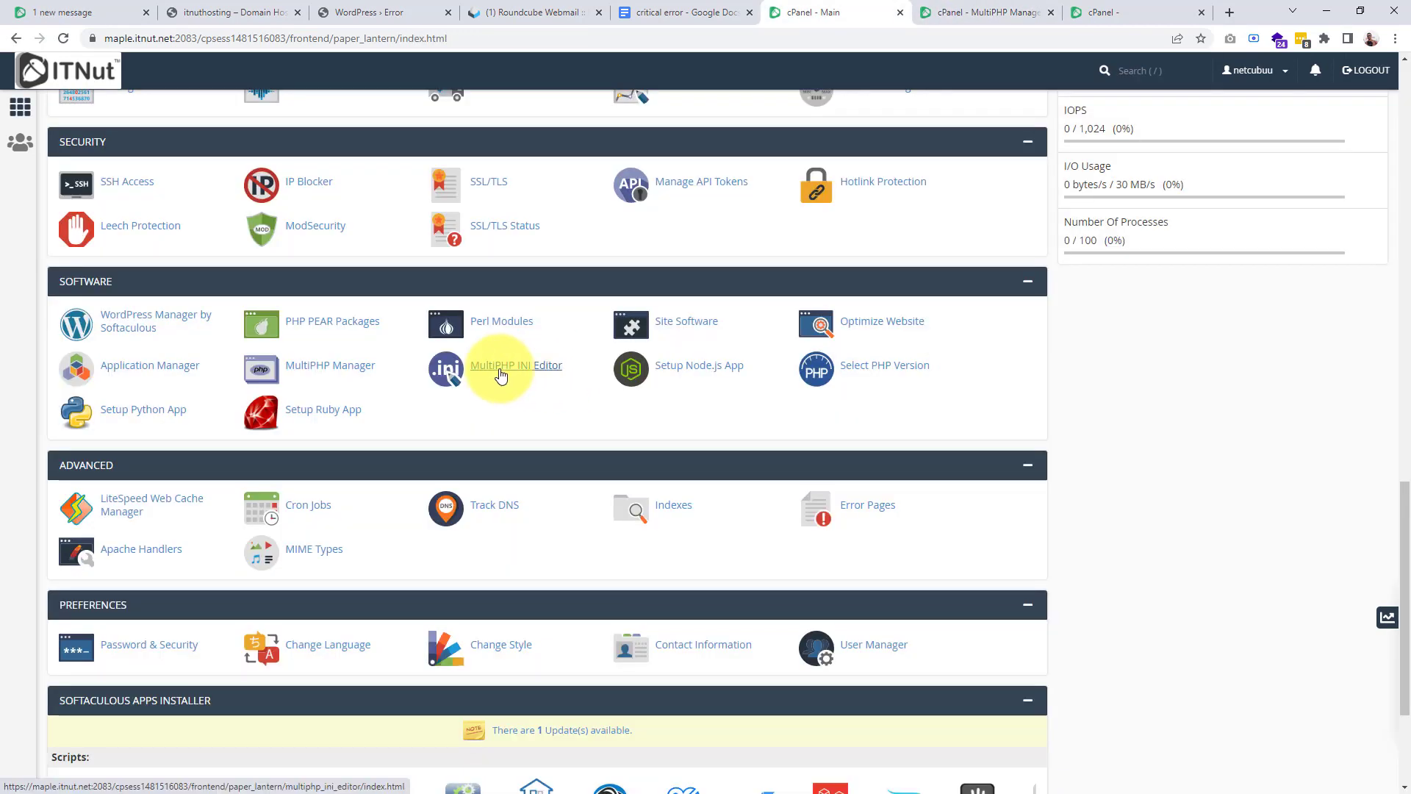
{"action": "left_click", "coordinate": [502, 374]}
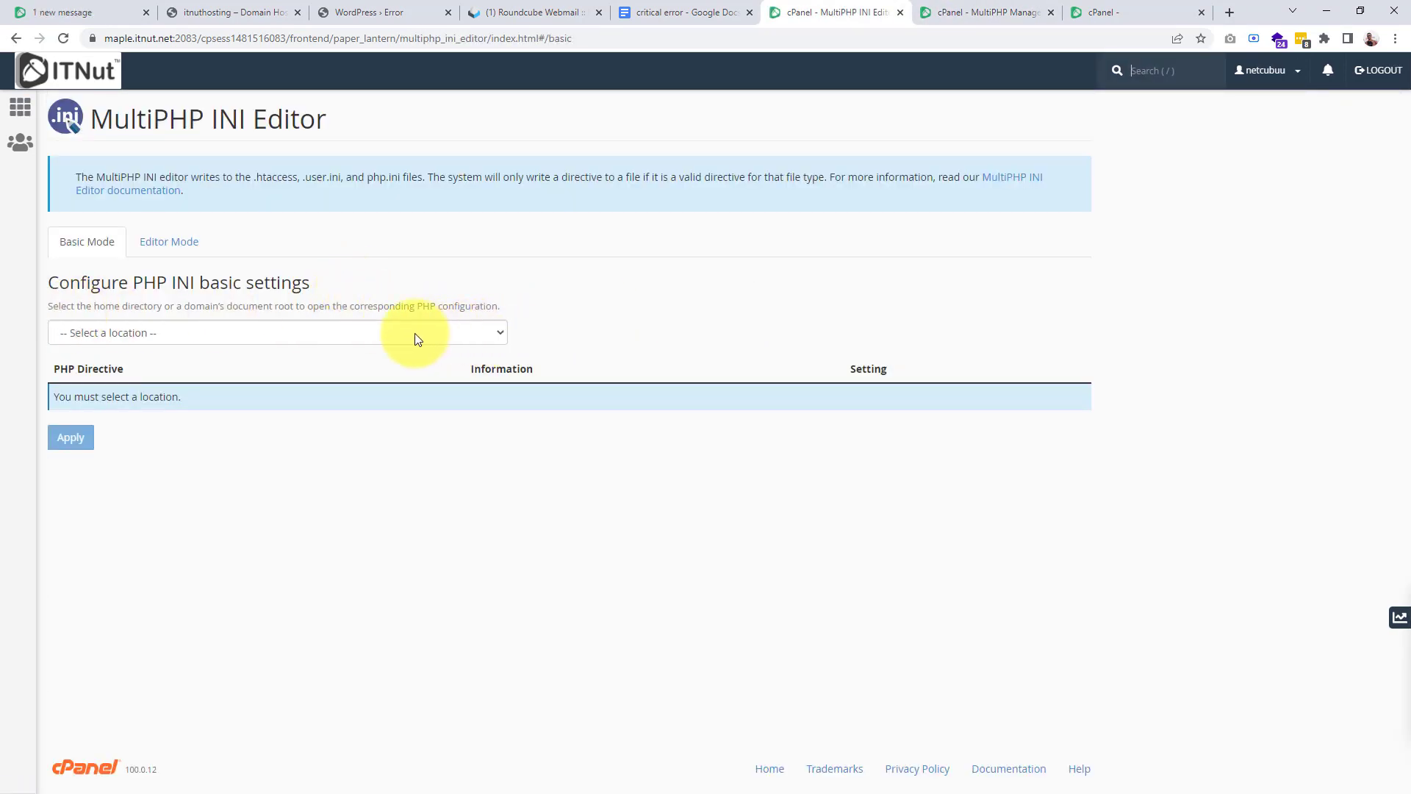
{"action": "left_click", "coordinate": [474, 334]}
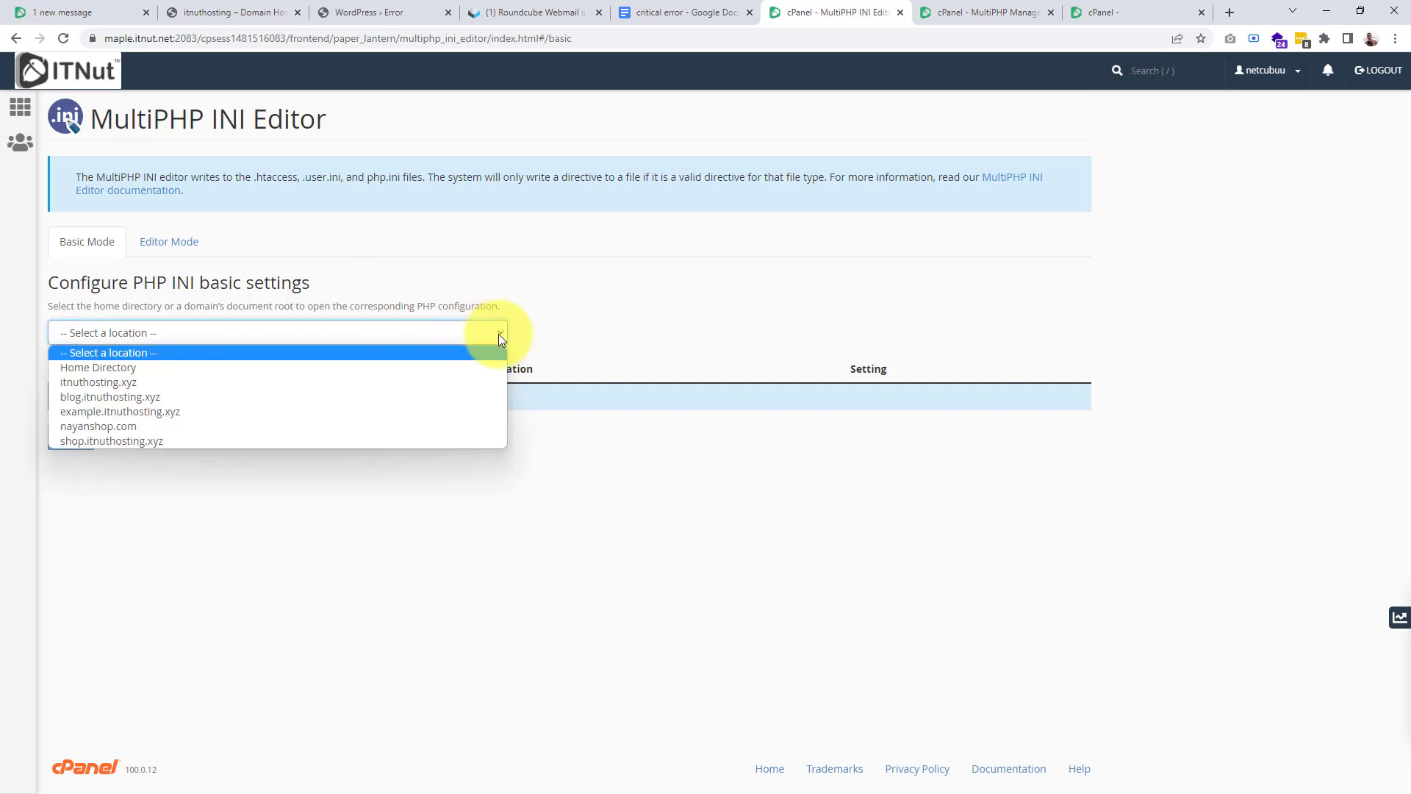
{"action": "left_click", "coordinate": [131, 381]}
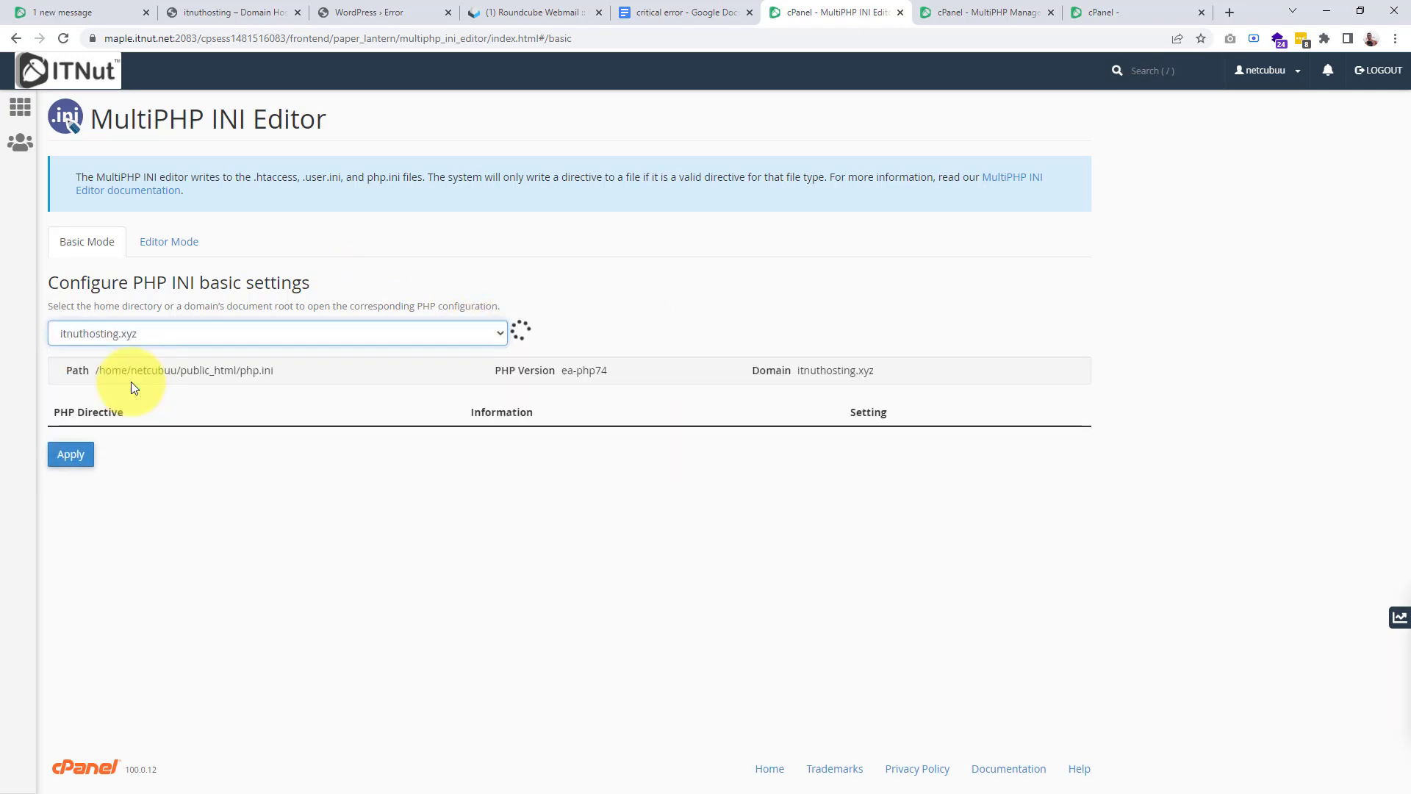
Step: Review the basic PHP INI directives for itnuthosting.xyz, including memory_limit and post_max_size, and apply the settings
{"action": "scroll", "coordinate": [929, 636], "scroll_direction": "down", "scroll_amount": 3}
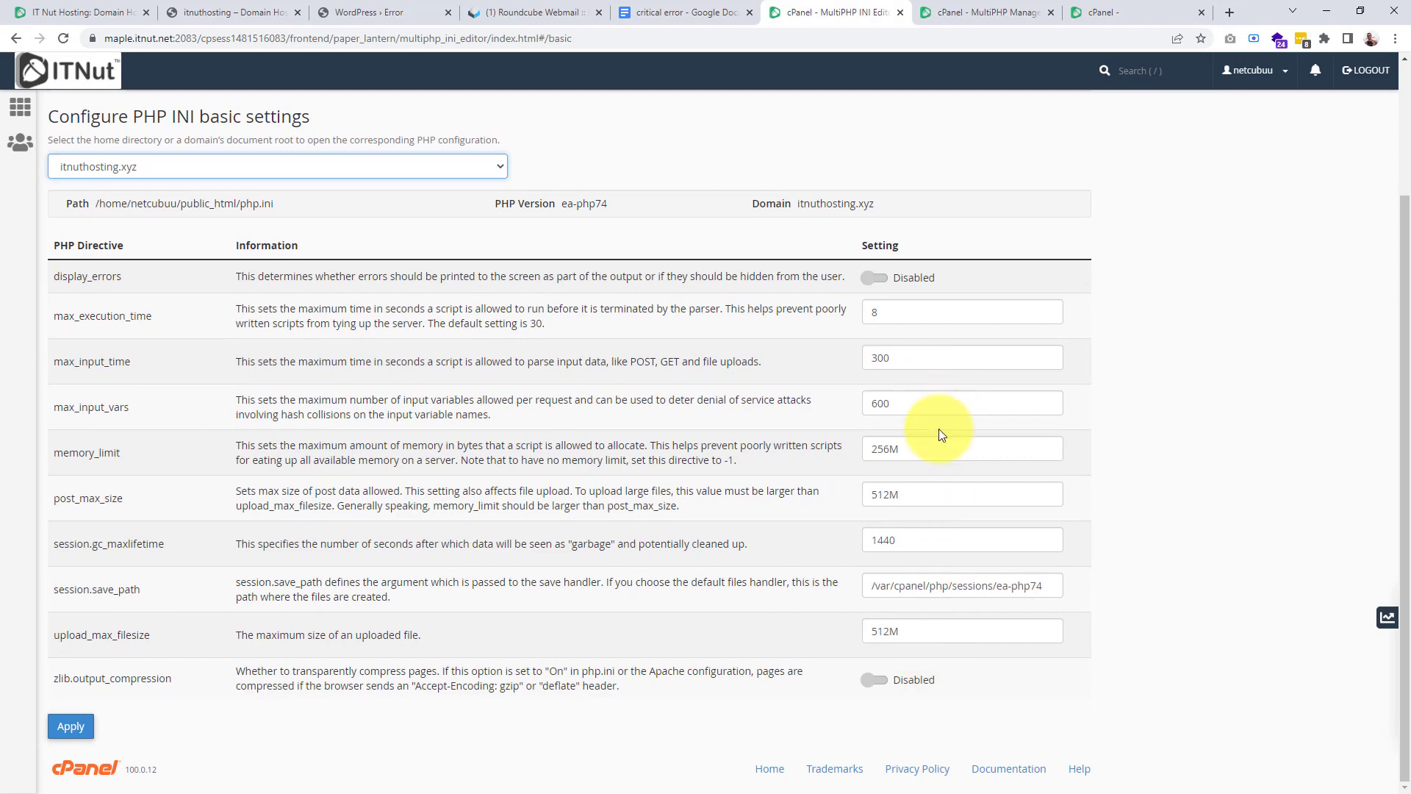
{"action": "left_click", "coordinate": [70, 726]}
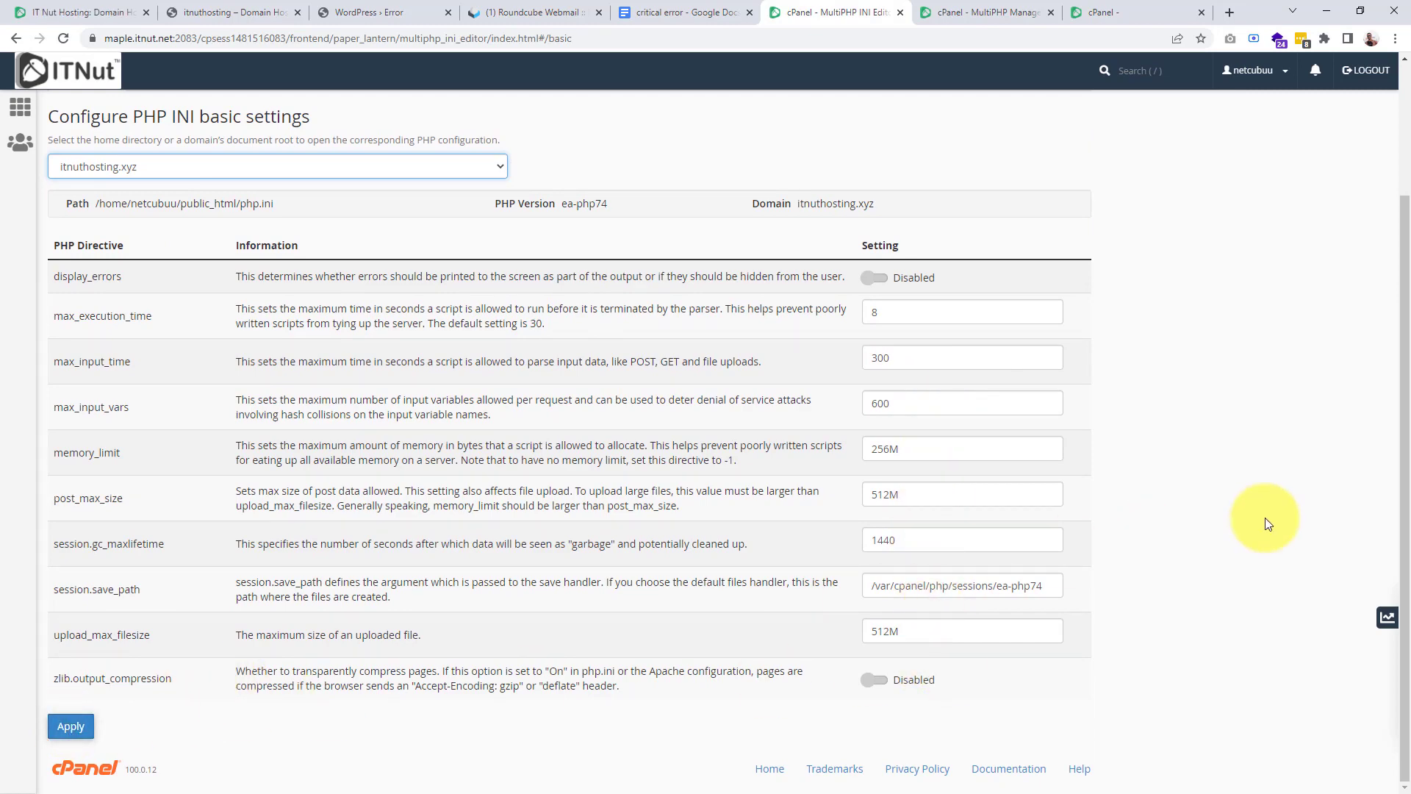
Step: Open the PHP options in PHP Selector and examine the execution time, input time, memory and upload limits
{"action": "left_click", "coordinate": [955, 10]}
{"action": "left_click", "coordinate": [1102, 12]}
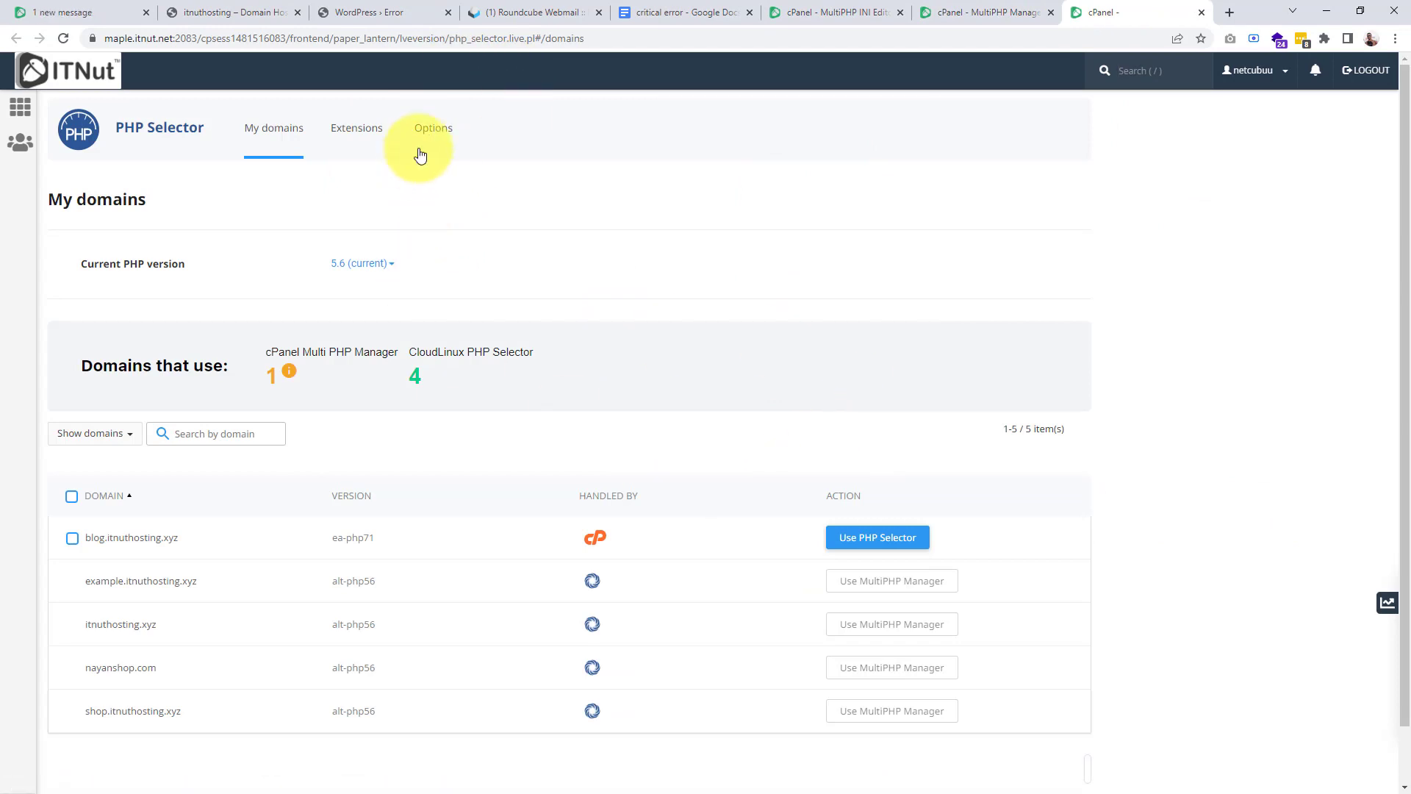
{"action": "left_click", "coordinate": [444, 135]}
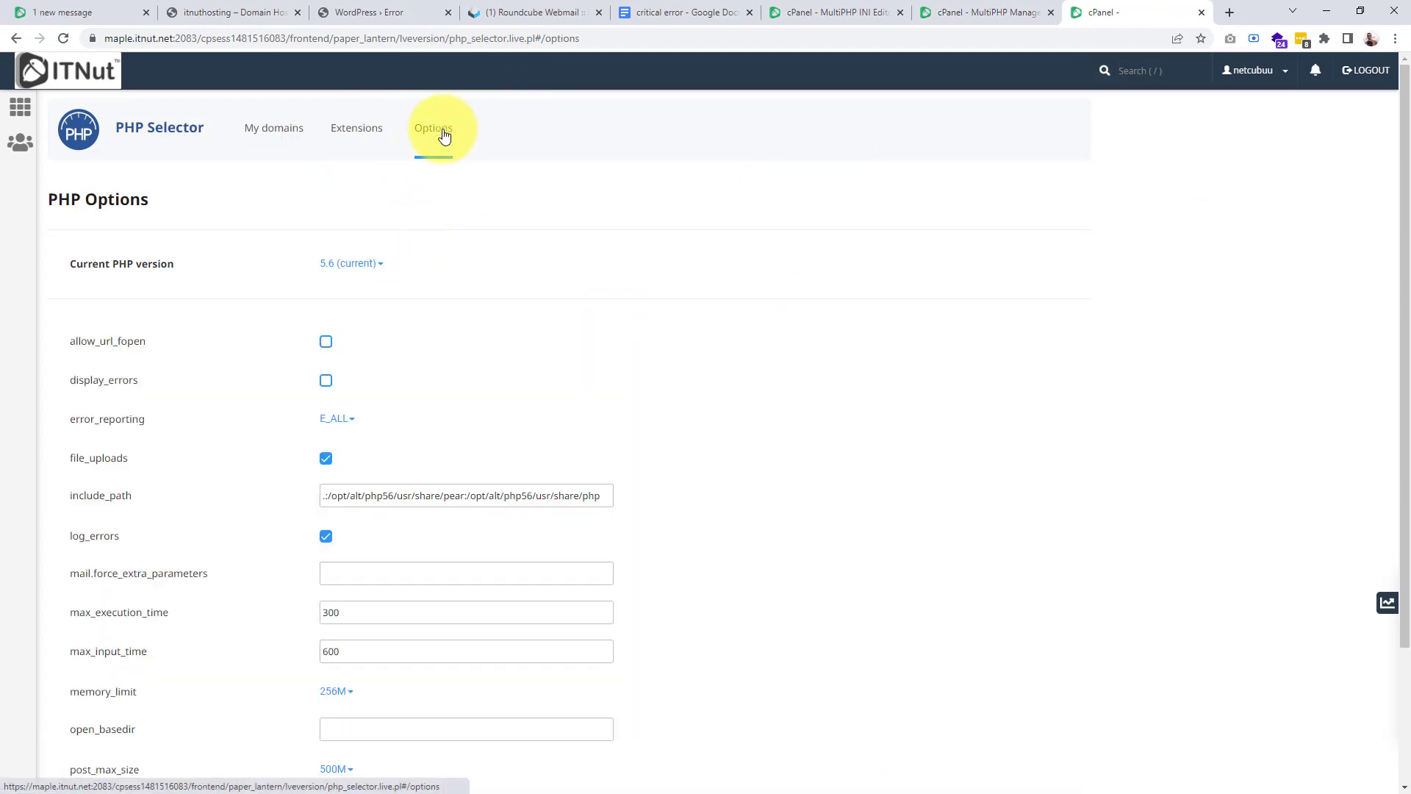
{"action": "scroll", "coordinate": [542, 431], "scroll_direction": "down", "scroll_amount": 3}
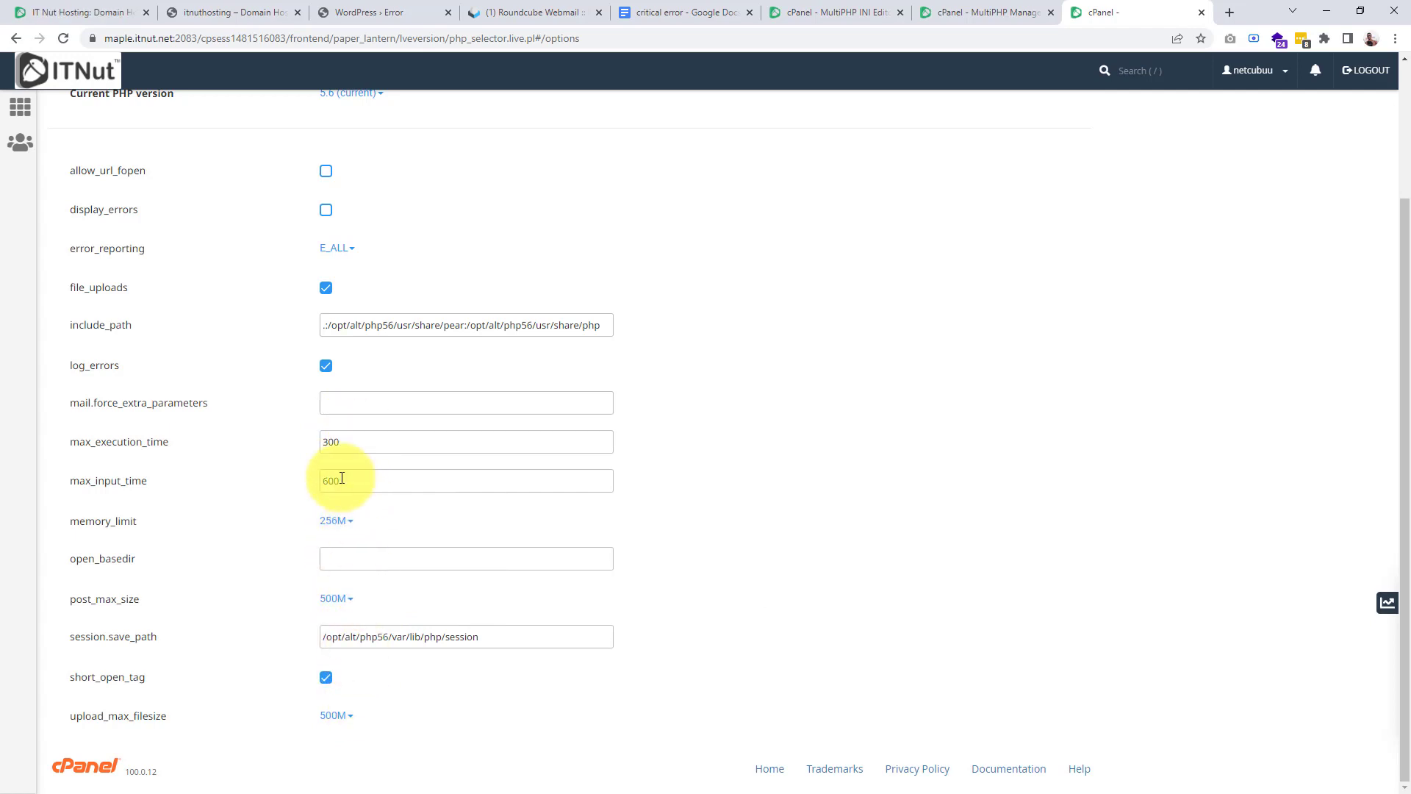
{"action": "left_click_drag", "start_coordinate": [123, 442], "coordinate": [66, 441]}
{"action": "left_click", "coordinate": [356, 441]}
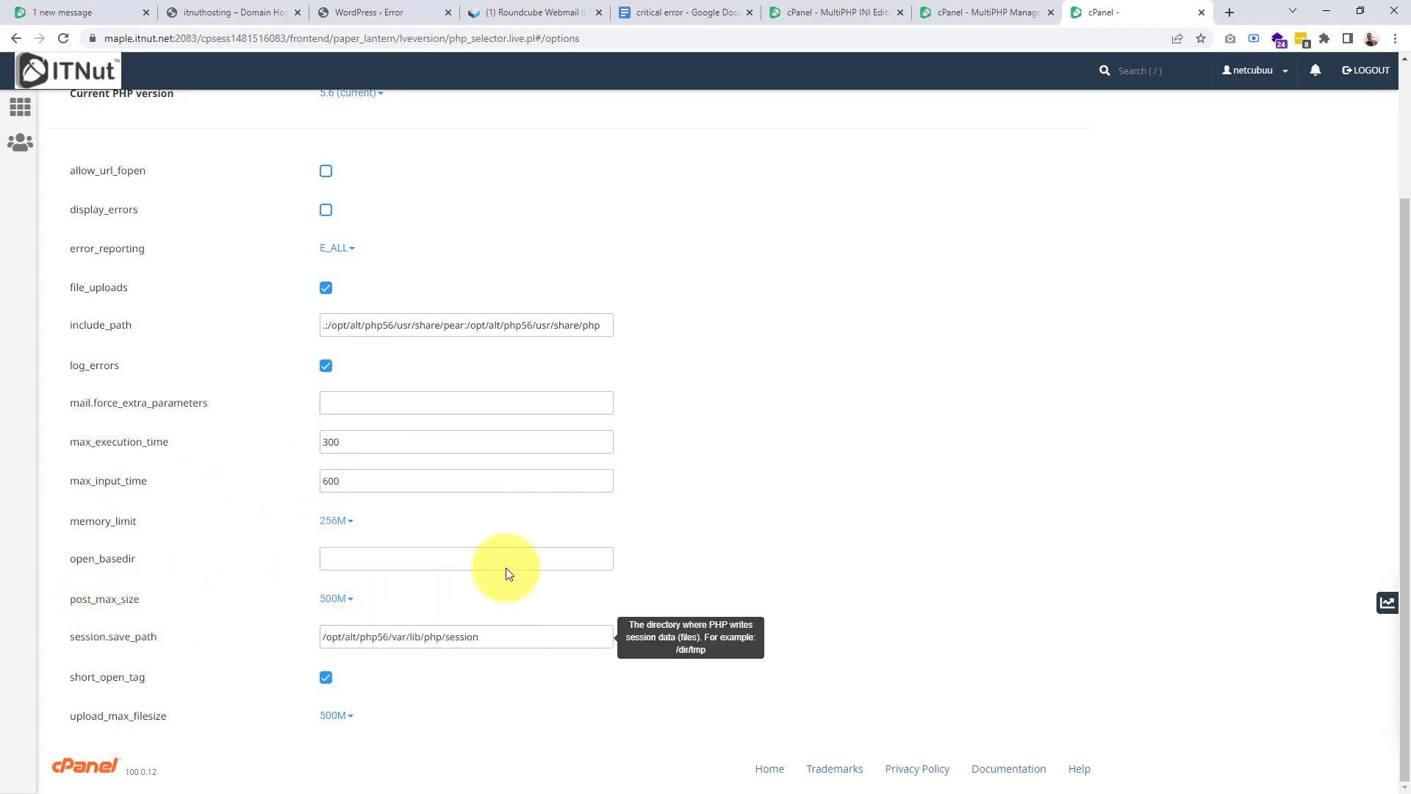
Step: Set post_max_size to 4M in the PHP options, and reset it to its default
{"action": "left_click", "coordinate": [344, 601]}
{"action": "left_click", "coordinate": [362, 667]}
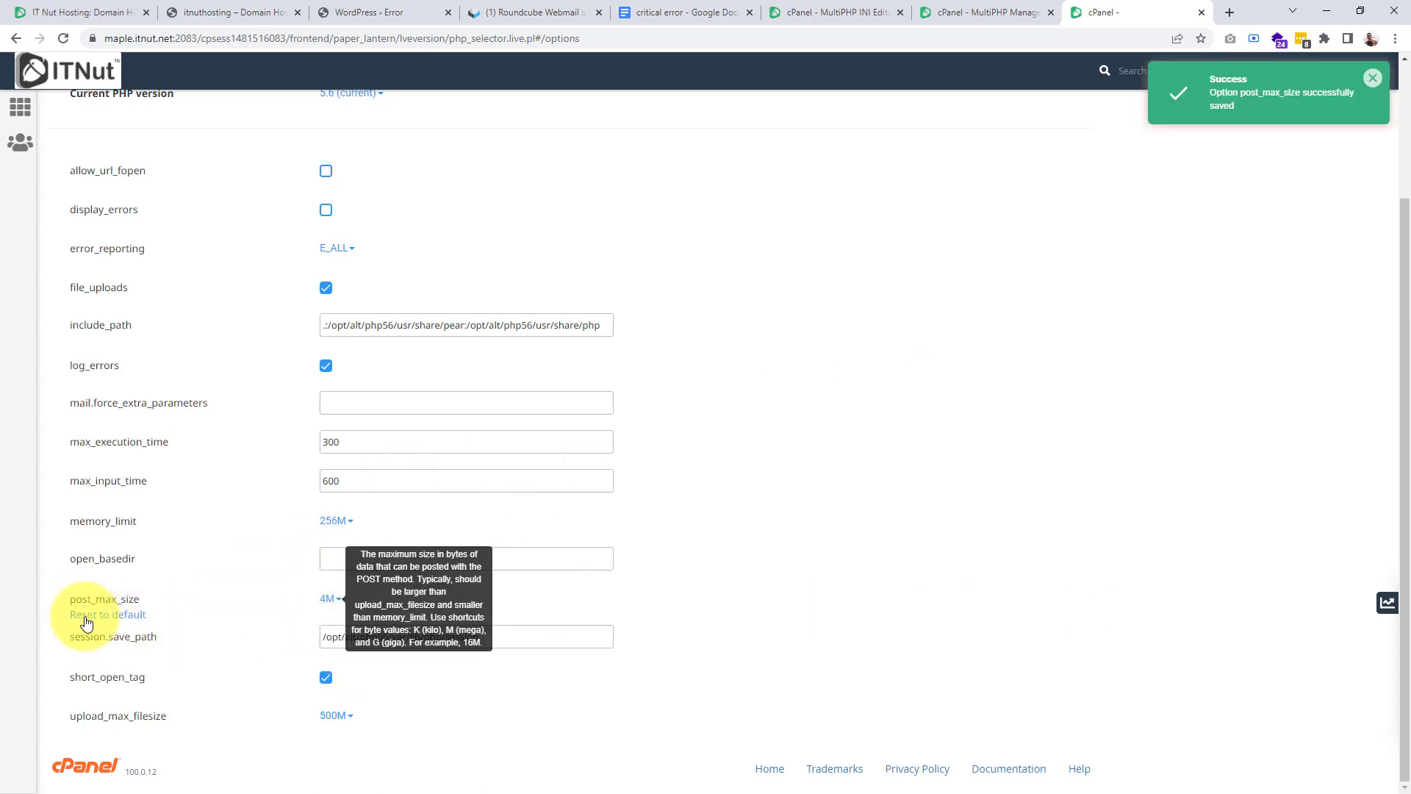
{"action": "left_click", "coordinate": [118, 615]}
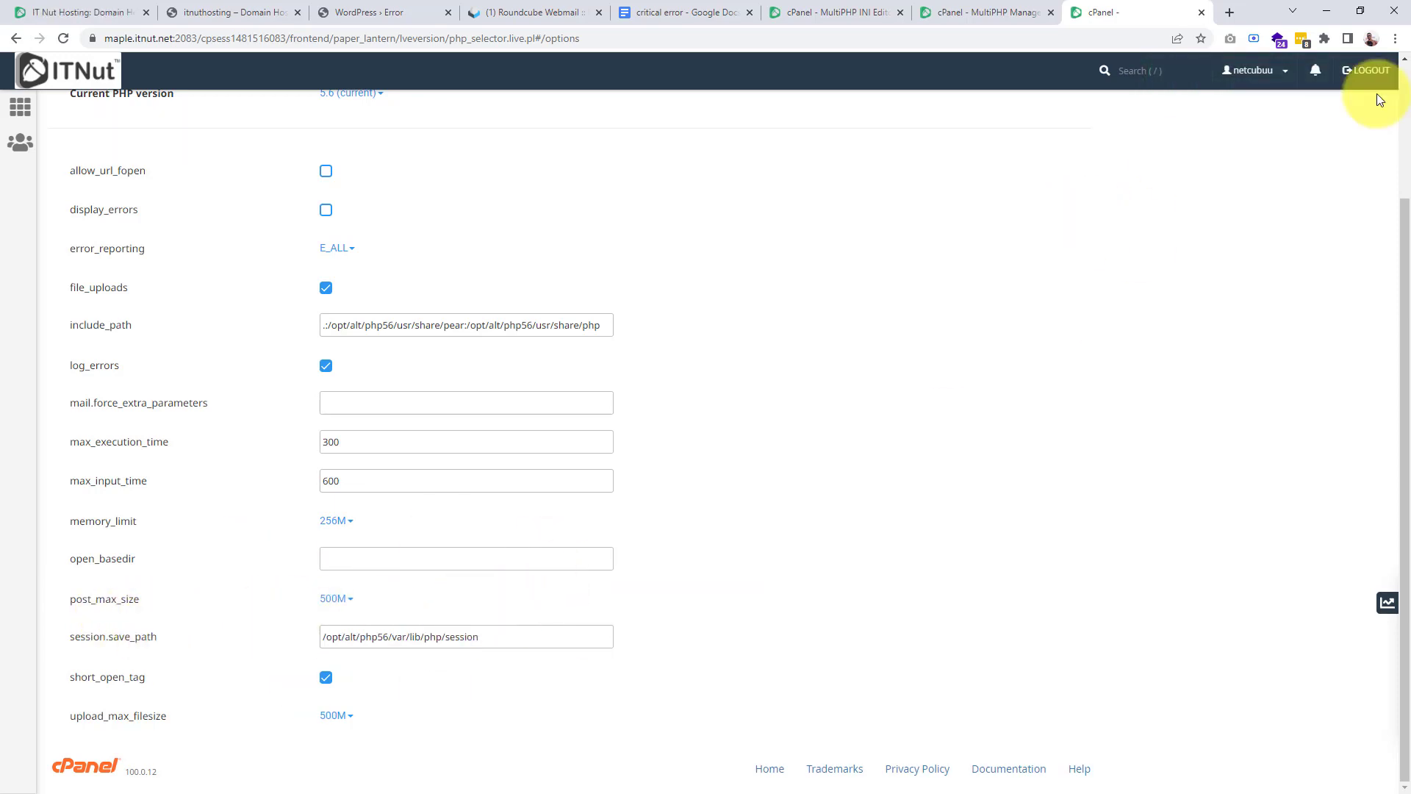
Step: Check off Disable All Plugins, Raise the PHP Memory Limit and Upgrade Your PHP Version in the critical error document
{"action": "left_click", "coordinate": [645, 1]}
{"action": "left_click", "coordinate": [469, 306]}
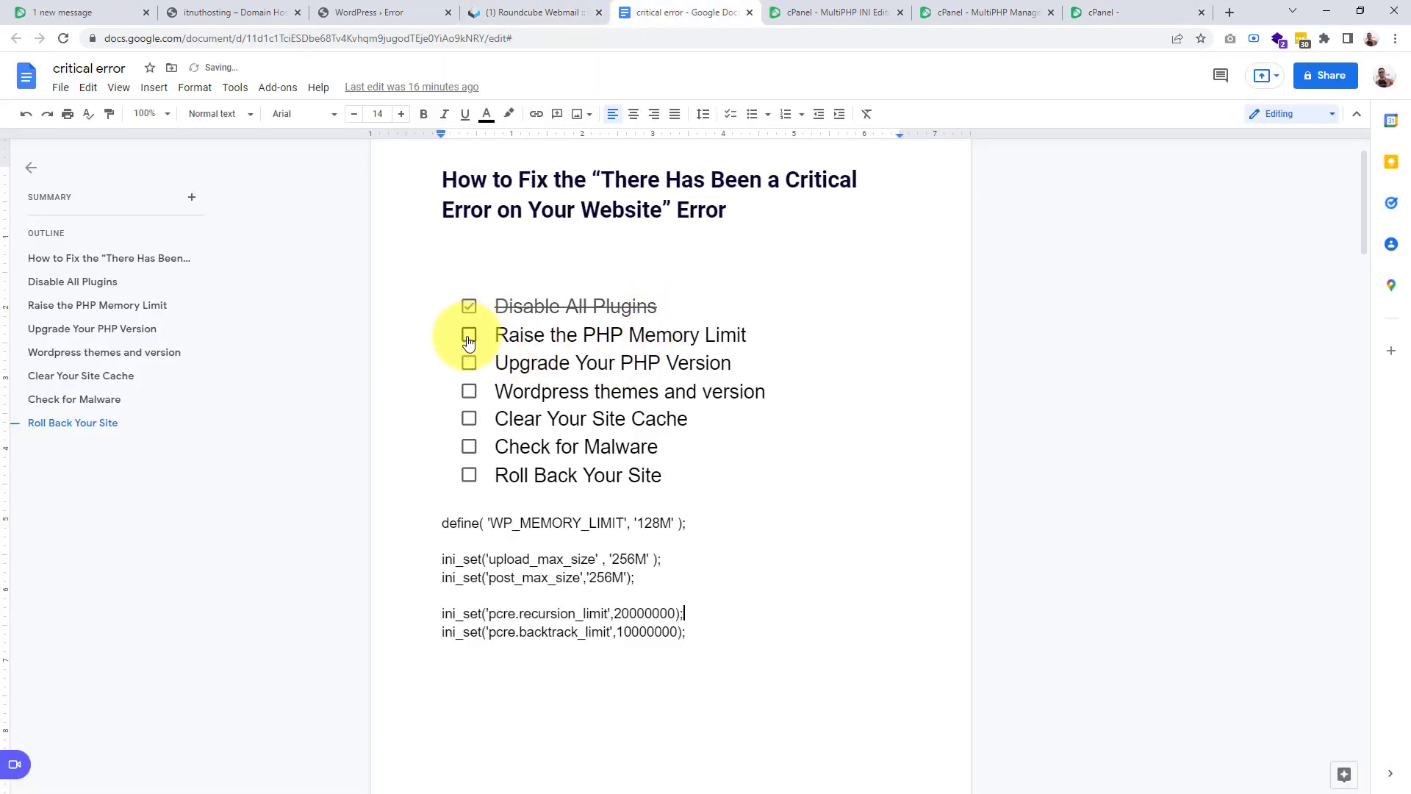
{"action": "left_click", "coordinate": [469, 338]}
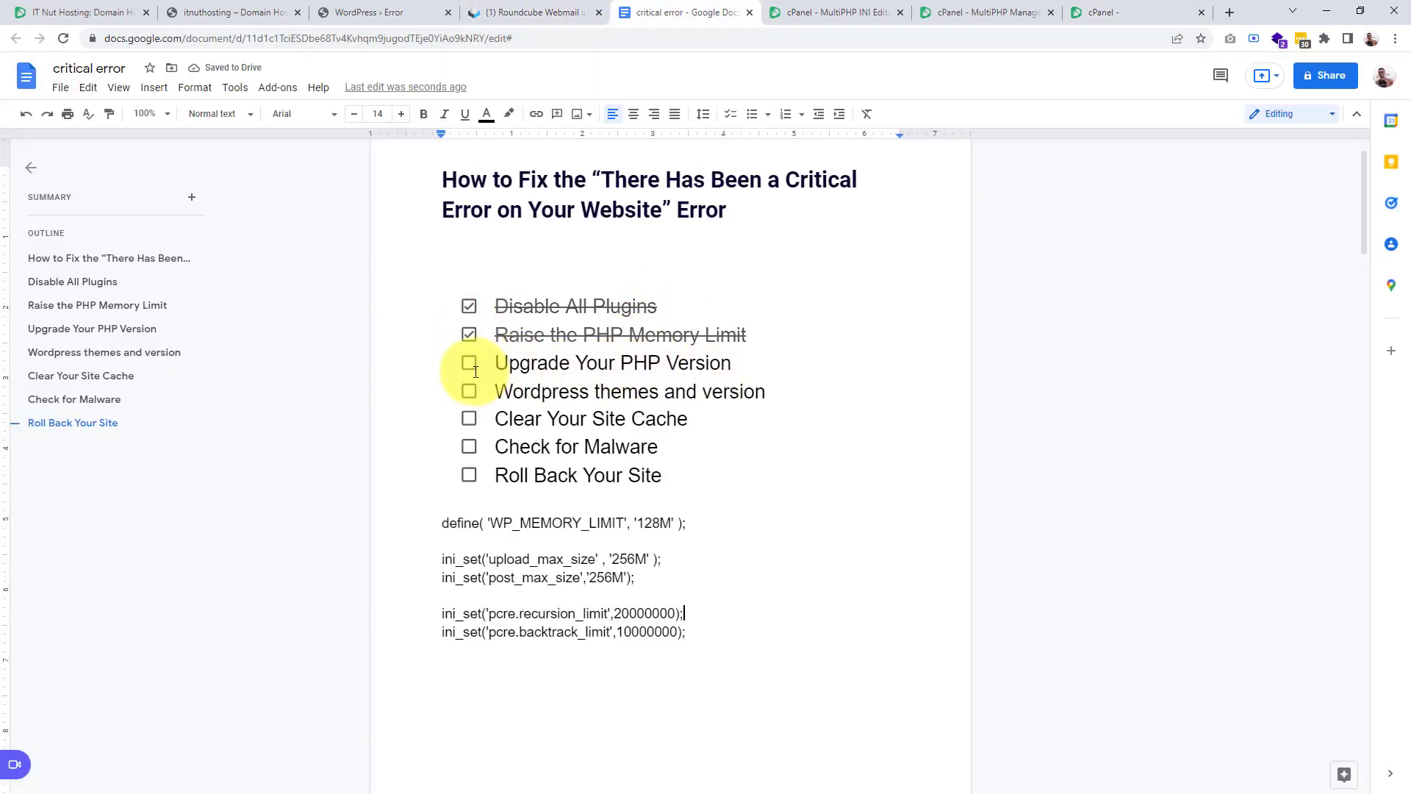
{"action": "left_click", "coordinate": [471, 364]}
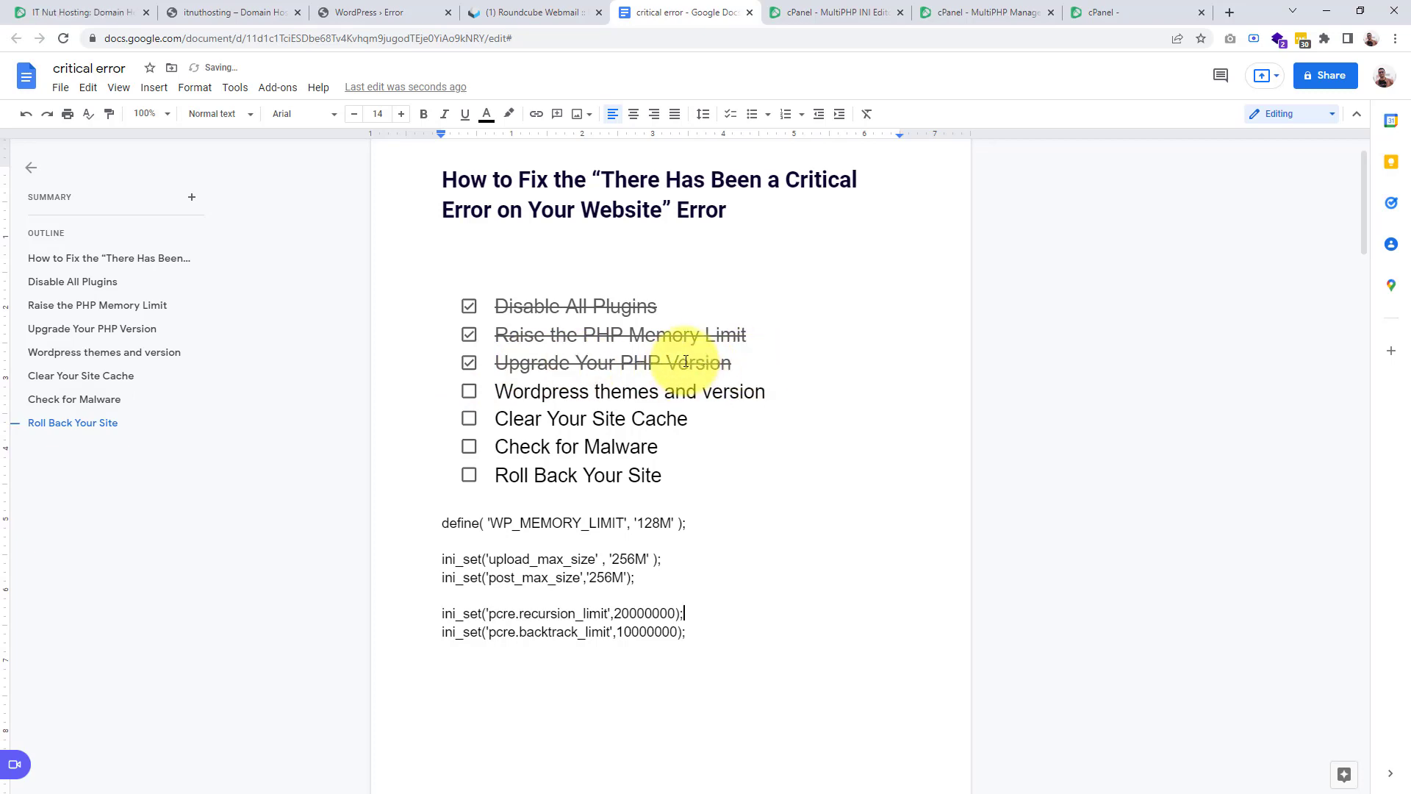
Step: Select itnuthosting.xyz in MultiPHP Manager and view the PHP versions available for it, without applying one
{"action": "left_click", "coordinate": [827, 13]}
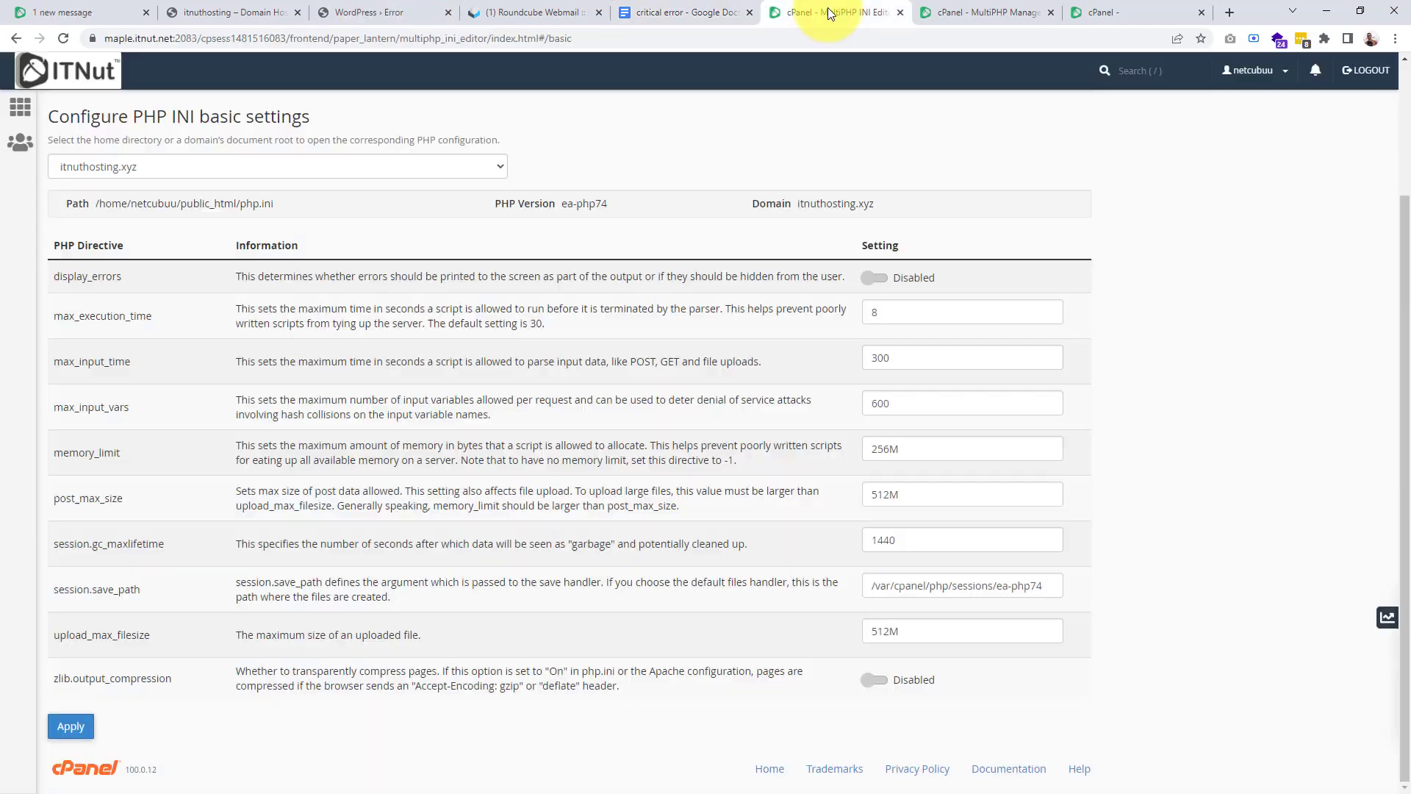
{"action": "left_click", "coordinate": [990, 8]}
{"action": "left_click", "coordinate": [1102, 12]}
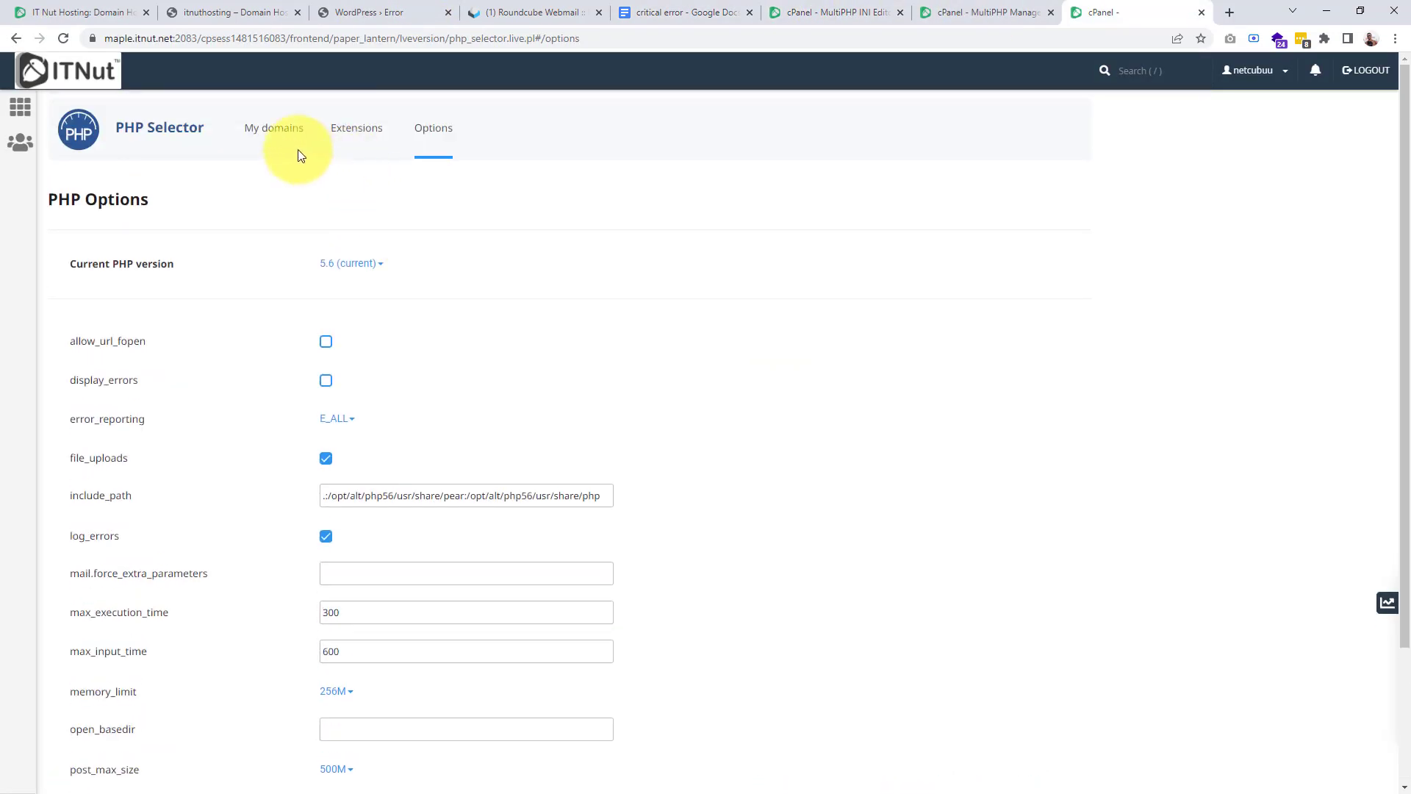
{"action": "left_click", "coordinate": [273, 136]}
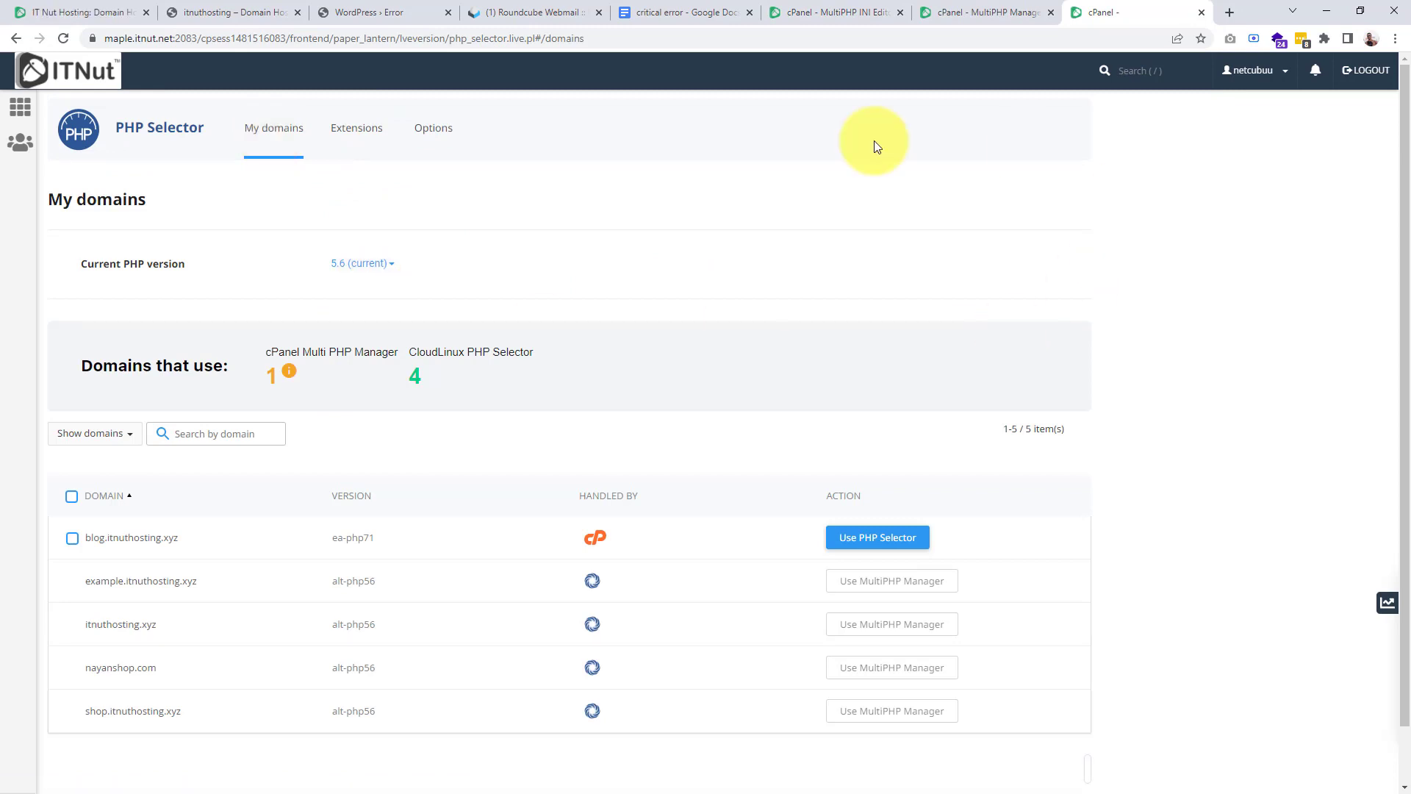
{"action": "left_click", "coordinate": [946, 4]}
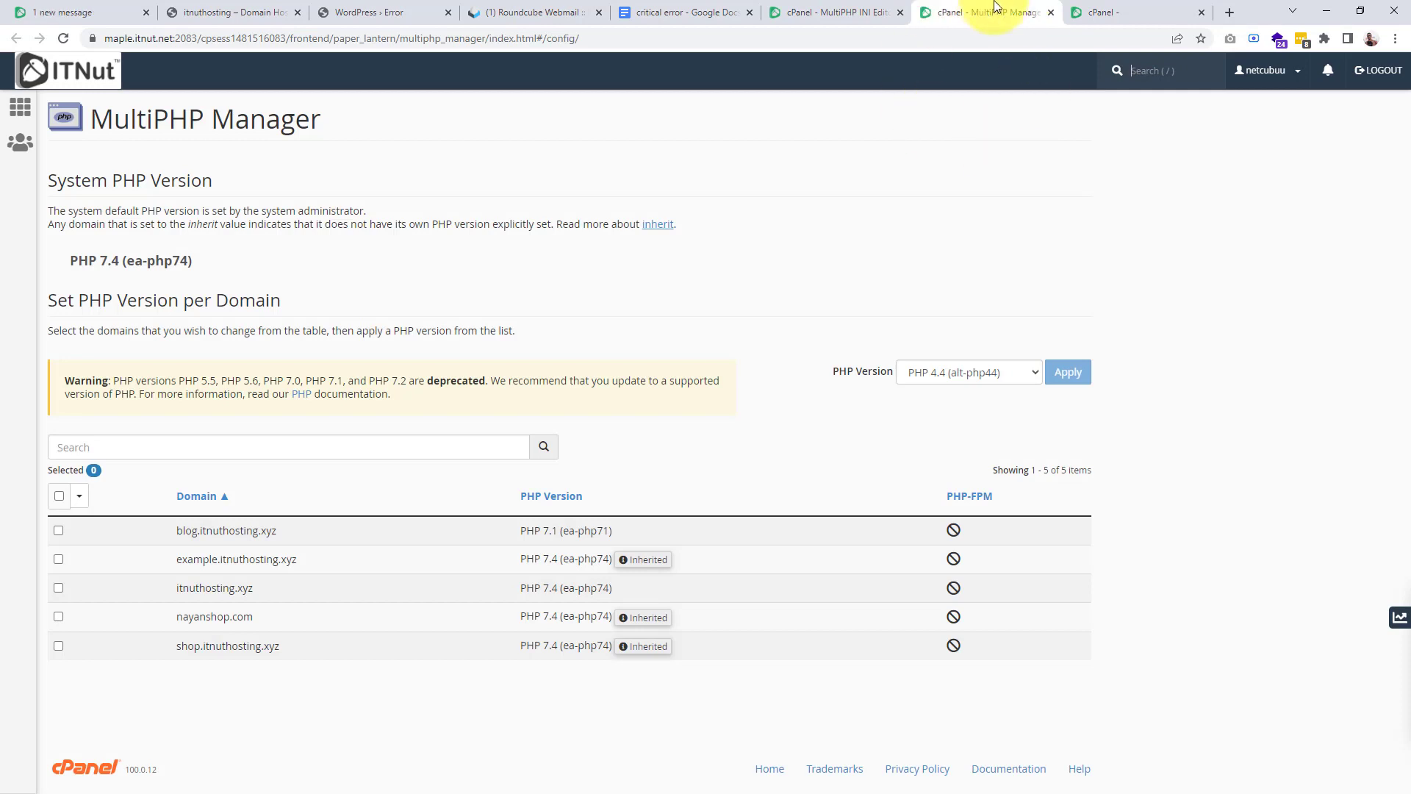
{"action": "left_click", "coordinate": [60, 588]}
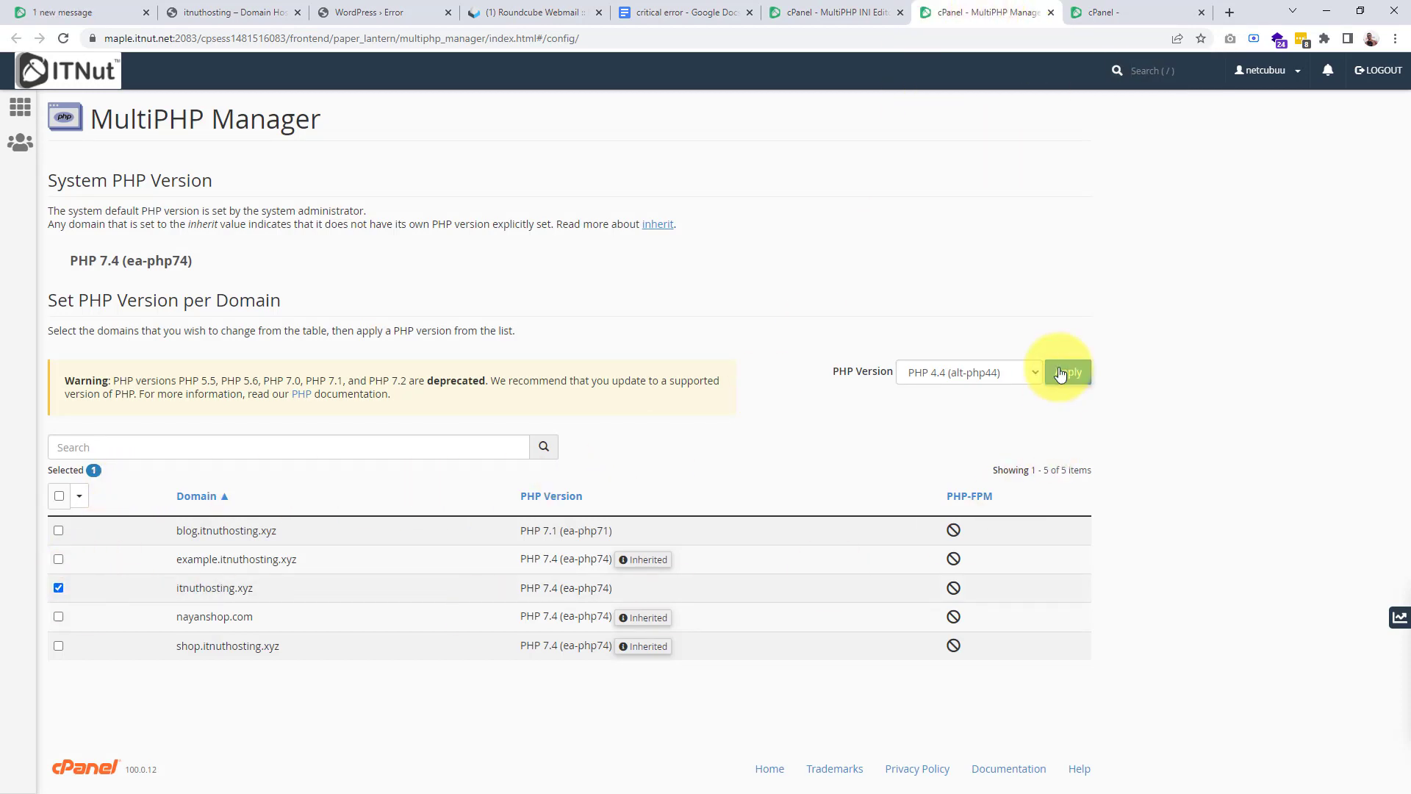
{"action": "left_click", "coordinate": [1025, 374]}
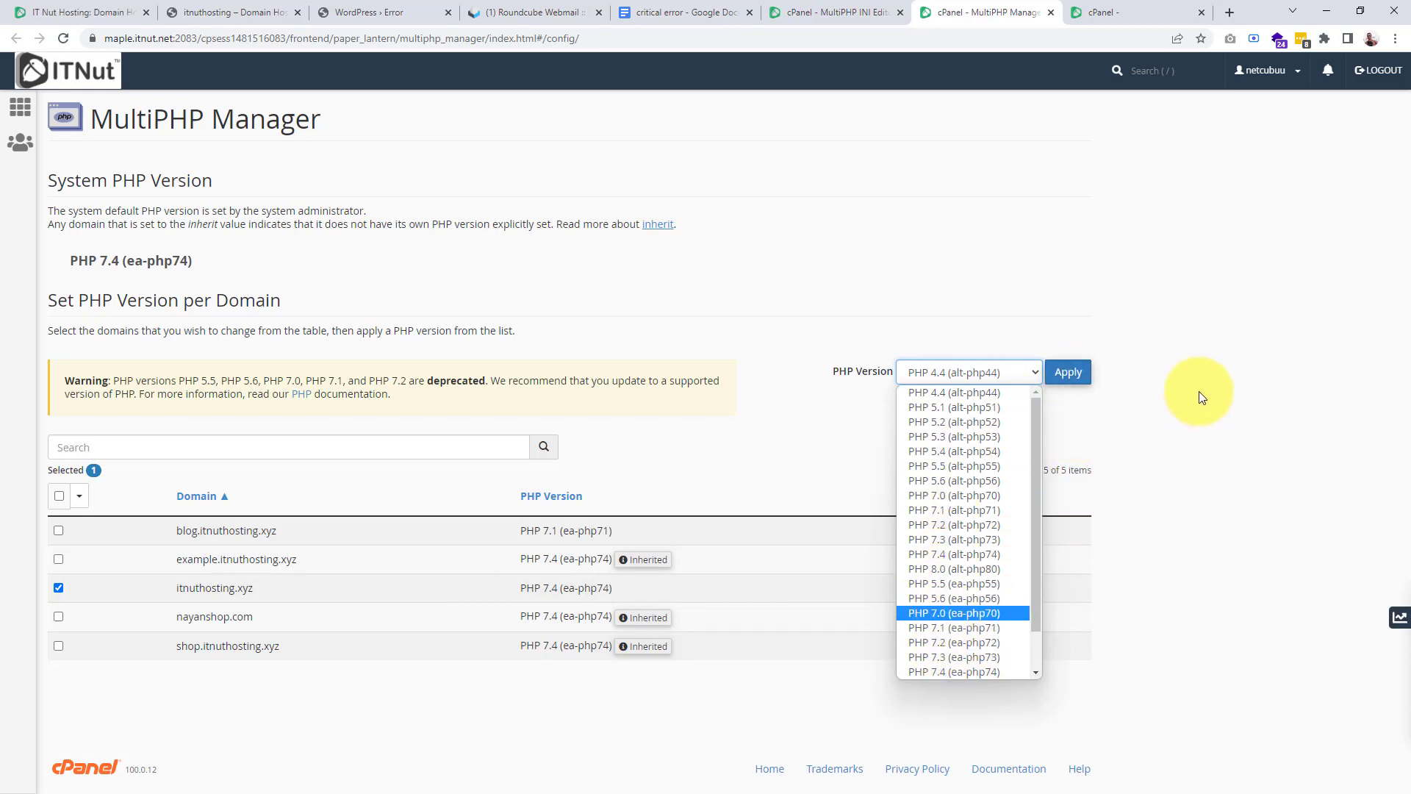
Step: Choose PHP 8.0 in PHP Selector and set it as the current version
{"action": "left_click", "coordinate": [1132, 9]}
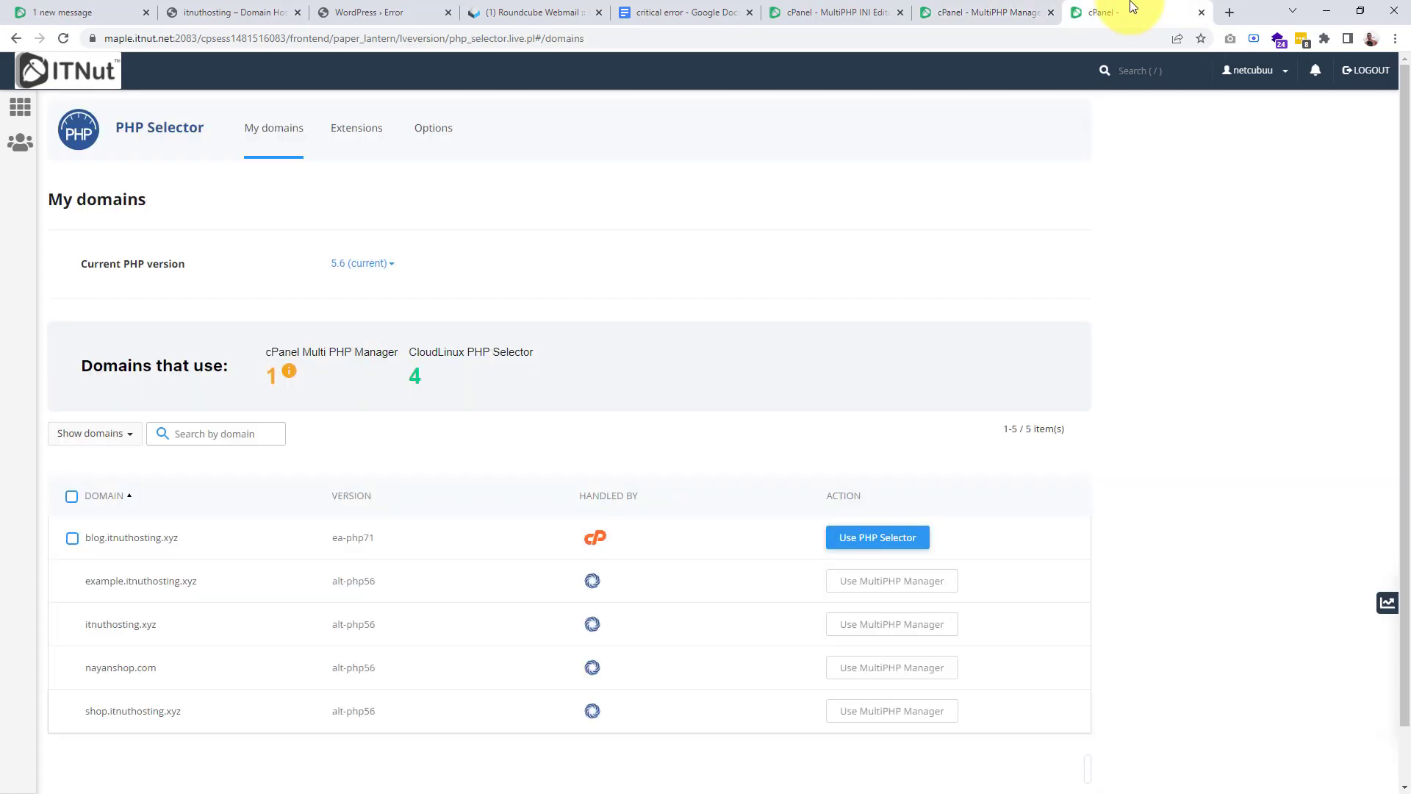
{"action": "left_click", "coordinate": [388, 264]}
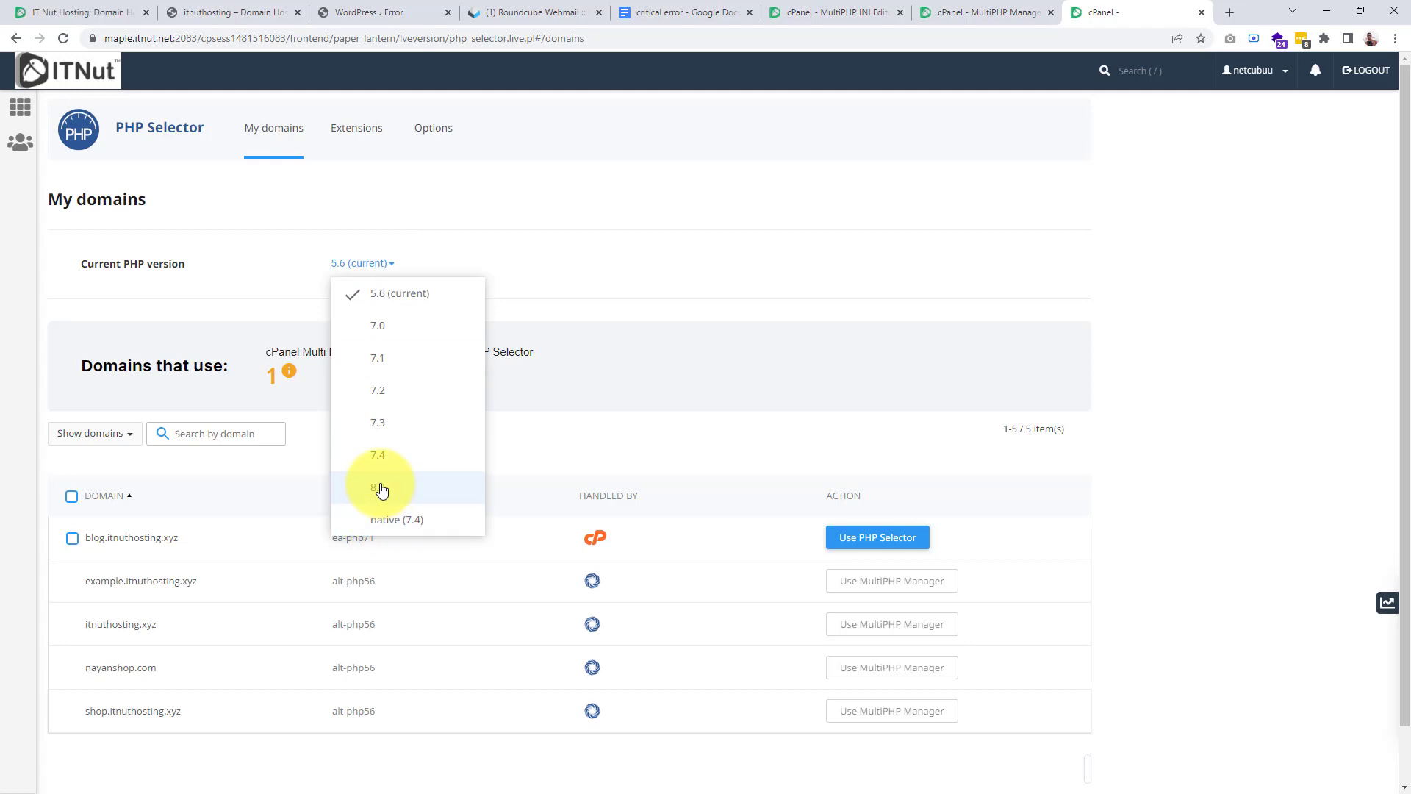
{"action": "left_click", "coordinate": [379, 488]}
{"action": "left_click", "coordinate": [388, 270]}
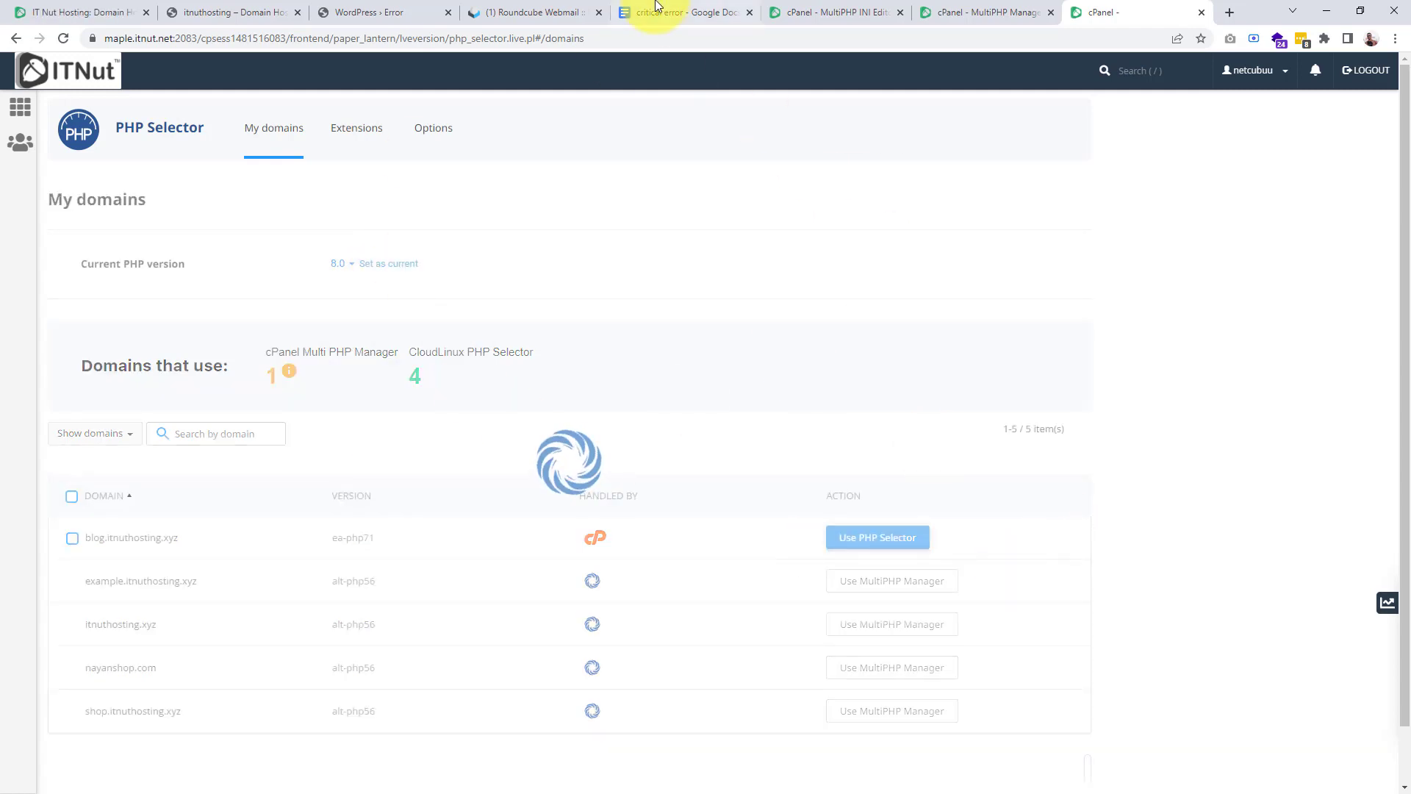
Step: Check off Wordpress themes and version, Clear Your Site Cache and Check for Malware in the critical error document
{"action": "left_click", "coordinate": [693, 7]}
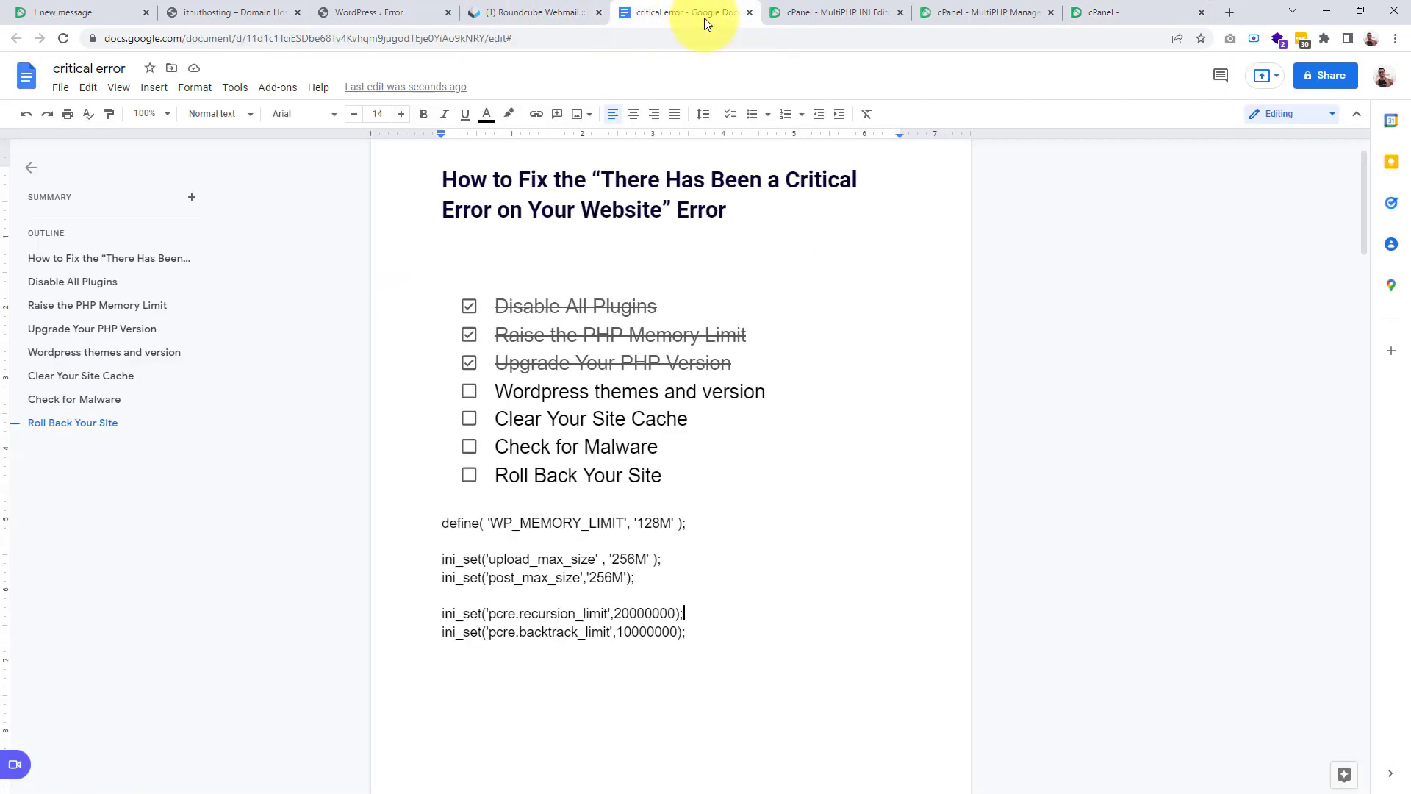
{"action": "left_click", "coordinate": [468, 397]}
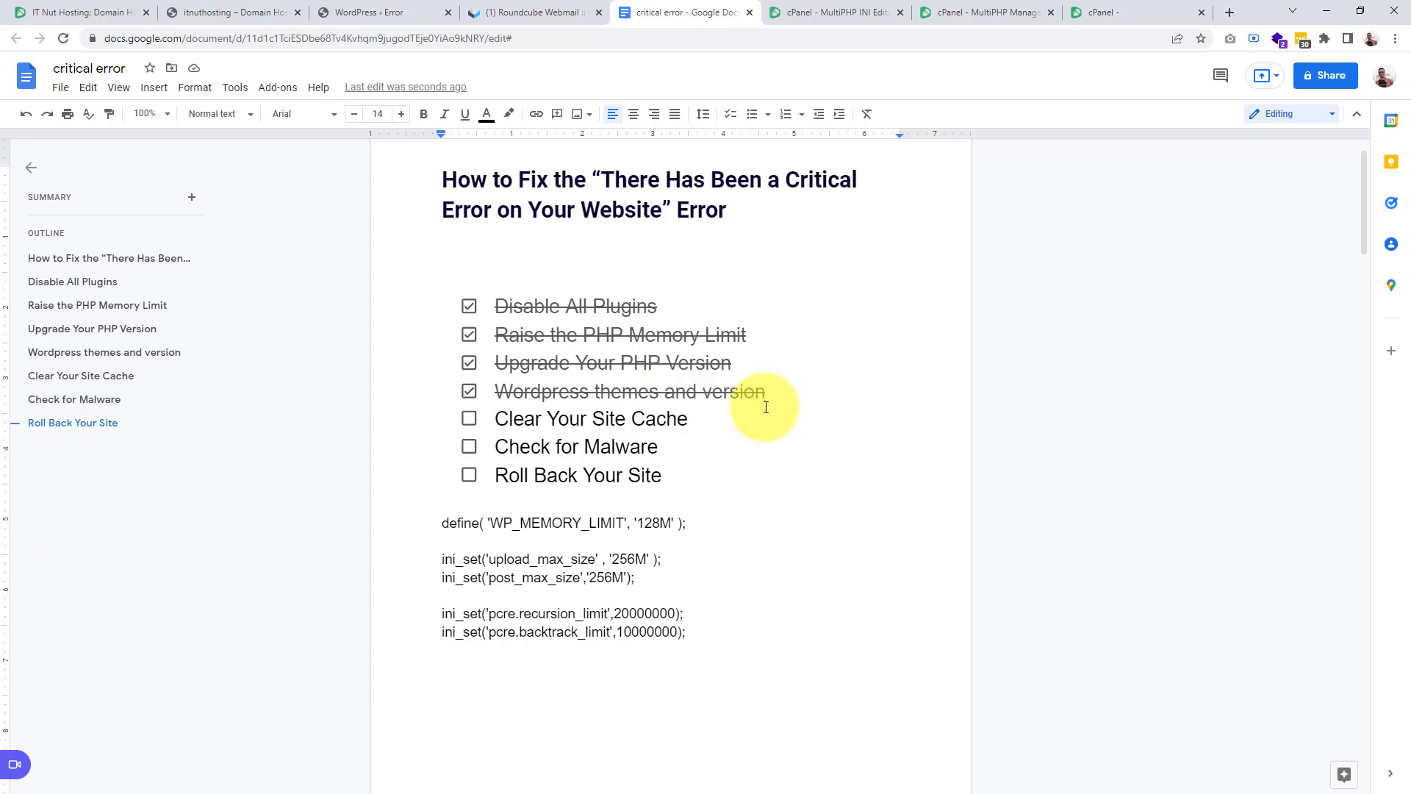
{"action": "left_click", "coordinate": [469, 421]}
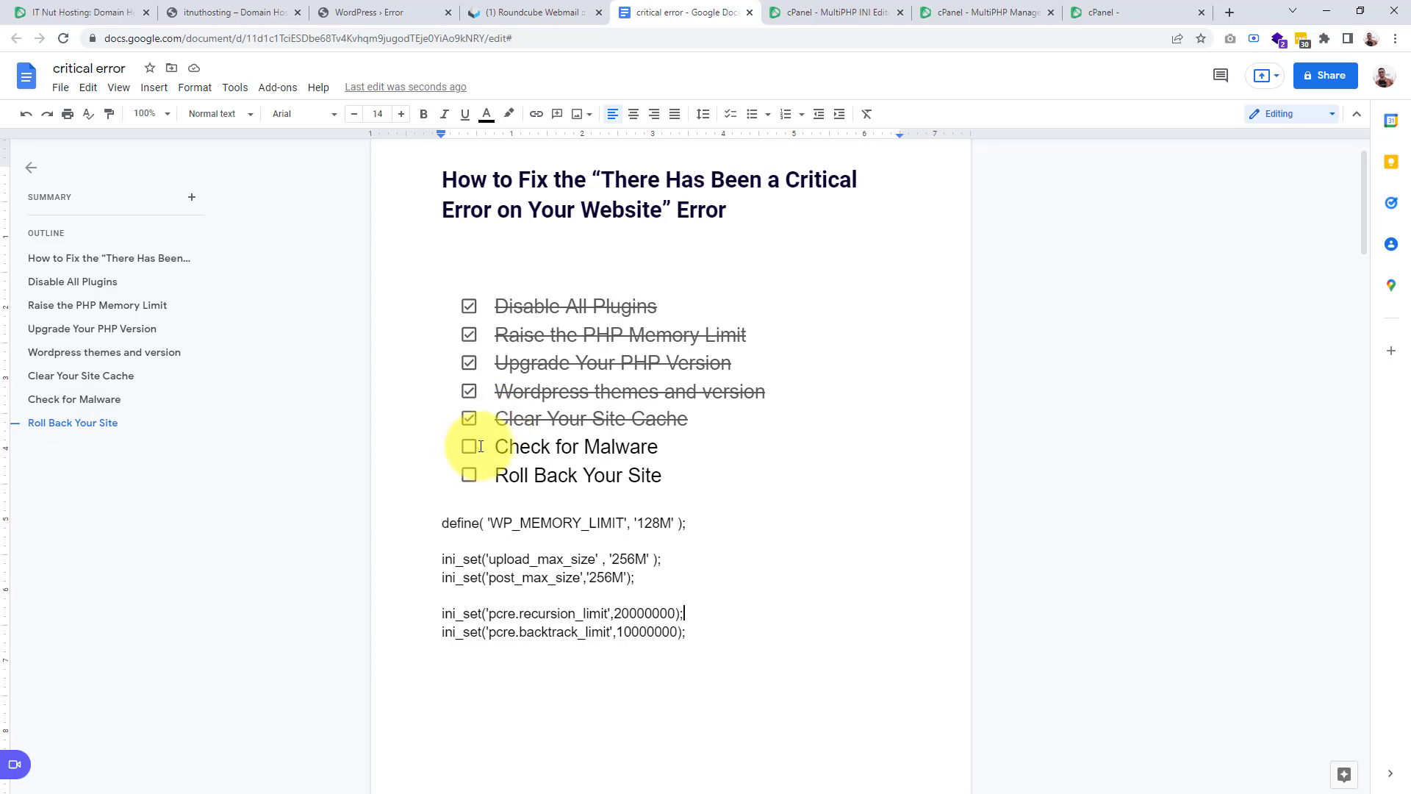
{"action": "left_click", "coordinate": [469, 450]}
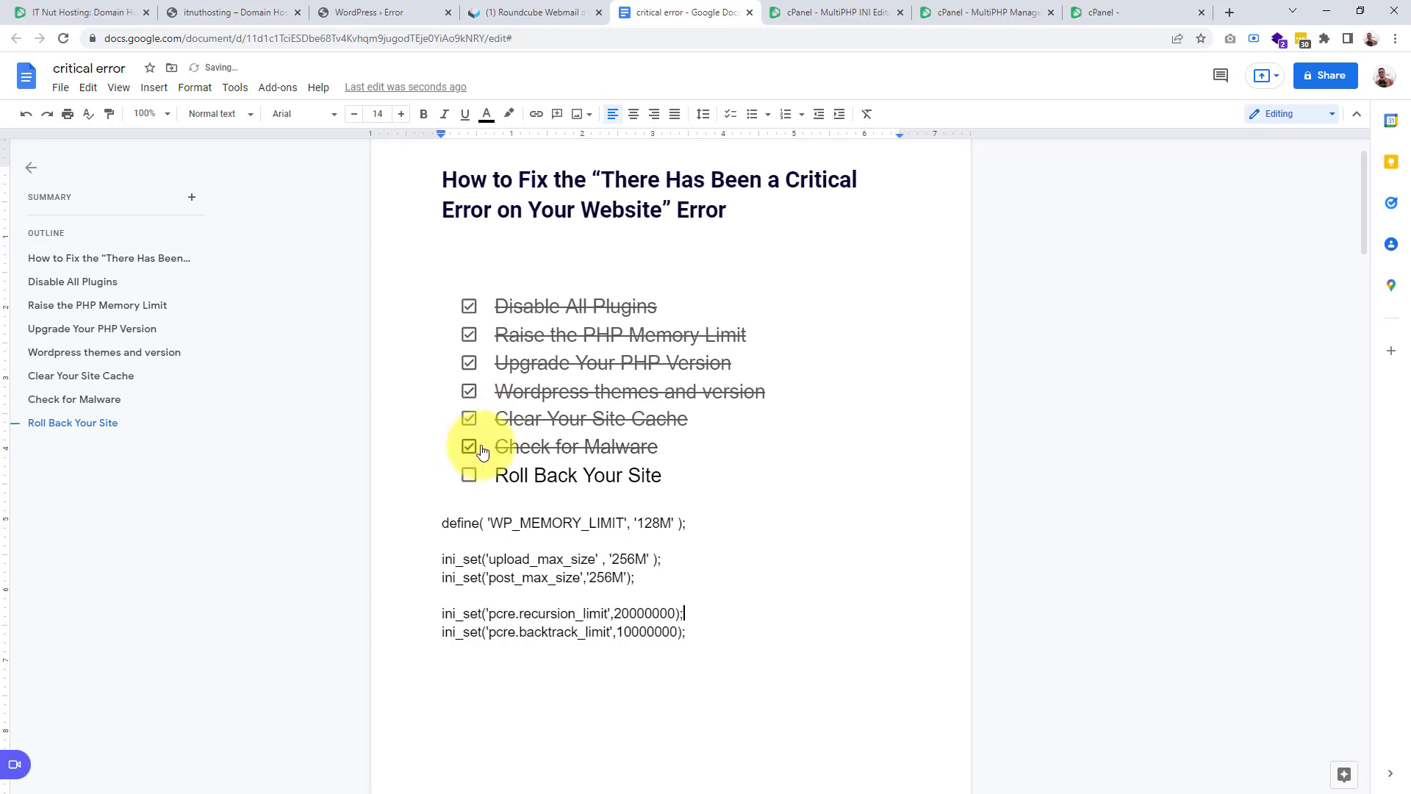
Step: Return the INI editor to cPanel's main page, and revisit the technical issue email, WordPress error page and MultiPHP Manager
{"action": "left_click", "coordinate": [862, 9]}
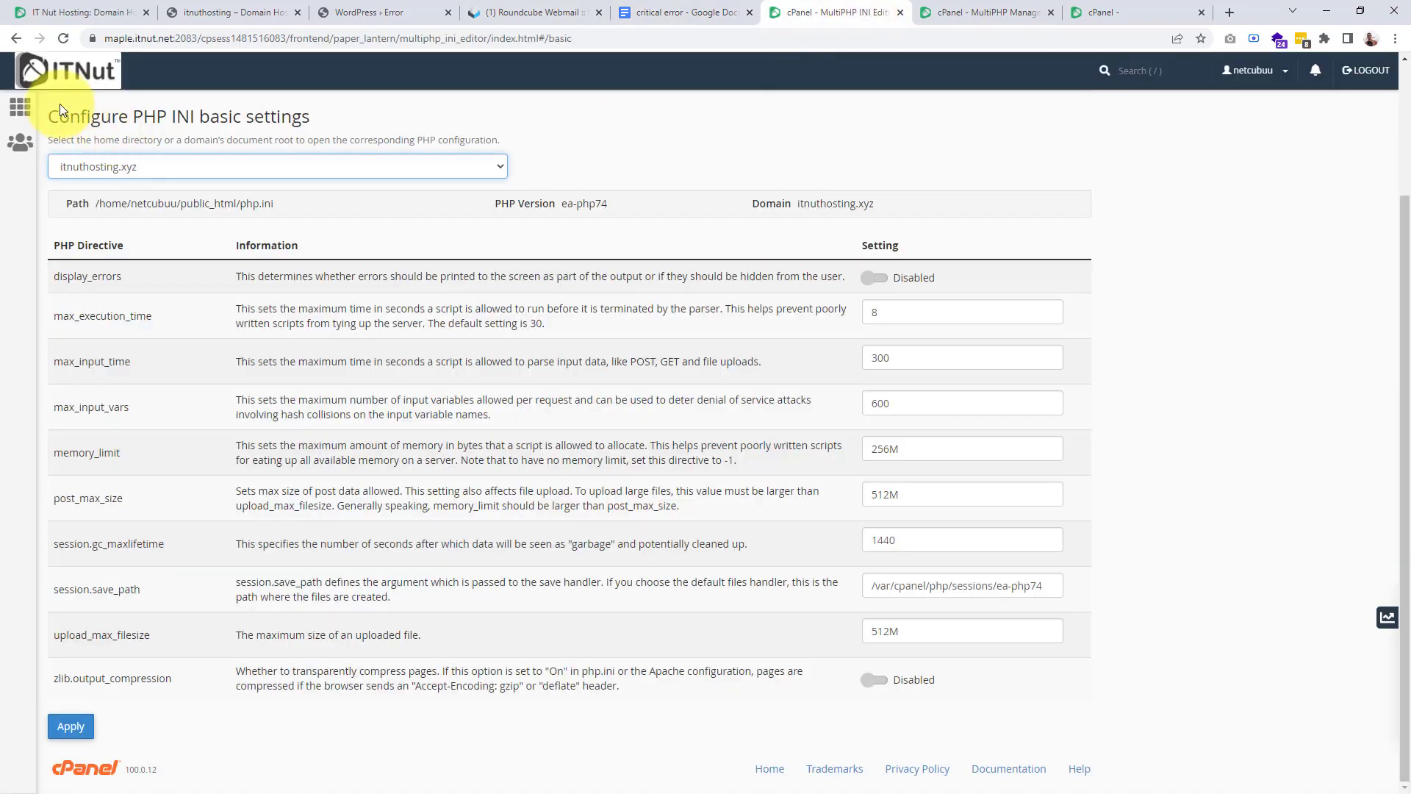
{"action": "left_click", "coordinate": [50, 84]}
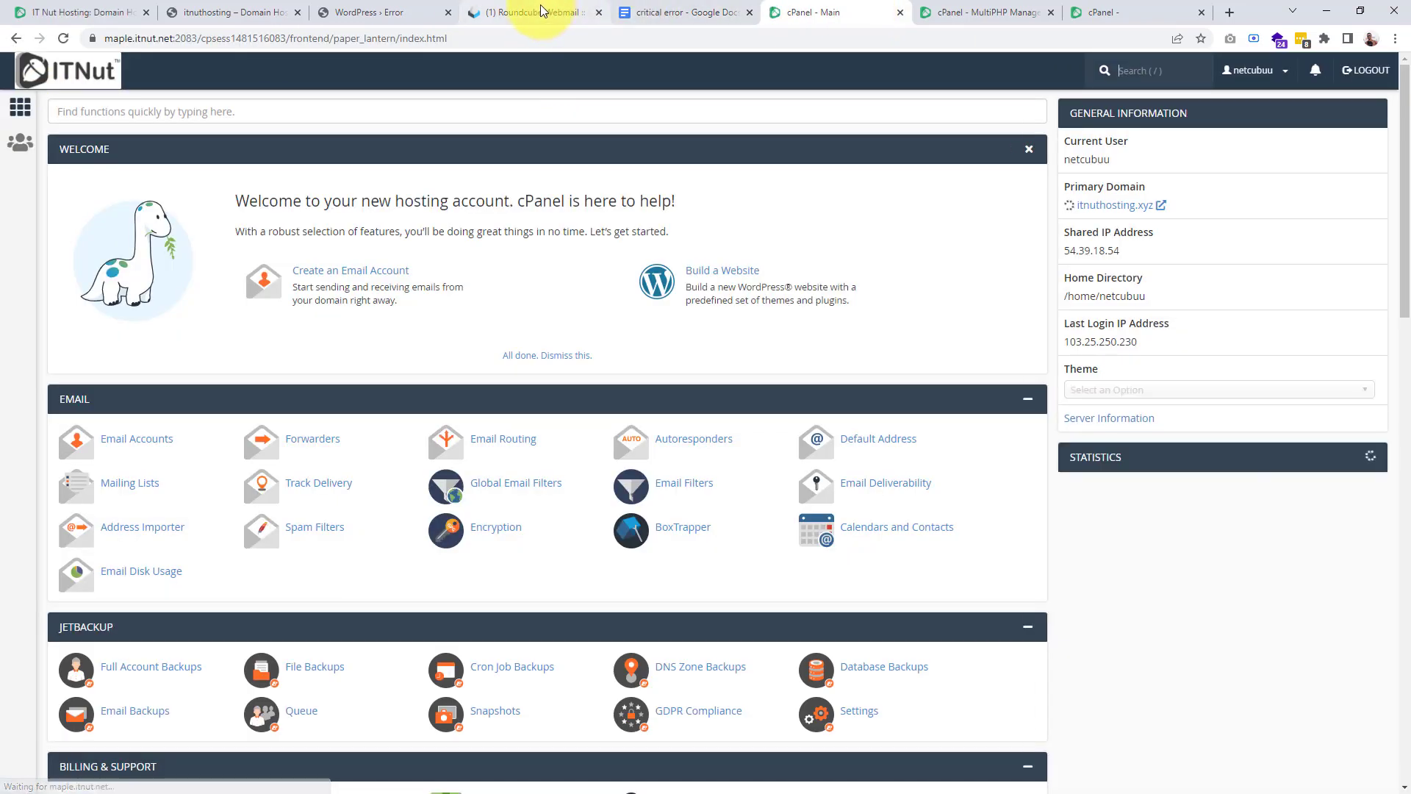
{"action": "left_click", "coordinate": [526, 9]}
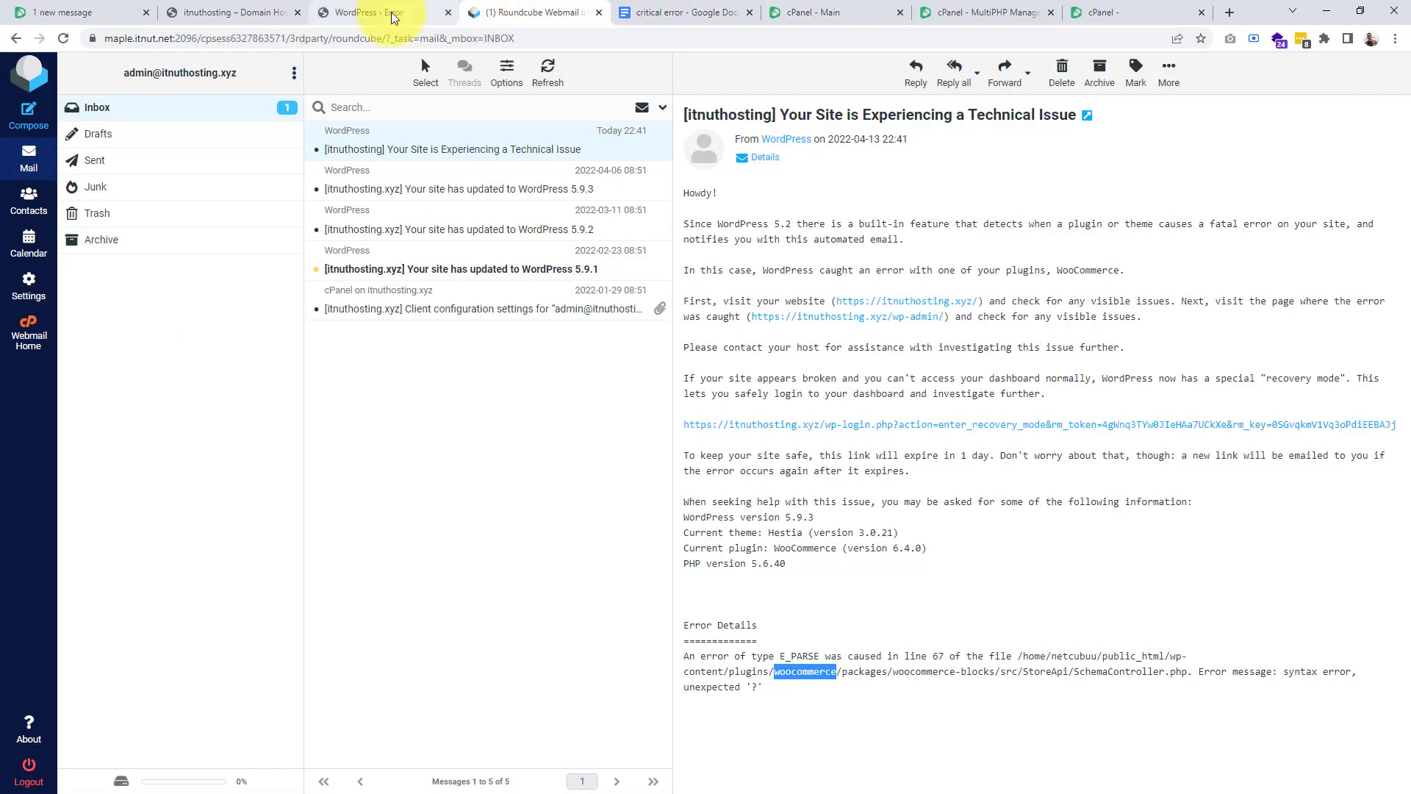
{"action": "left_click", "coordinate": [389, 11]}
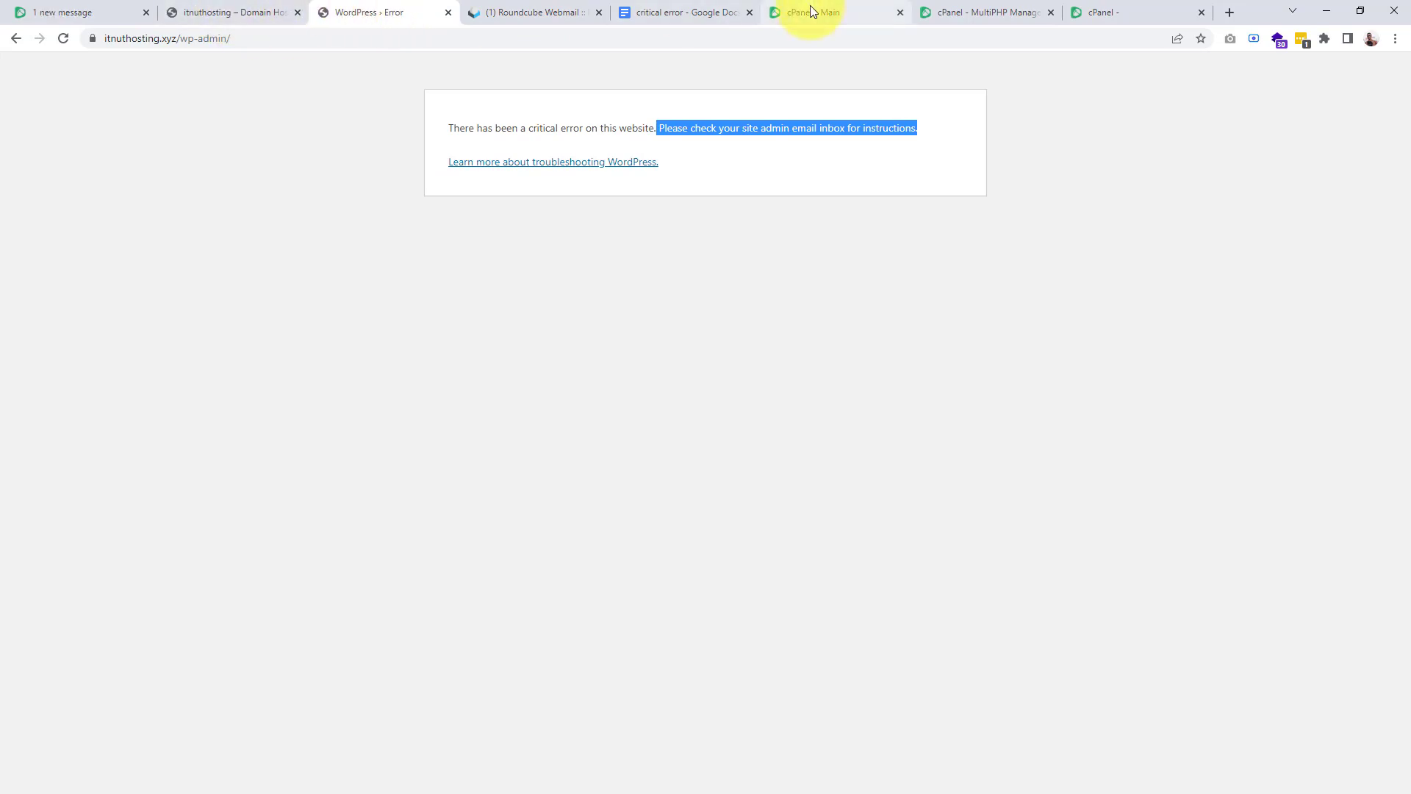
{"action": "left_click", "coordinate": [976, 8]}
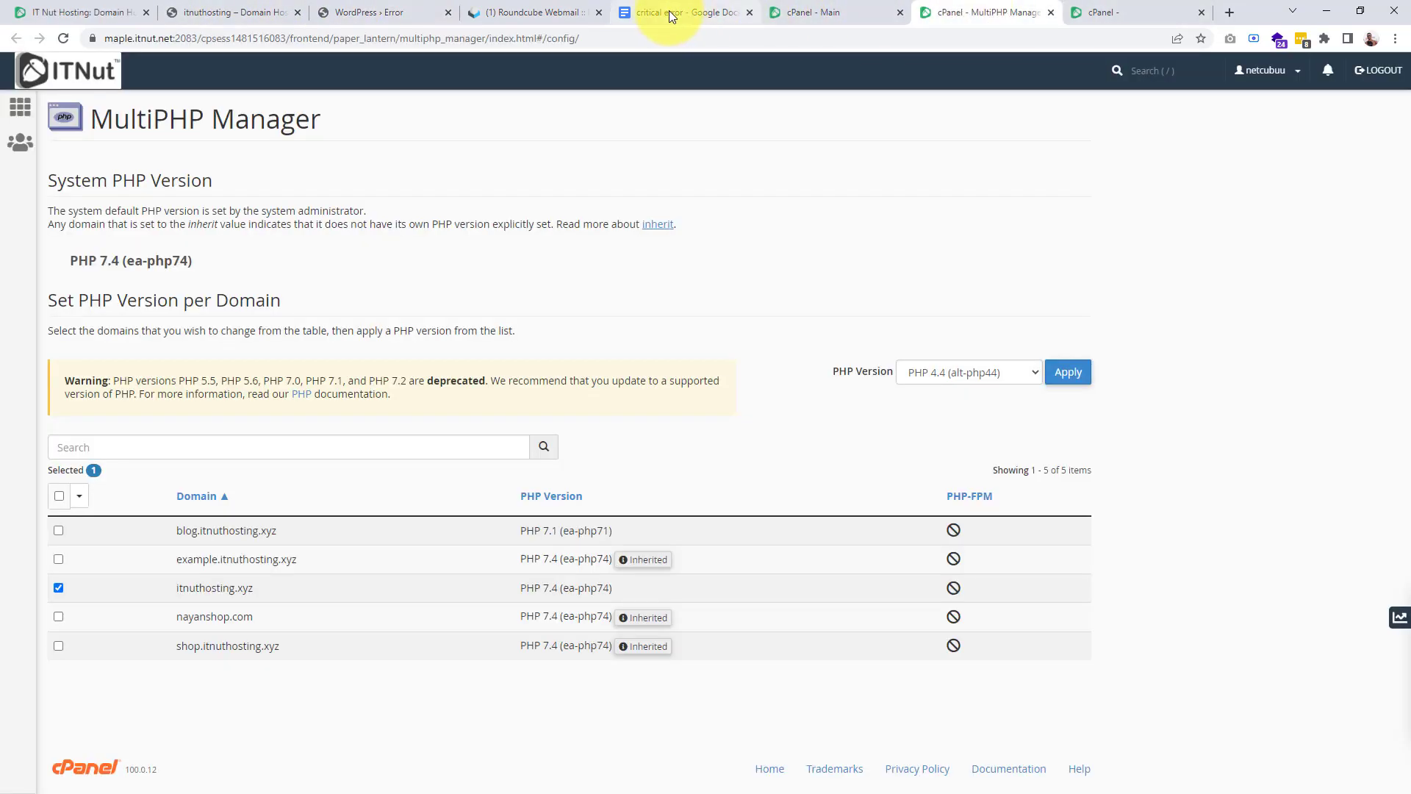
Step: Check off Roll Back Your Site in the critical error document and select all seven checklist items
{"action": "left_click", "coordinate": [377, 4]}
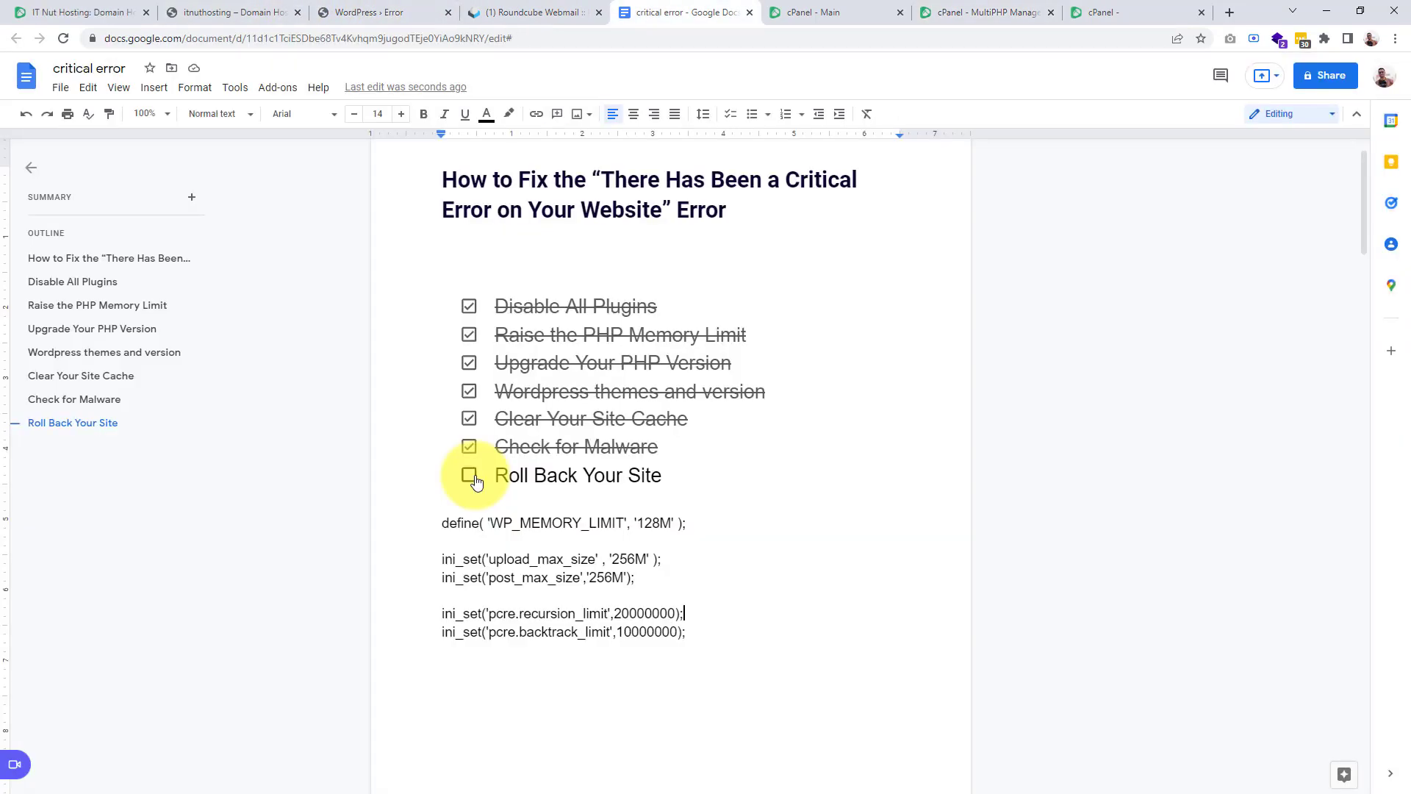
{"action": "left_click", "coordinate": [470, 475]}
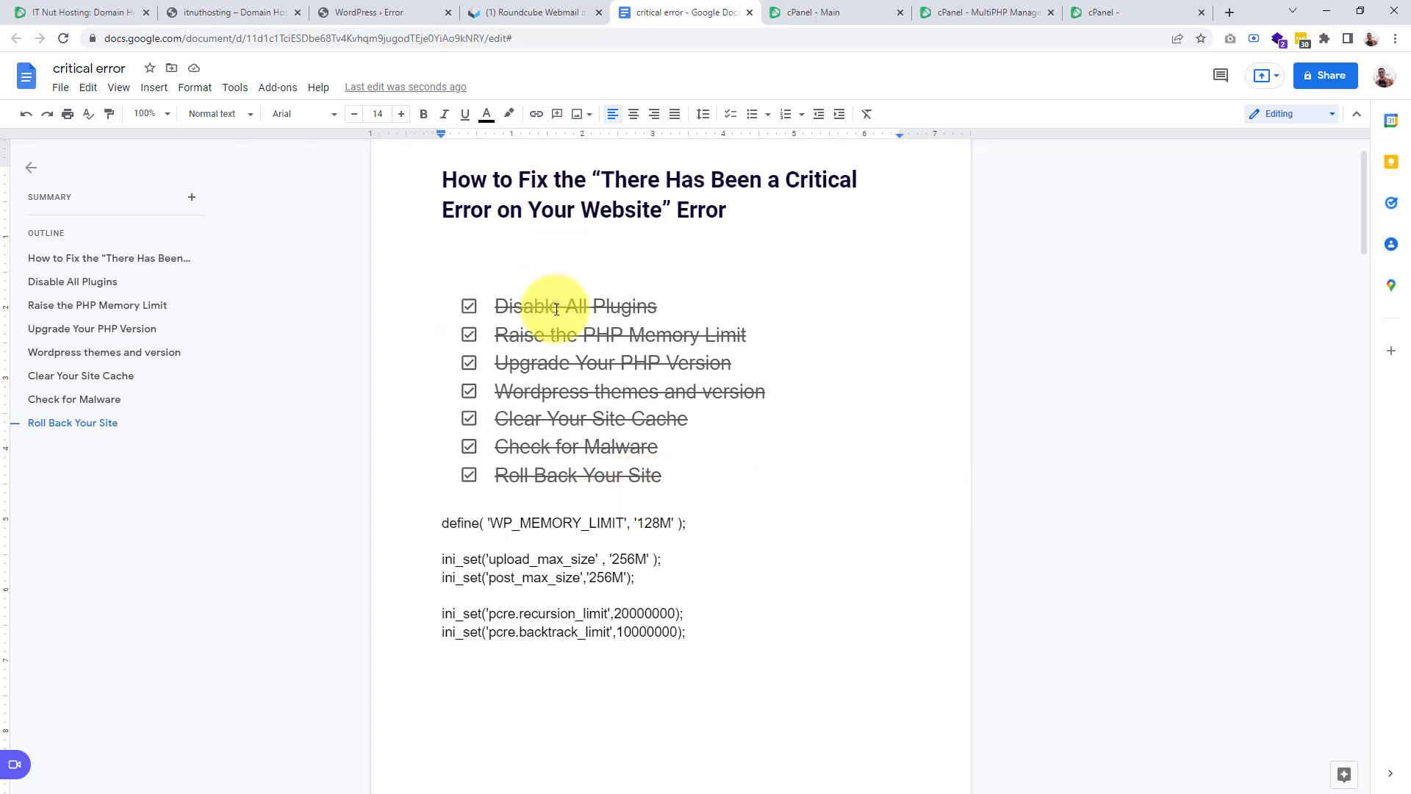
{"action": "left_click_drag", "start_coordinate": [669, 477], "coordinate": [473, 305]}
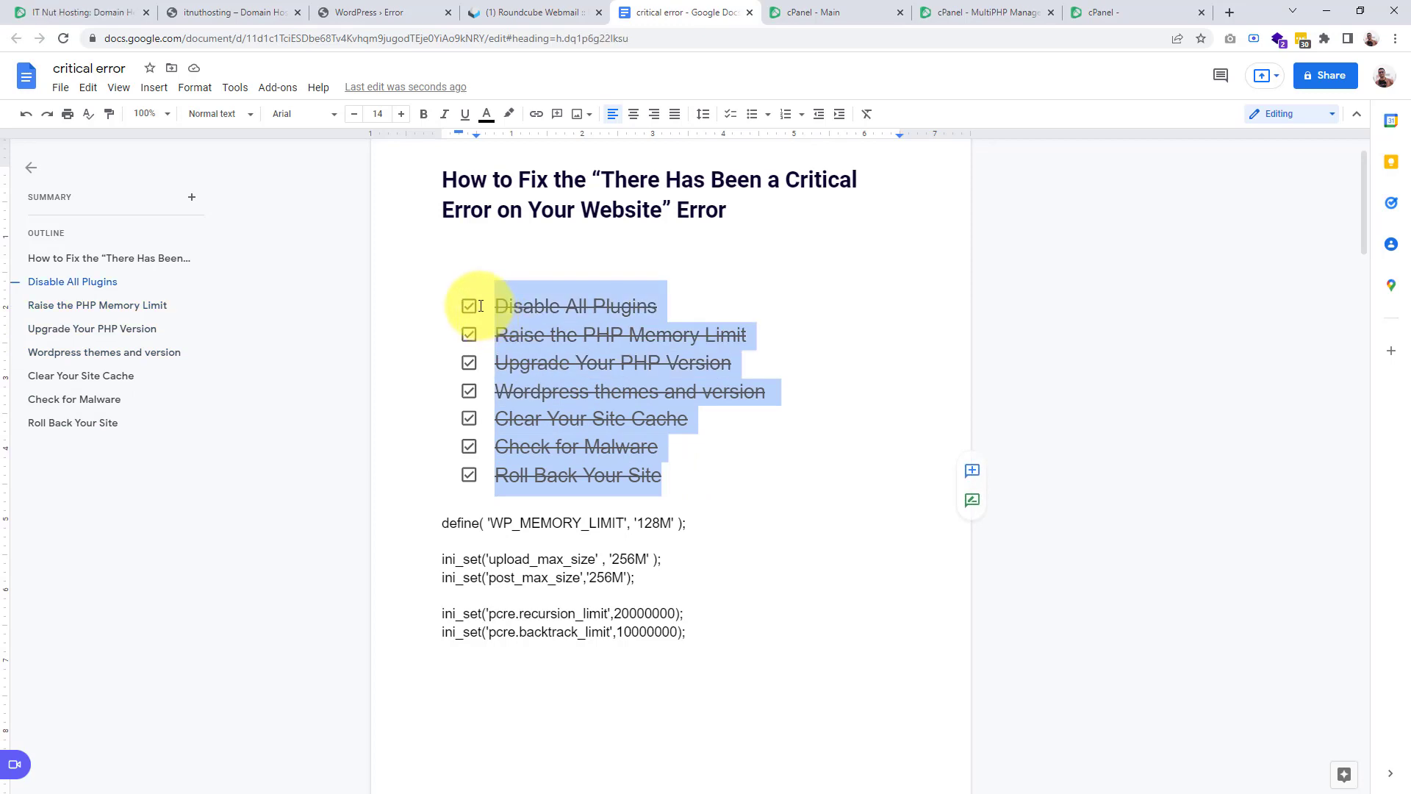
Step: Look at the WordPress critical error page once more, and go back to the domain list in MultiPHP Manager
{"action": "left_click", "coordinate": [368, 12]}
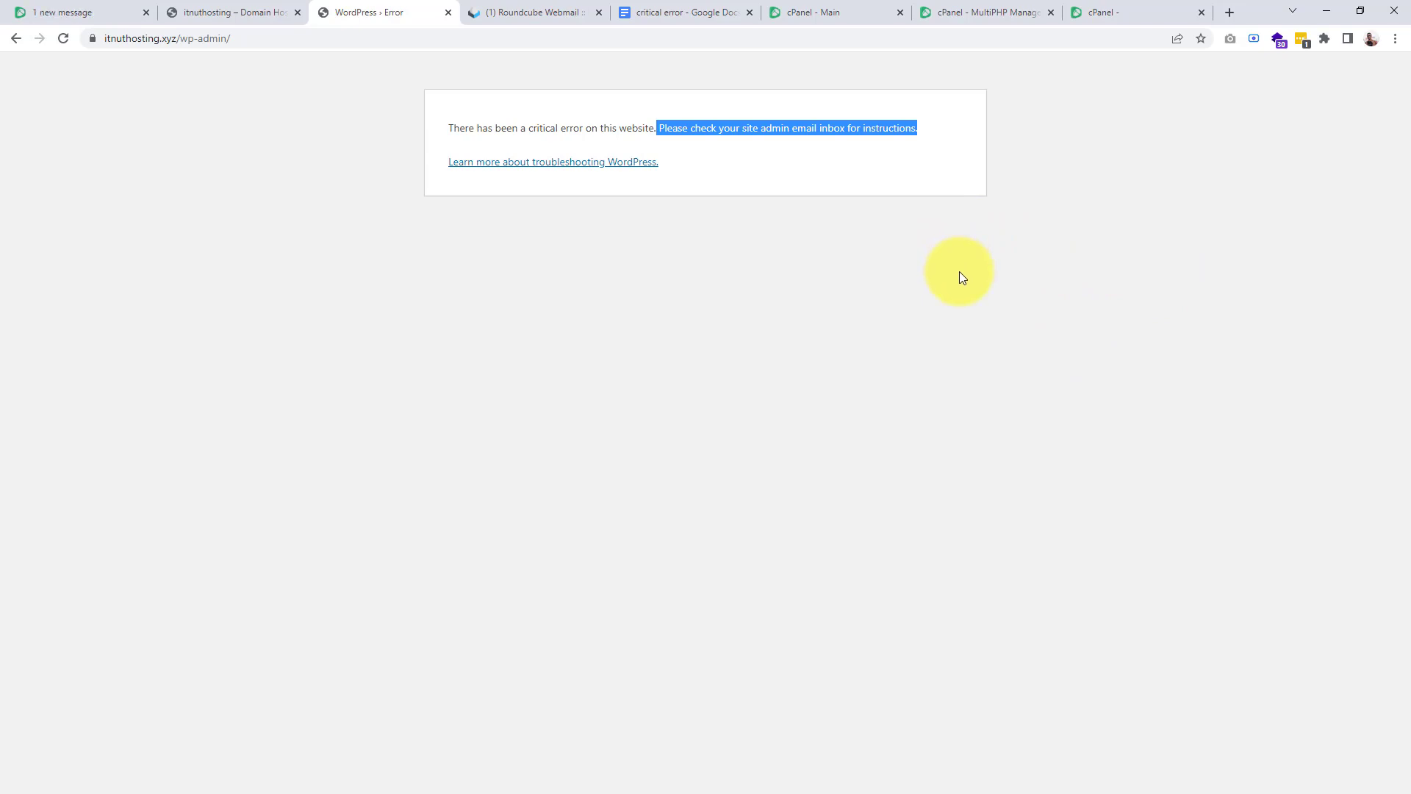
{"action": "left_click", "coordinate": [971, 9]}
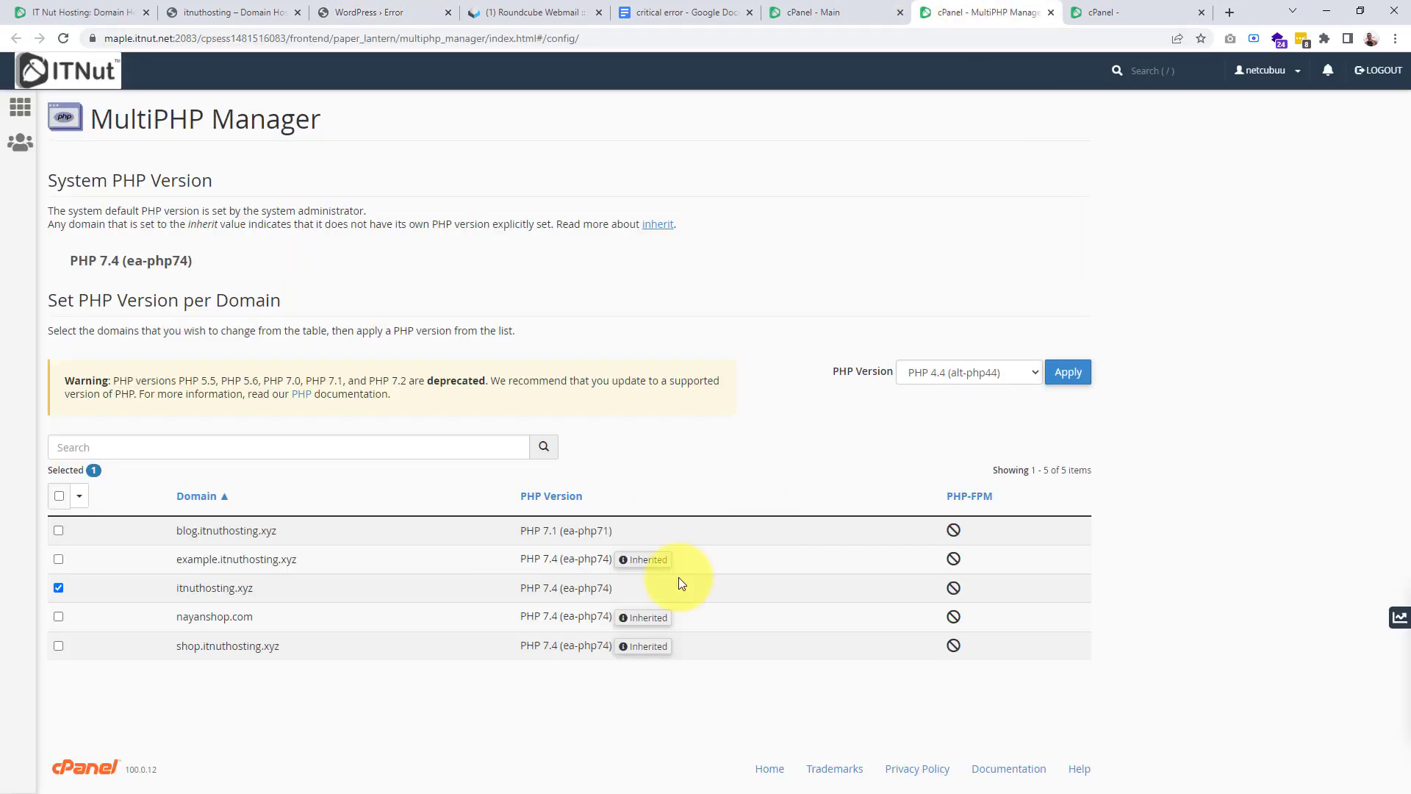